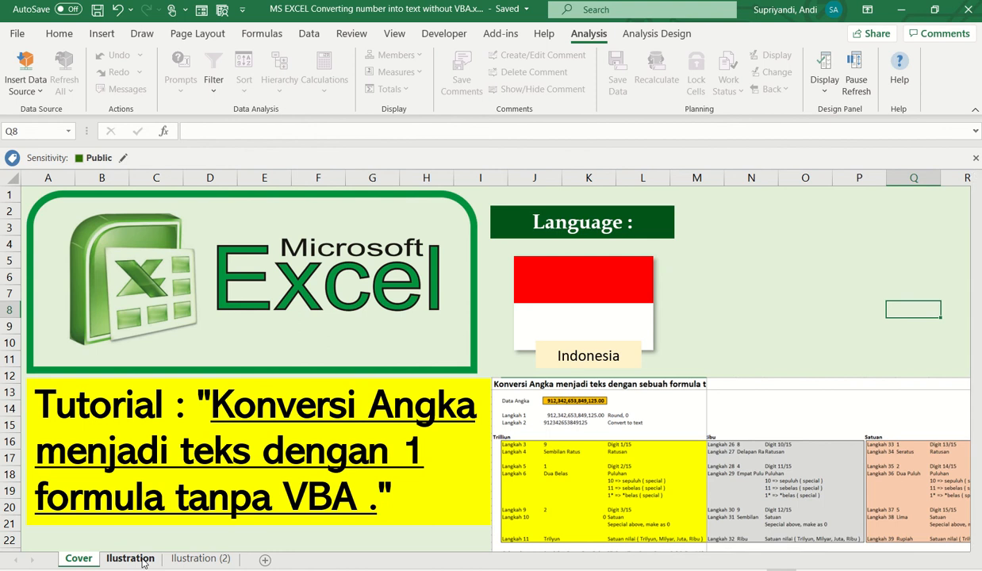
click(143, 562)
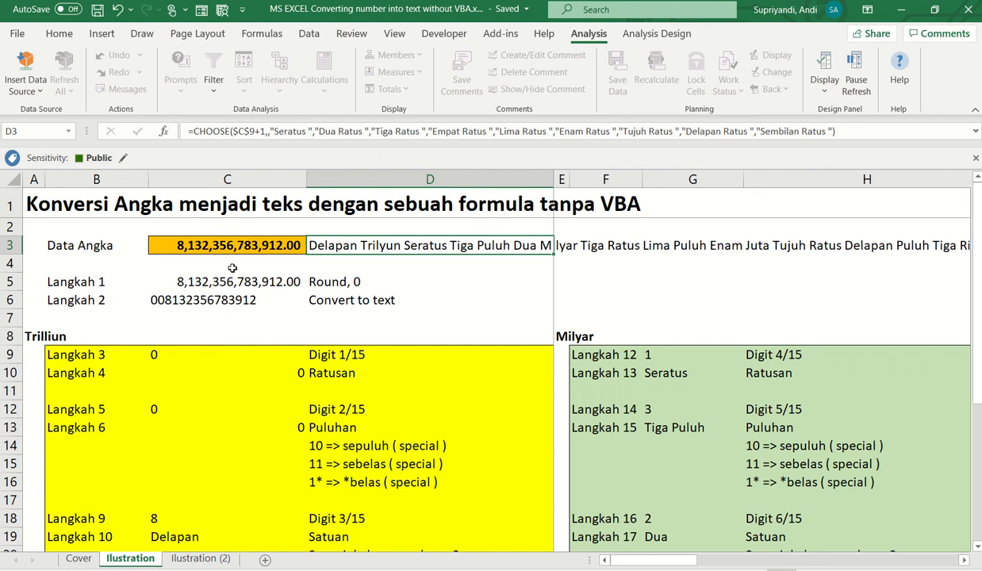
click(247, 244)
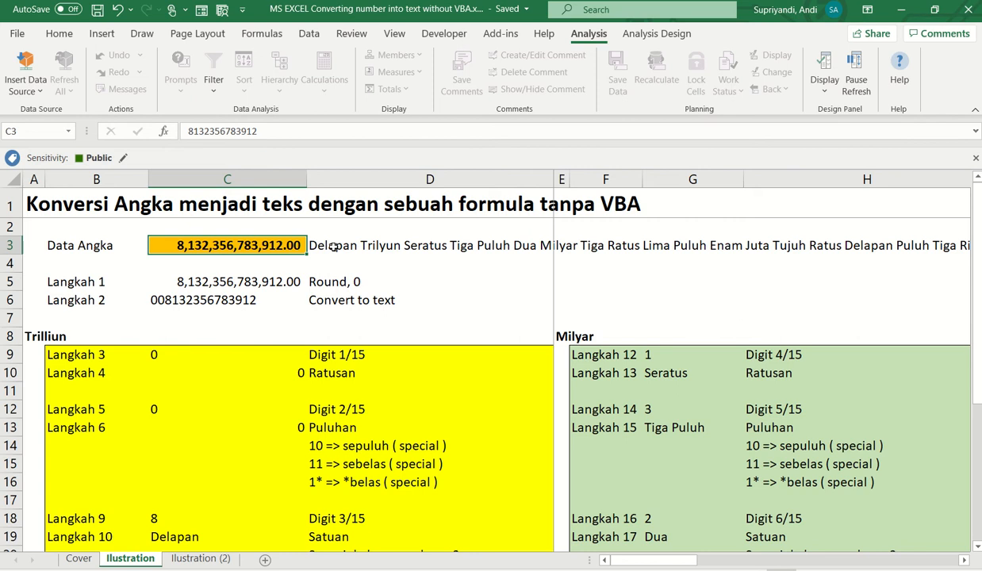
mouse_move(436, 7)
text(346)
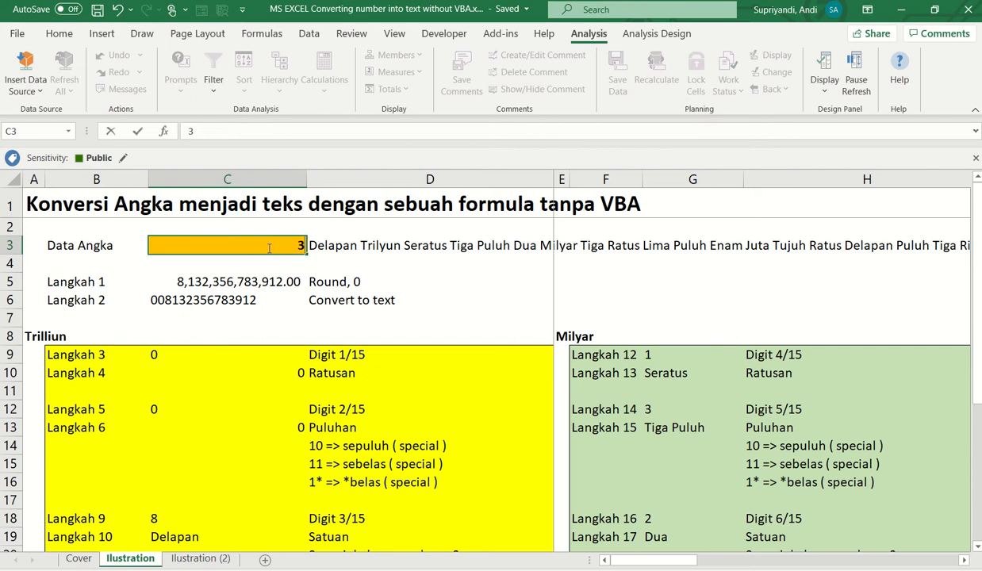
text(8376199)
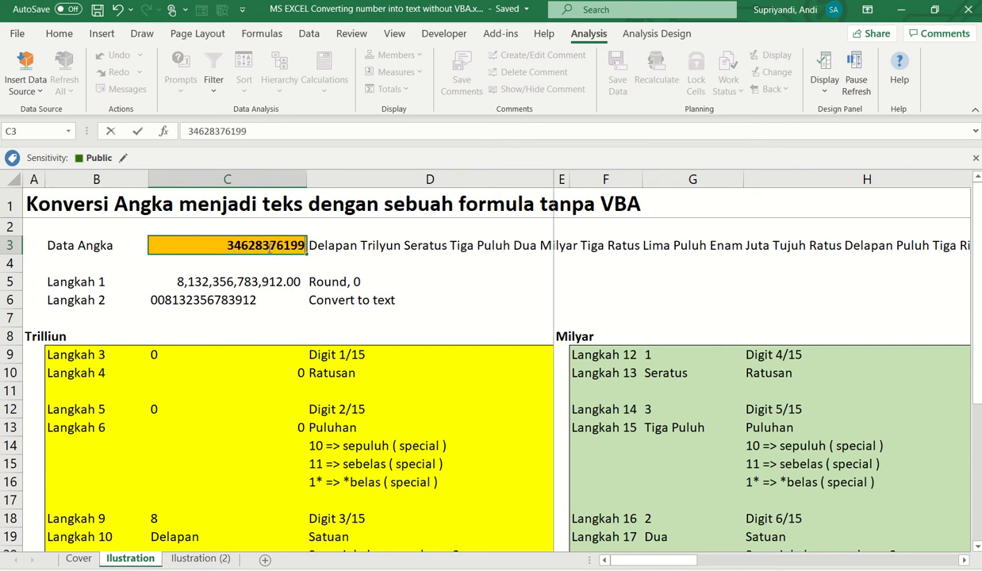
key(Return)
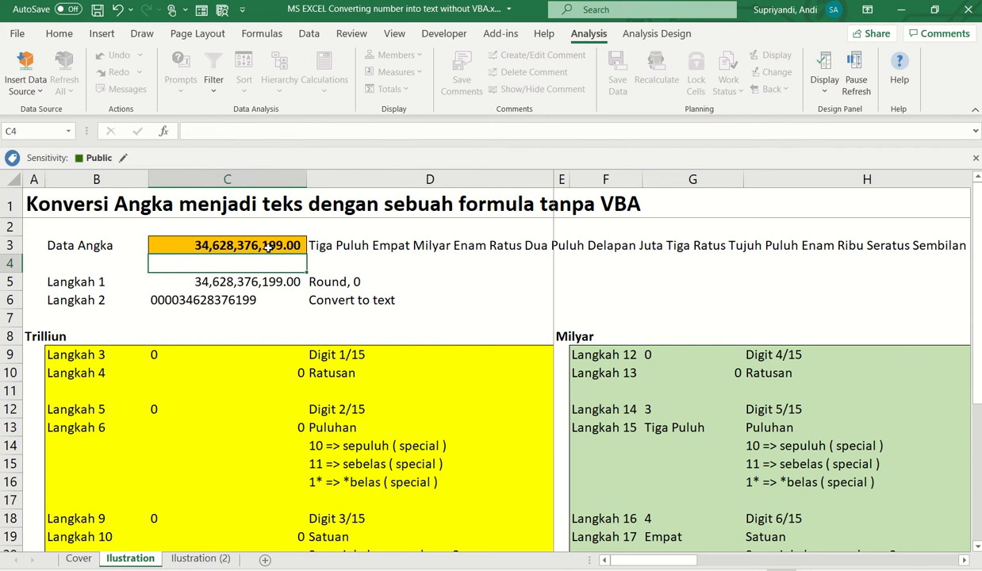
- Examine the spelled-out number text in D3 and read through its complete conversion formula from beginning to end
click(270, 248)
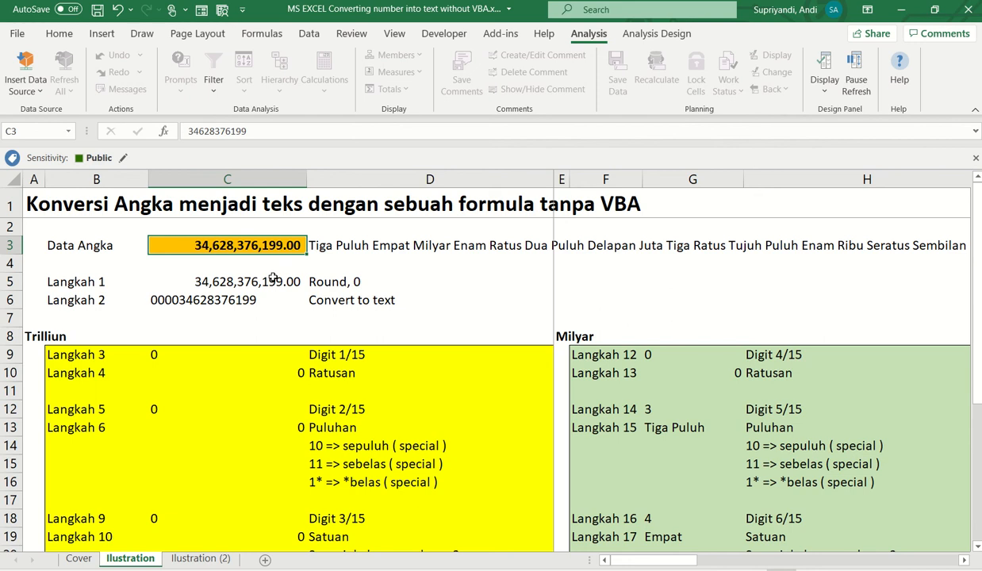
click(964, 561)
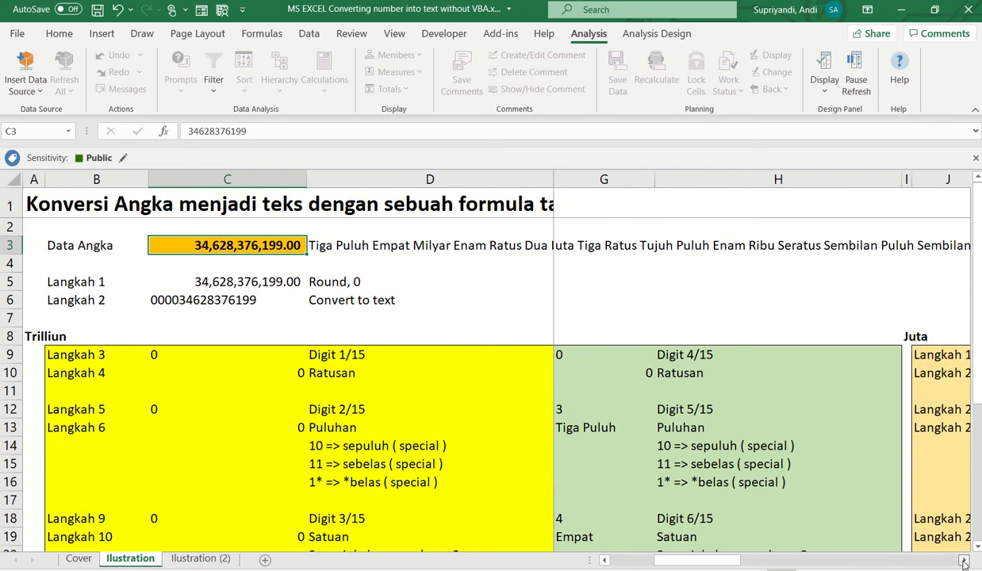
click(964, 562)
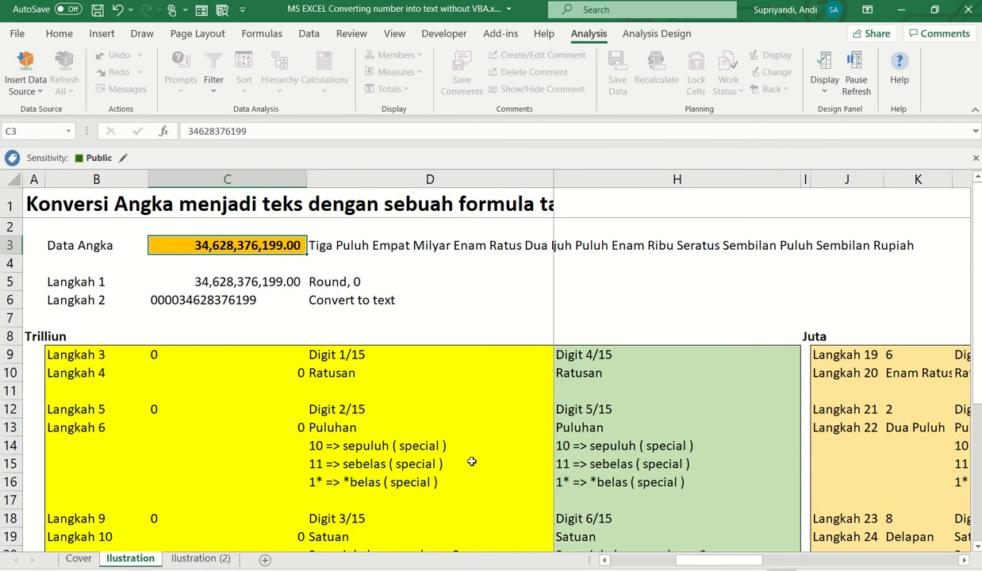
click(338, 245)
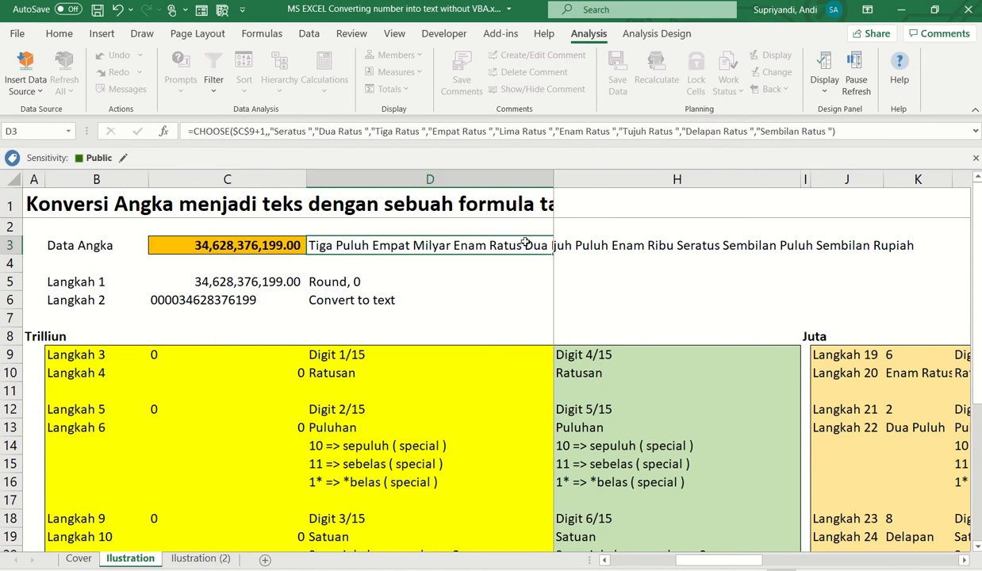
click(976, 131)
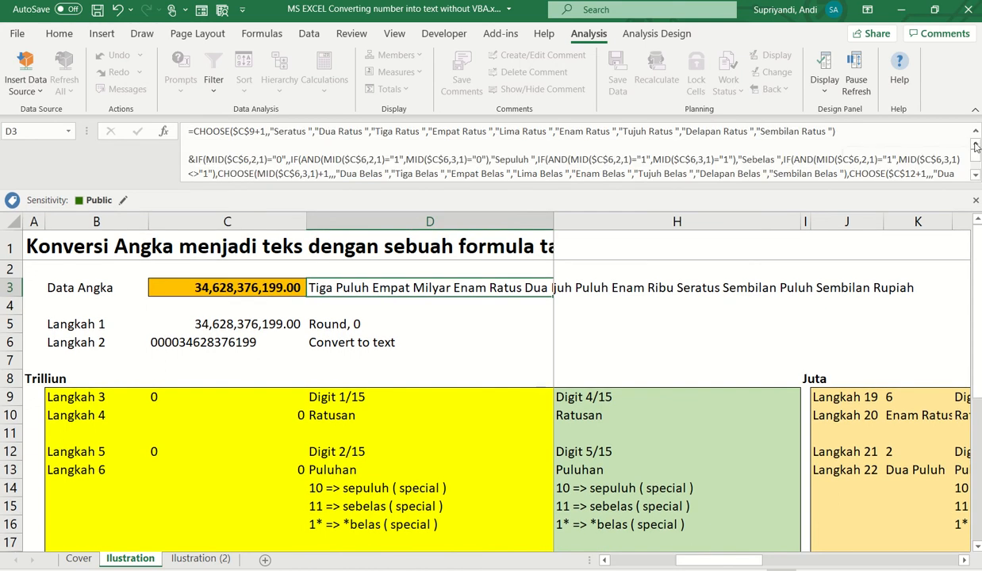
drag(935, 184, 891, 394)
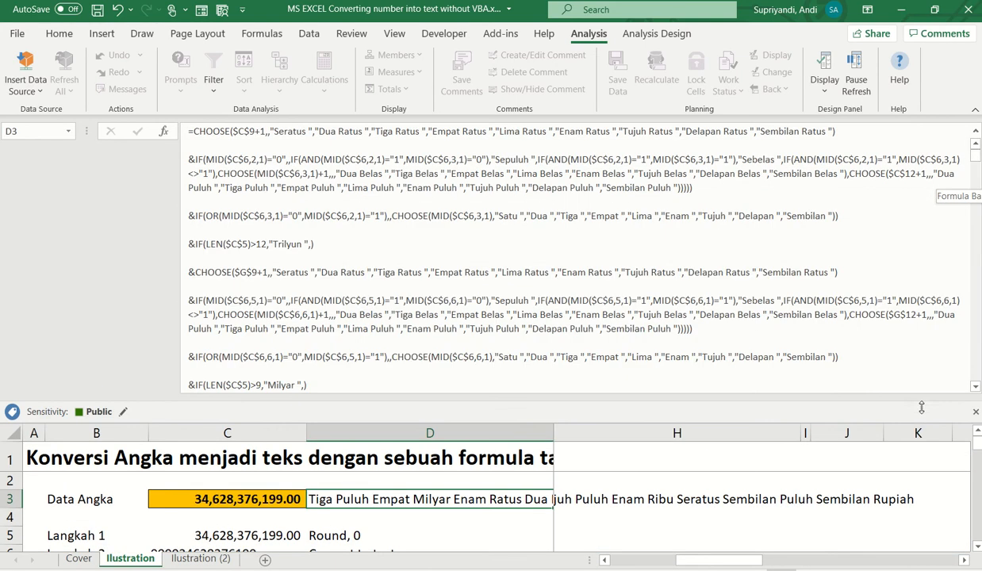
scroll(684, 295, down, 1)
scroll(684, 295, down, 1)
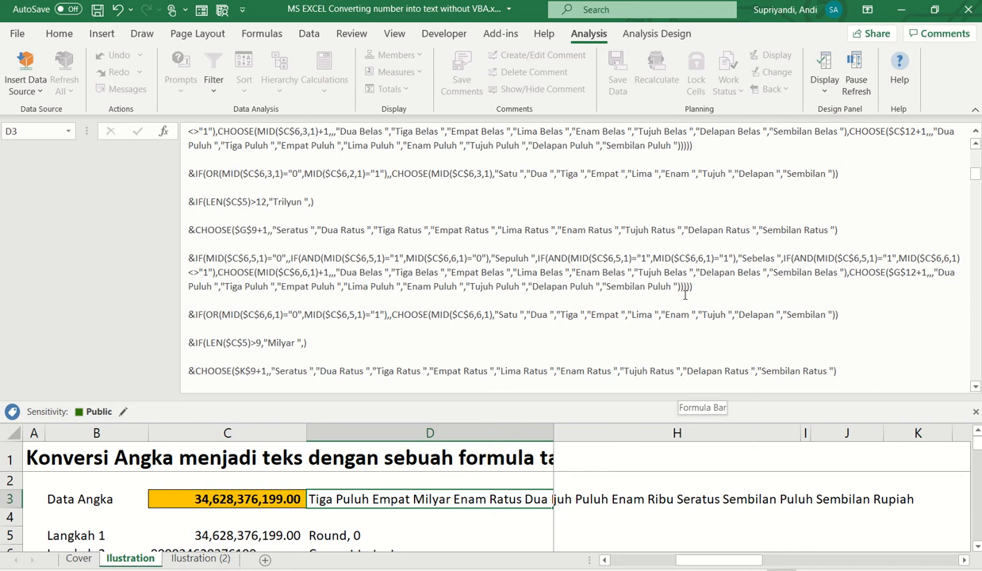
scroll(685, 296, down, 4)
scroll(684, 295, down, 4)
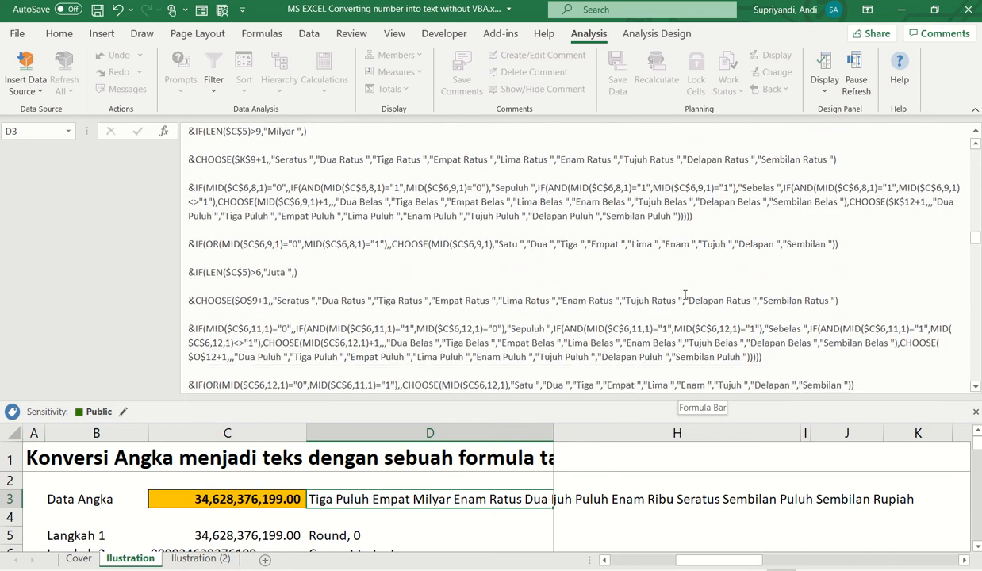
scroll(684, 295, down, 2)
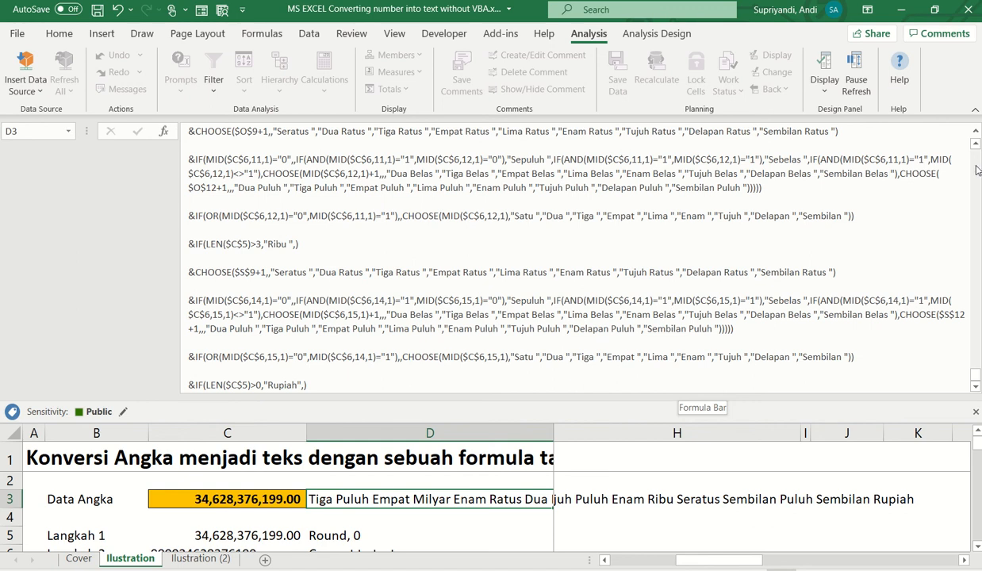
scroll(977, 169, up, 10)
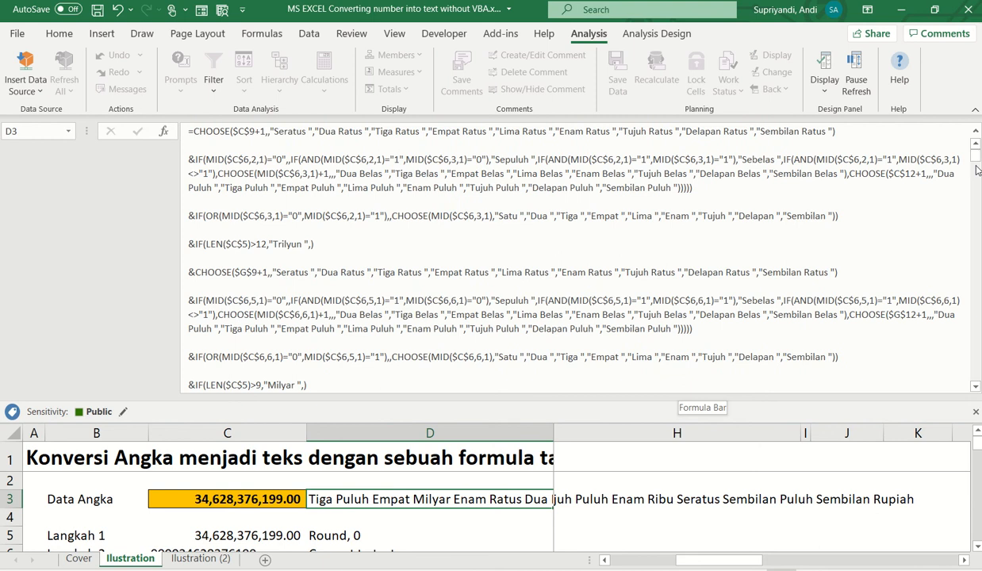
click(975, 135)
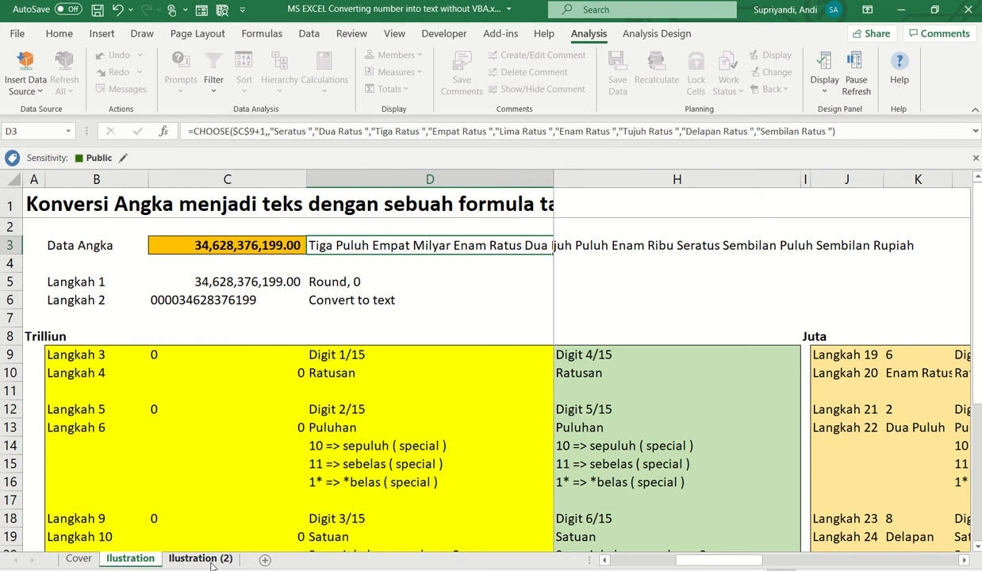
- Open the Ilustration (2) sheet, enlarge its view and inspect the raw Data Angka number in C3
click(261, 247)
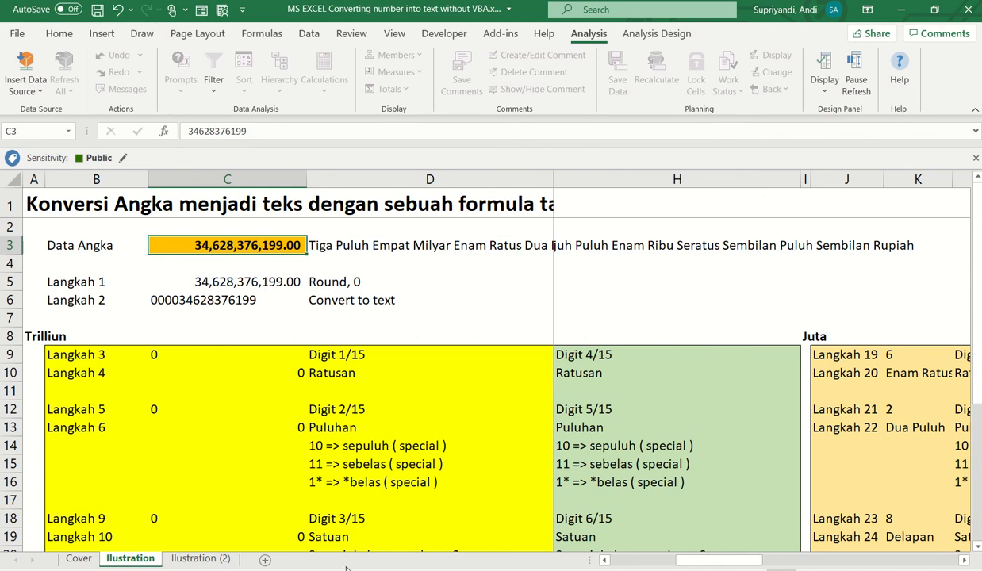
click(211, 559)
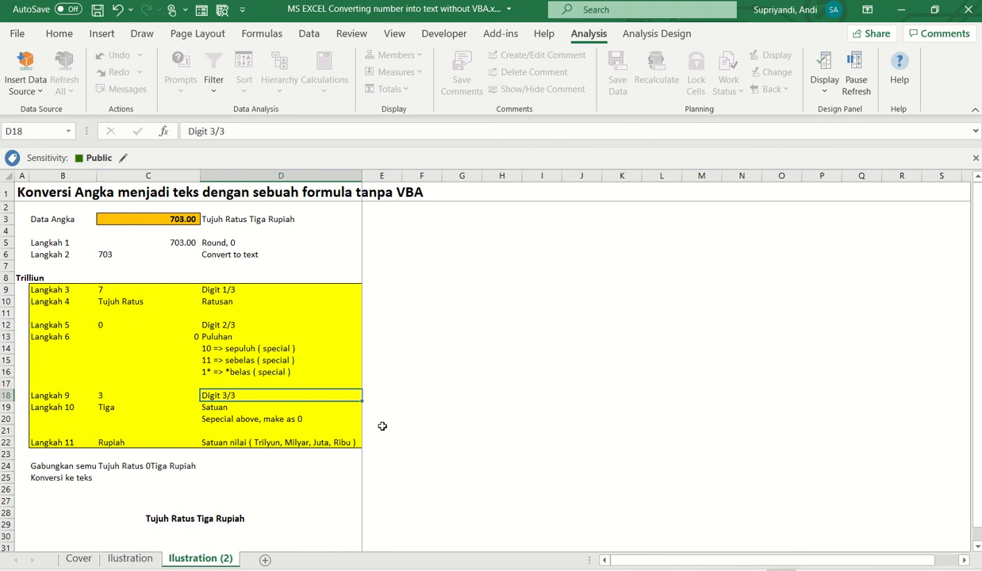
scroll(382, 426, up, 1)
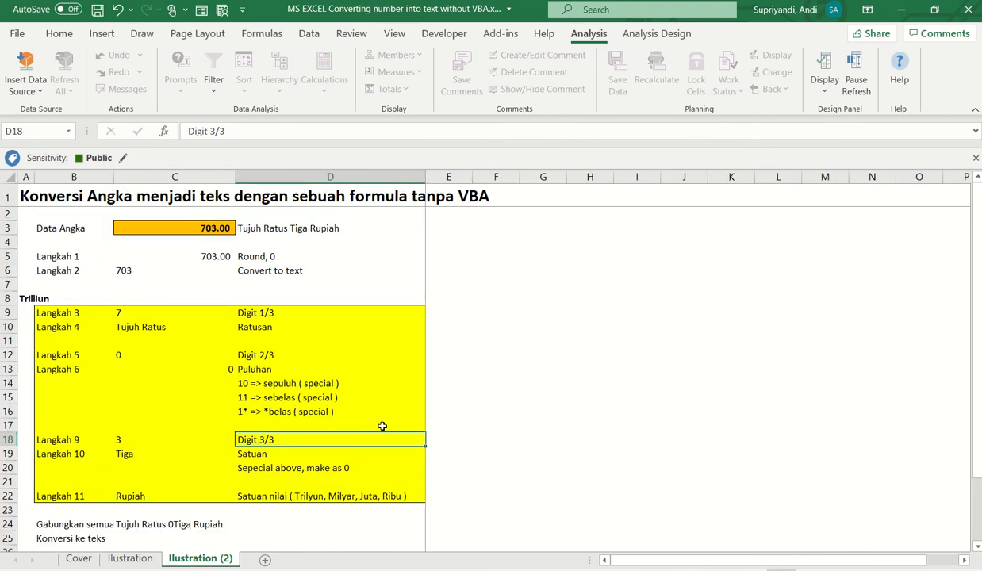
scroll(382, 426, up, 1)
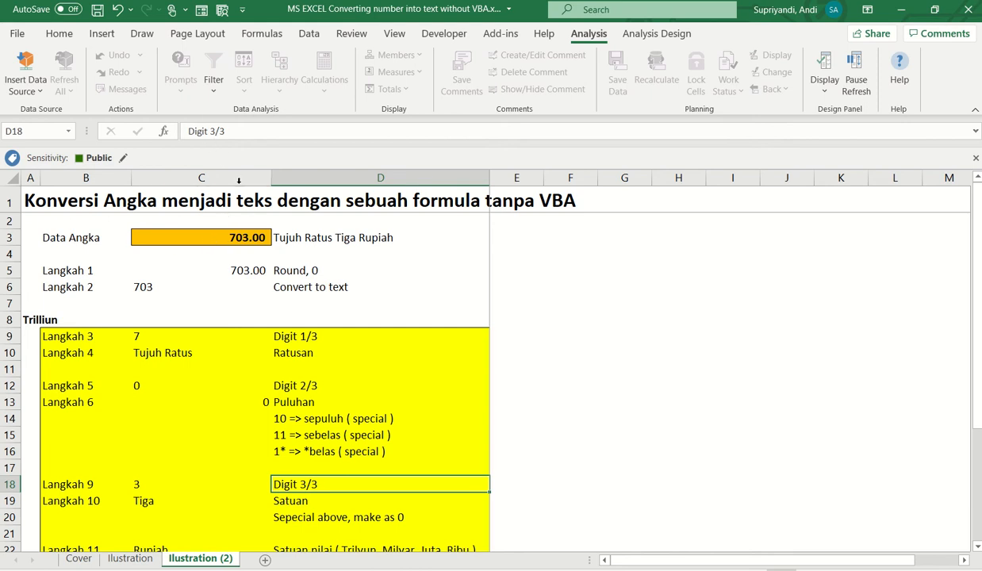
click(227, 240)
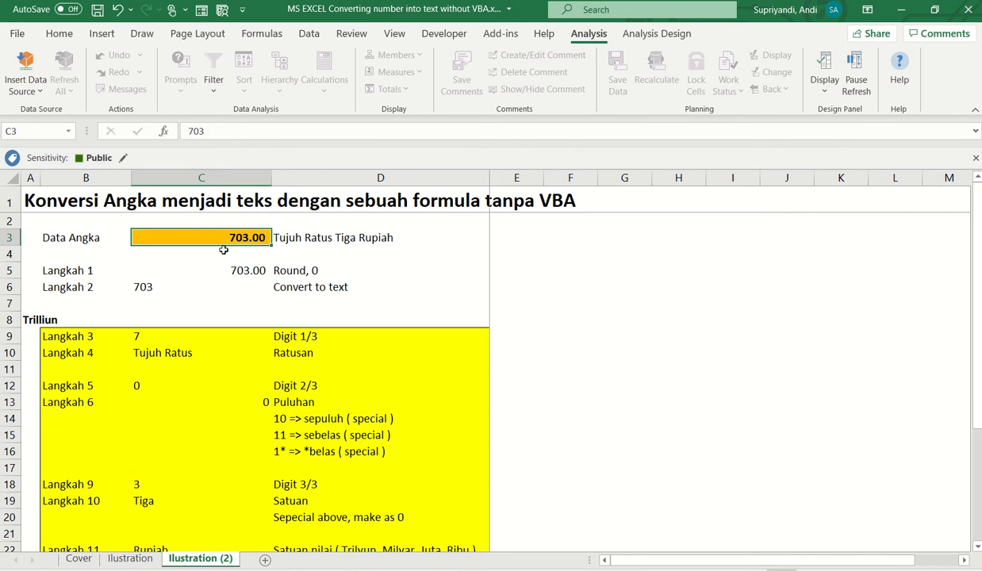
click(196, 131)
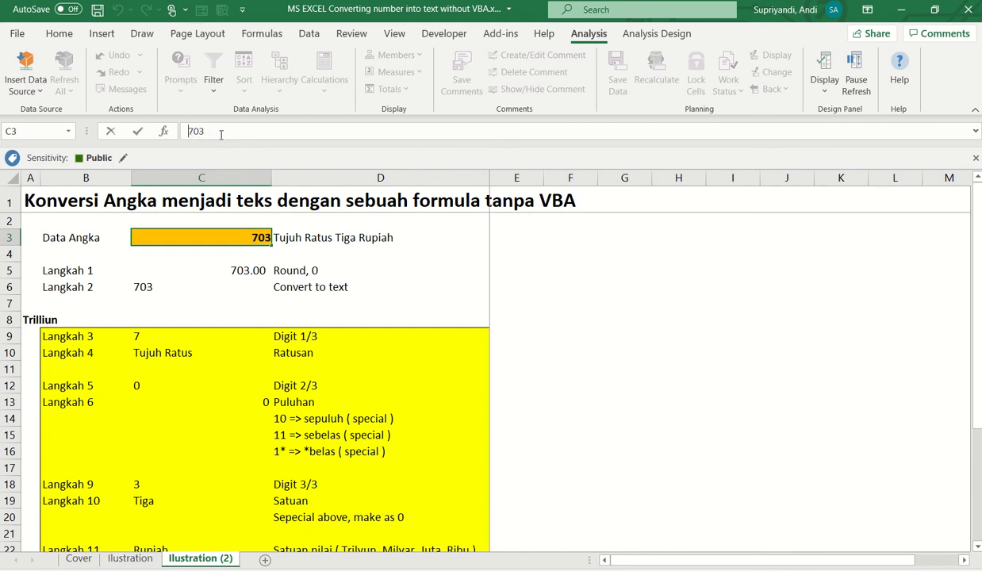
key(Return)
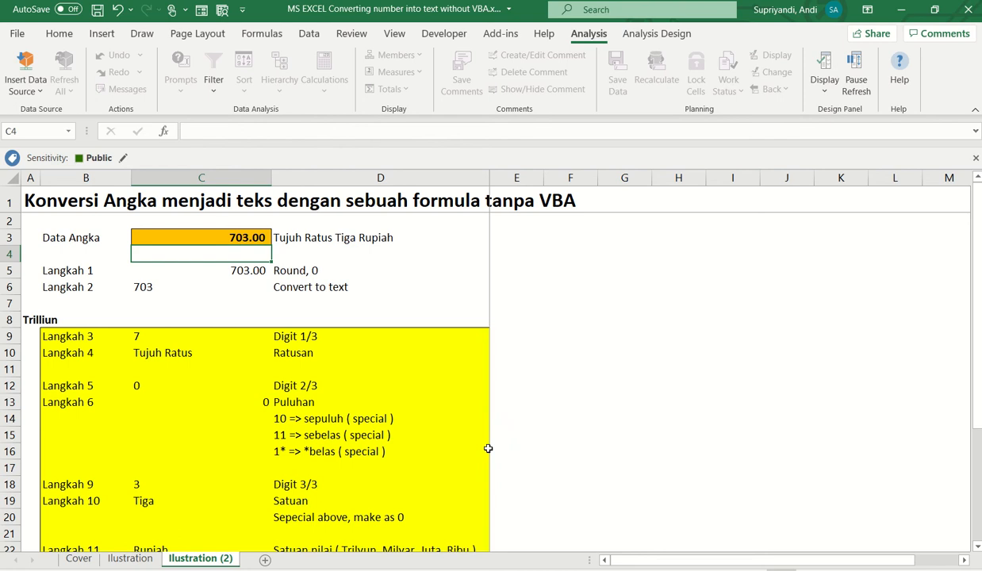
- Review the special tens rules in D14 through D16 and the Langkah 11 unit formula in C22
click(284, 421)
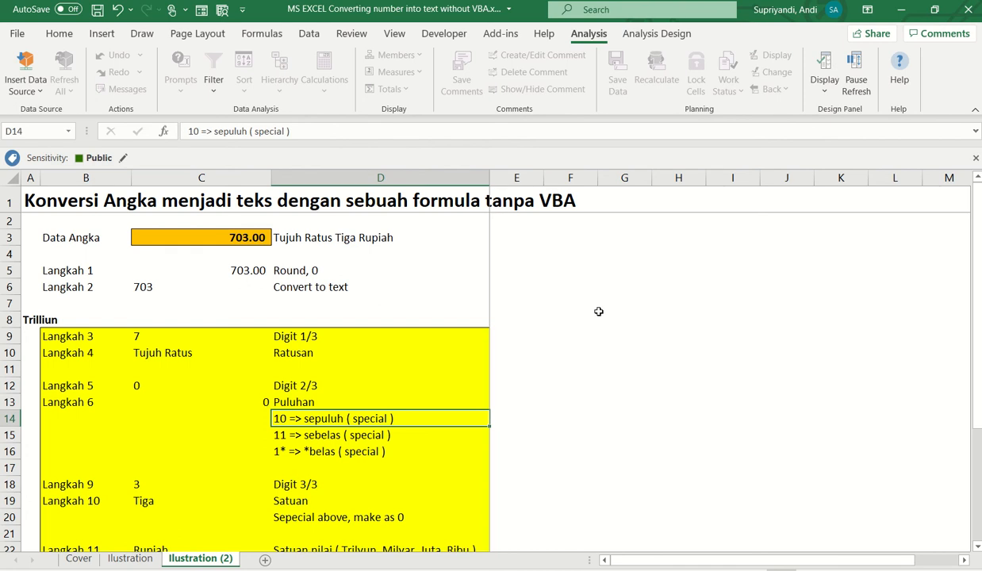
key(Down)
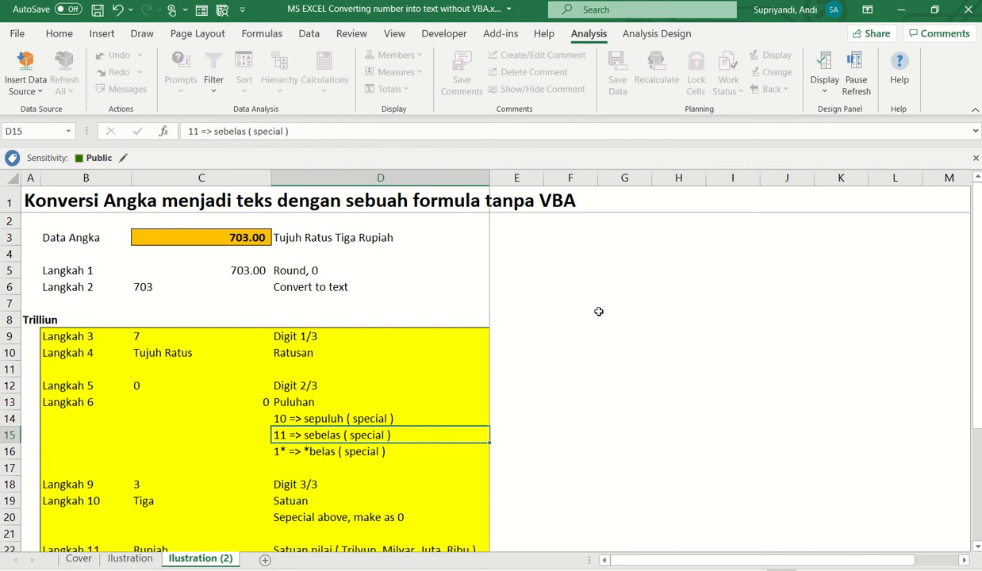
key(Down)
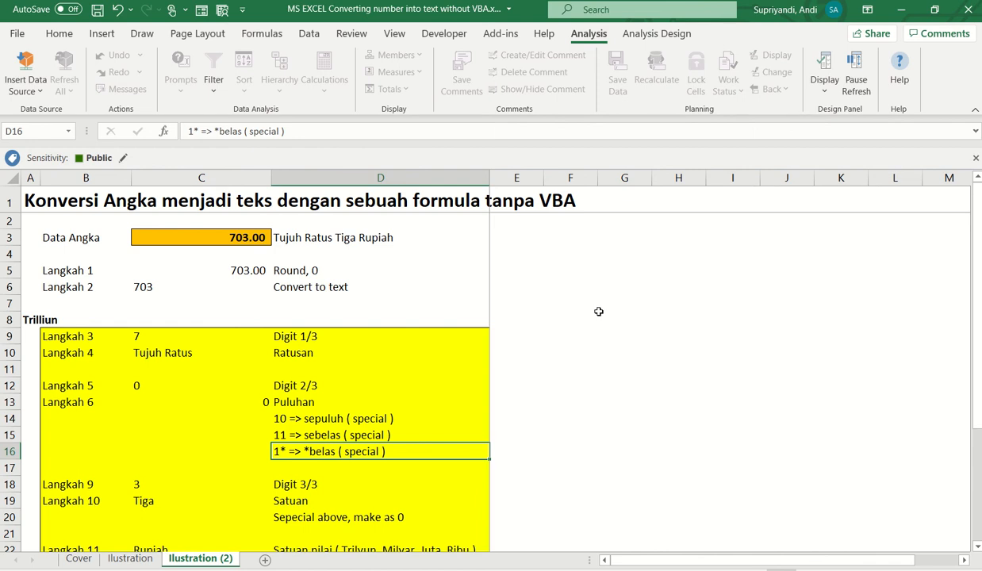
scroll(447, 463, down, 1)
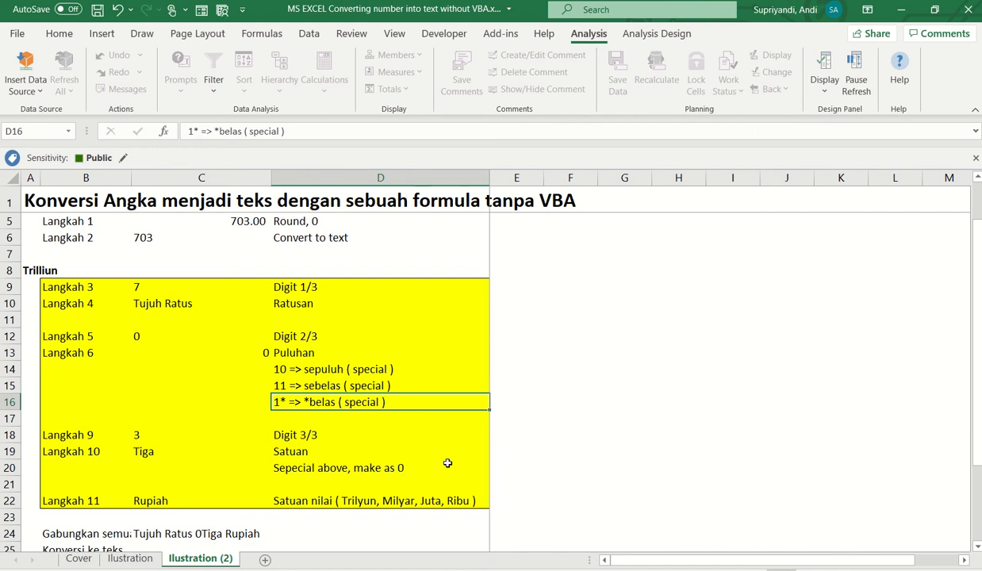
scroll(447, 463, up, 1)
scroll(445, 477, down, 1)
click(170, 500)
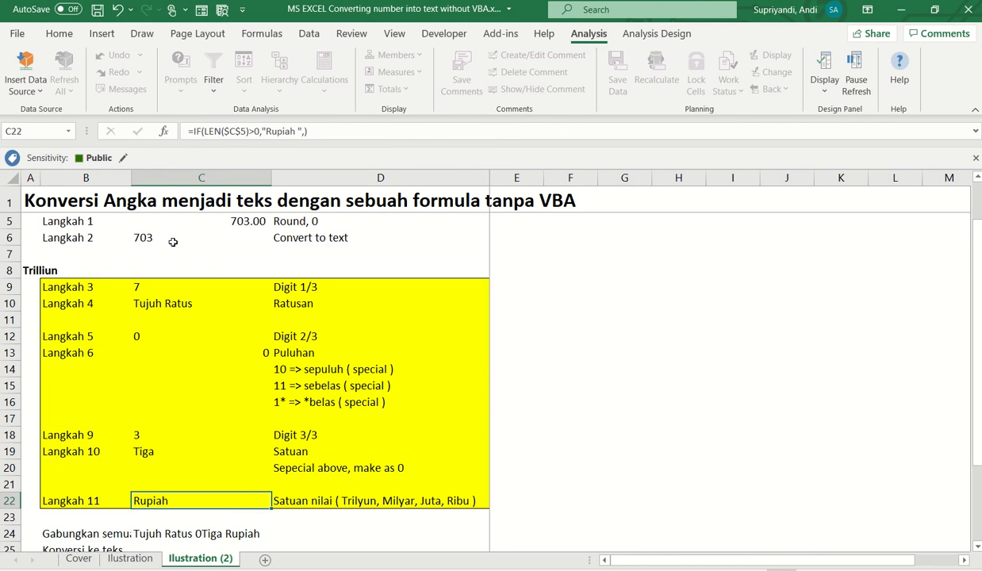
- Recheck the source number in C3 of the Ilustration (2) sheet without changing it
scroll(208, 305, up, 1)
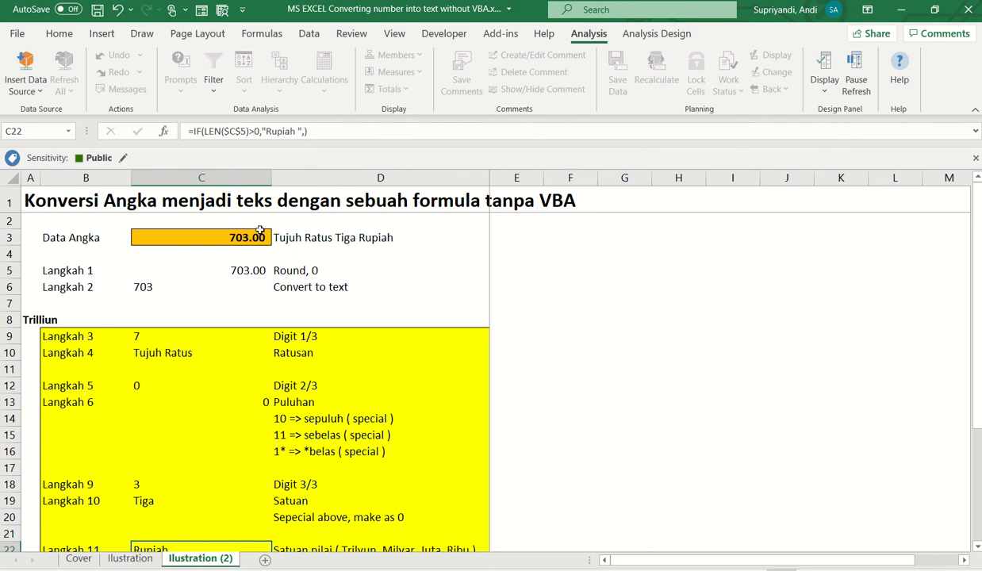
click(230, 235)
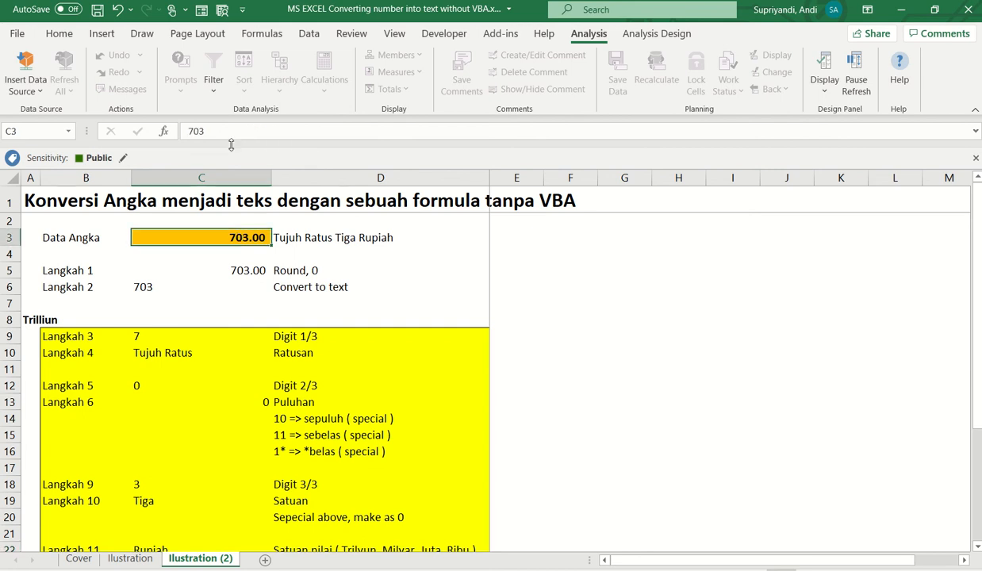
click(186, 131)
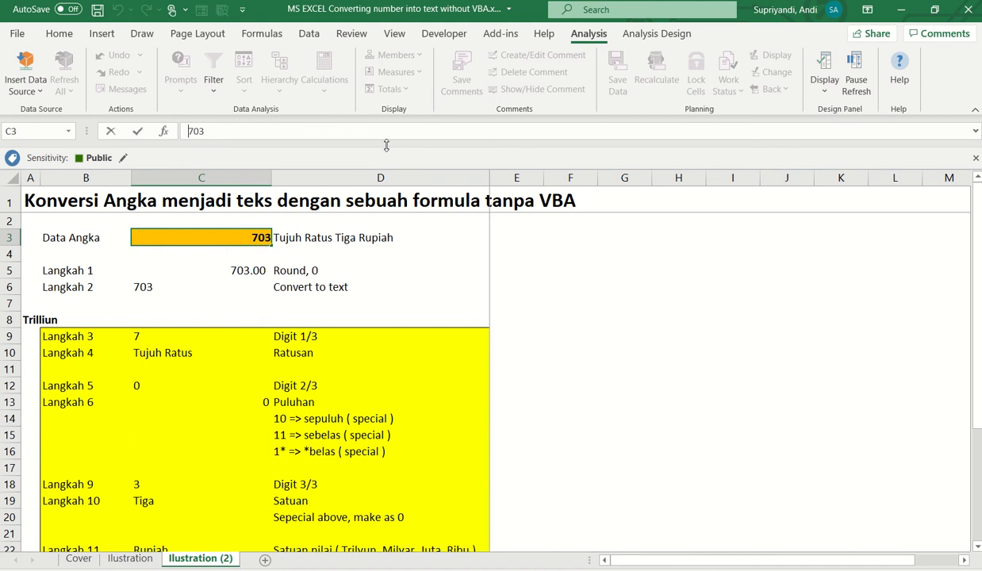
key(ctrl+Return)
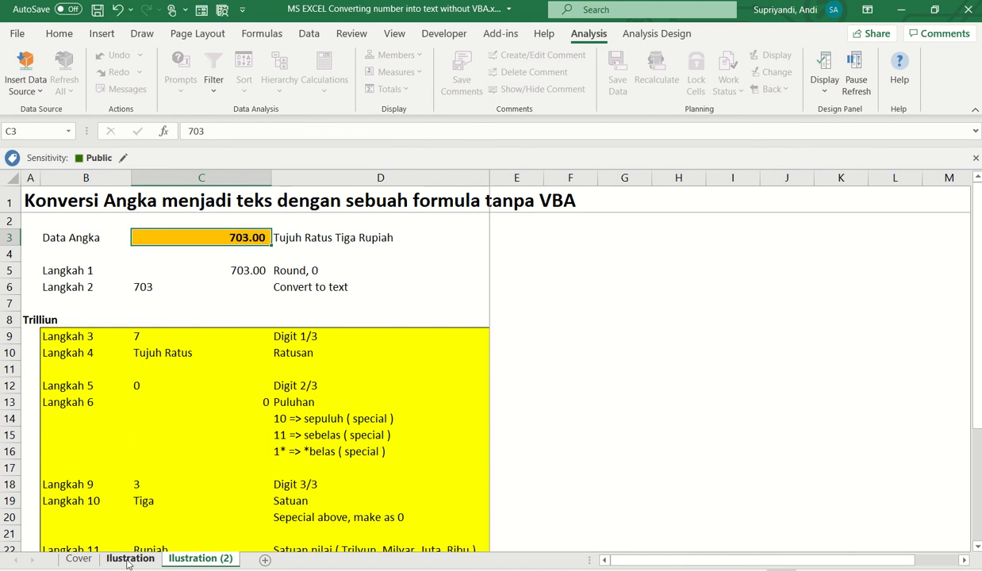
- Go back to the Ilustration sheet and inspect the Langkah 11 formula for the Trilyun unit in C22
click(125, 558)
scroll(348, 448, down, 1)
scroll(348, 447, down, 2)
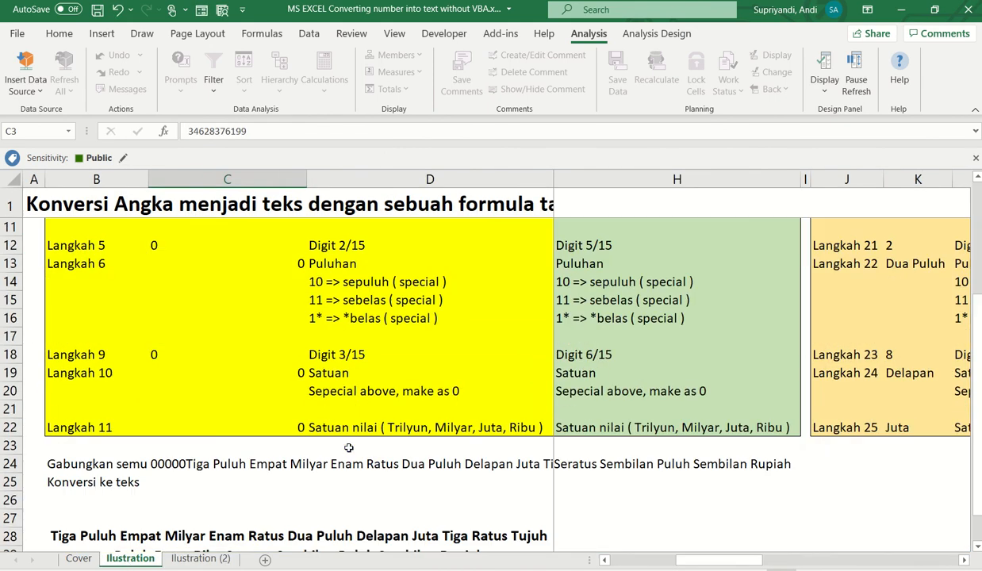
click(615, 561)
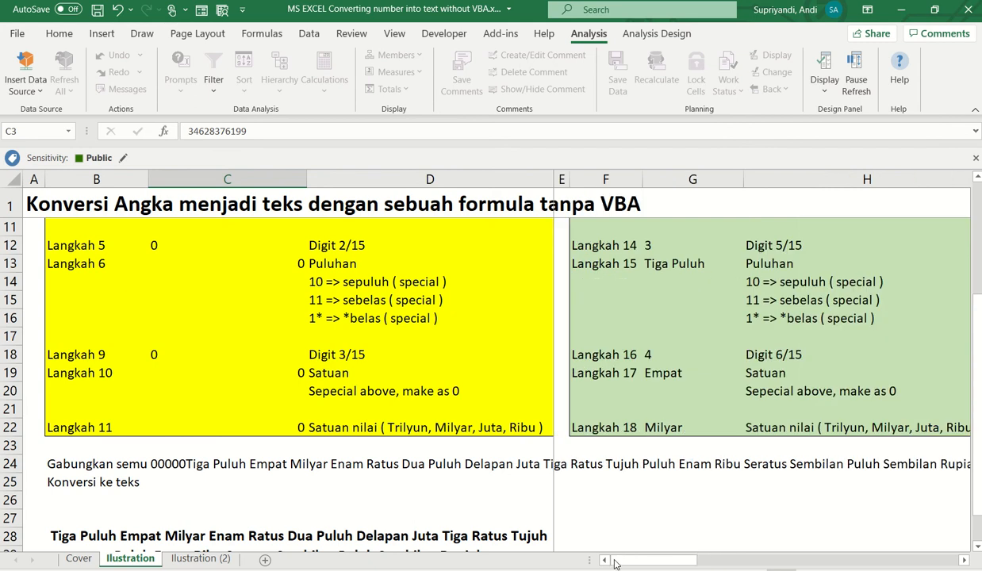
click(277, 429)
scroll(357, 359, up, 3)
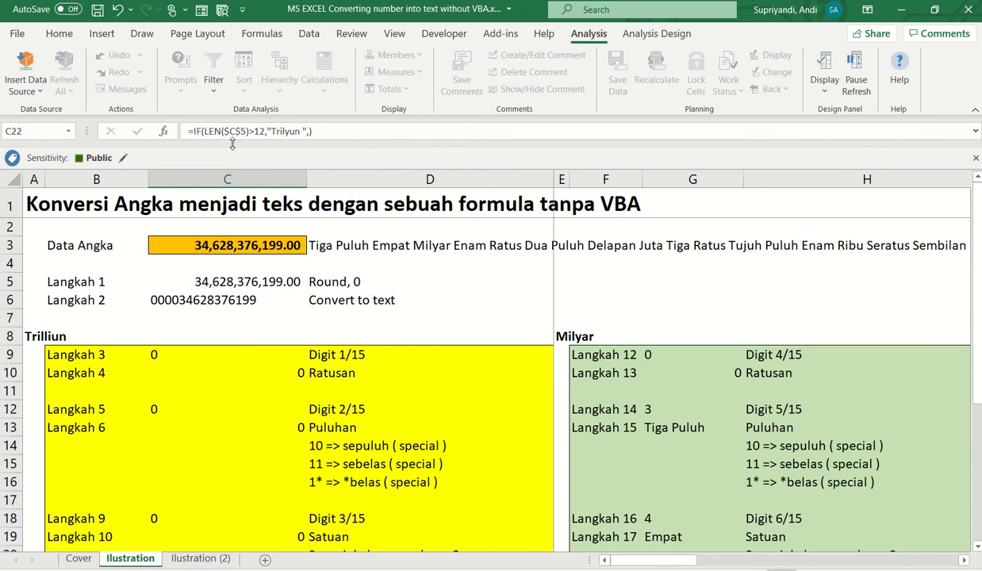
click(188, 243)
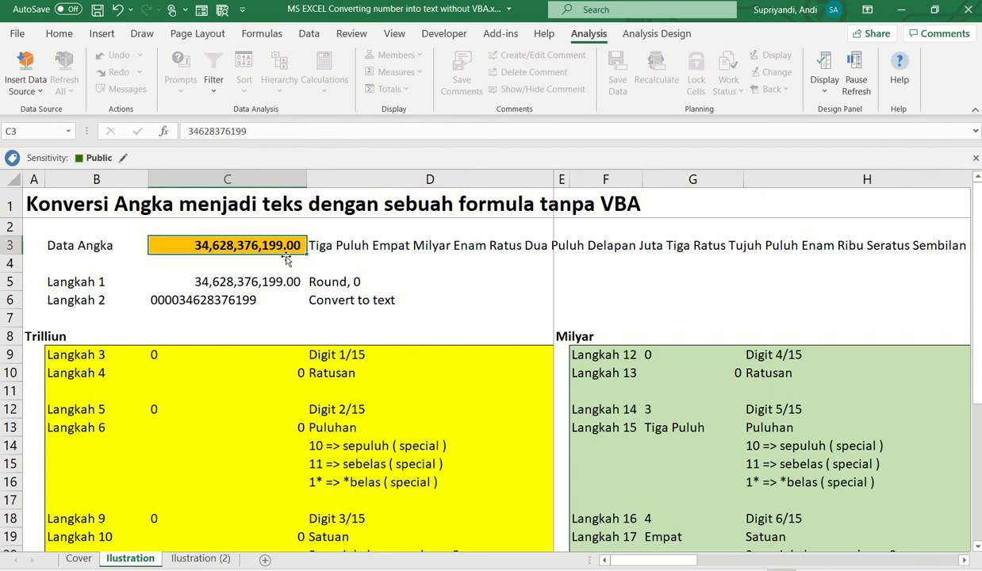
click(250, 135)
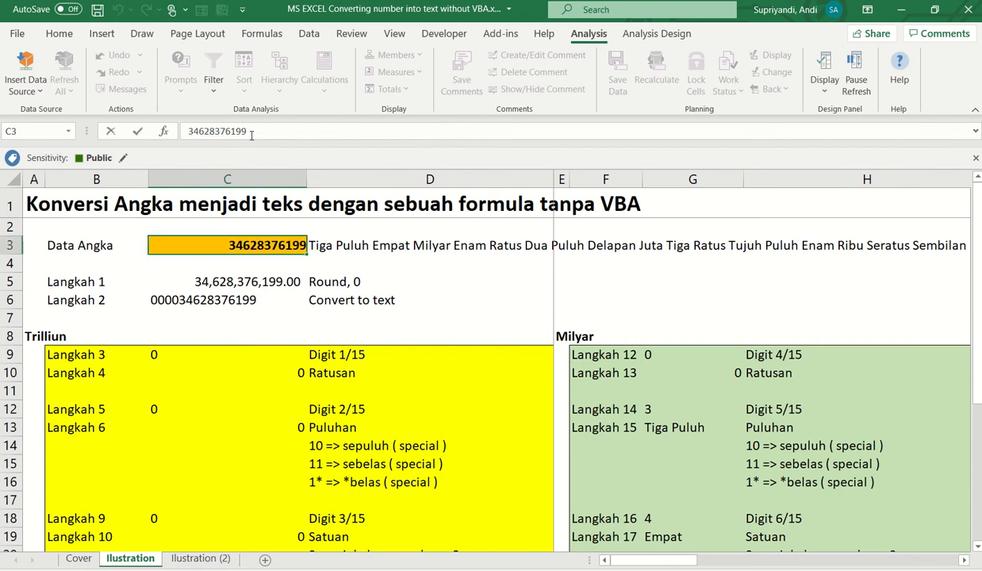
text(7)
key(Return)
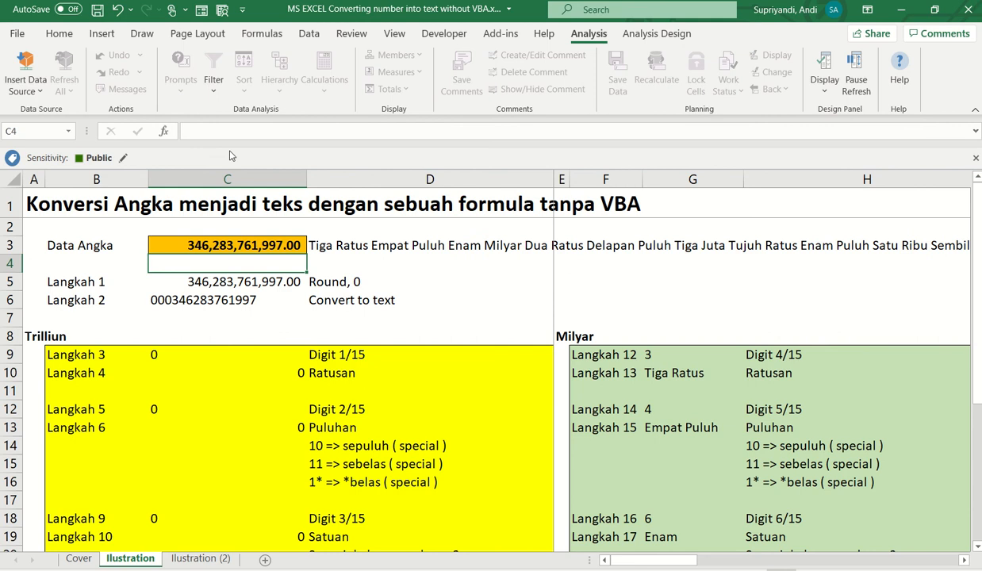
click(213, 241)
click(268, 131)
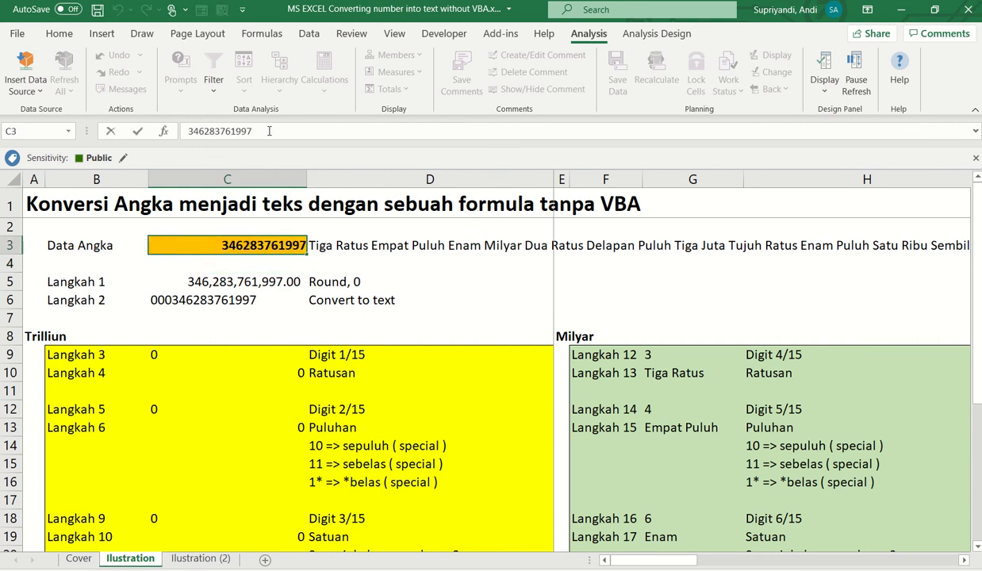
text(9)
key(Return)
key(Up)
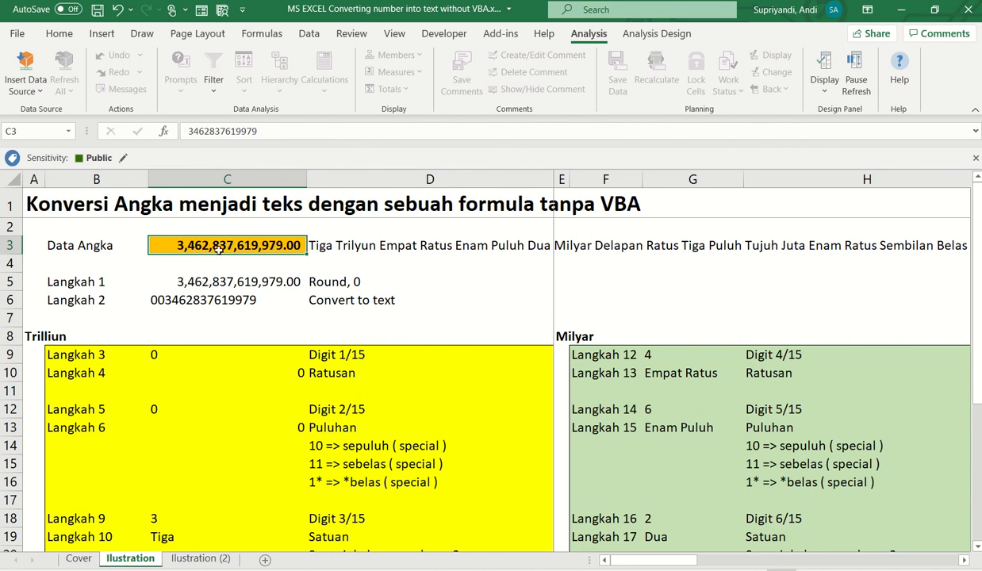
- Inspect the Langkah 11 Trilyun formula in C22 against the thirteen-digit source number
scroll(194, 344, down, 3)
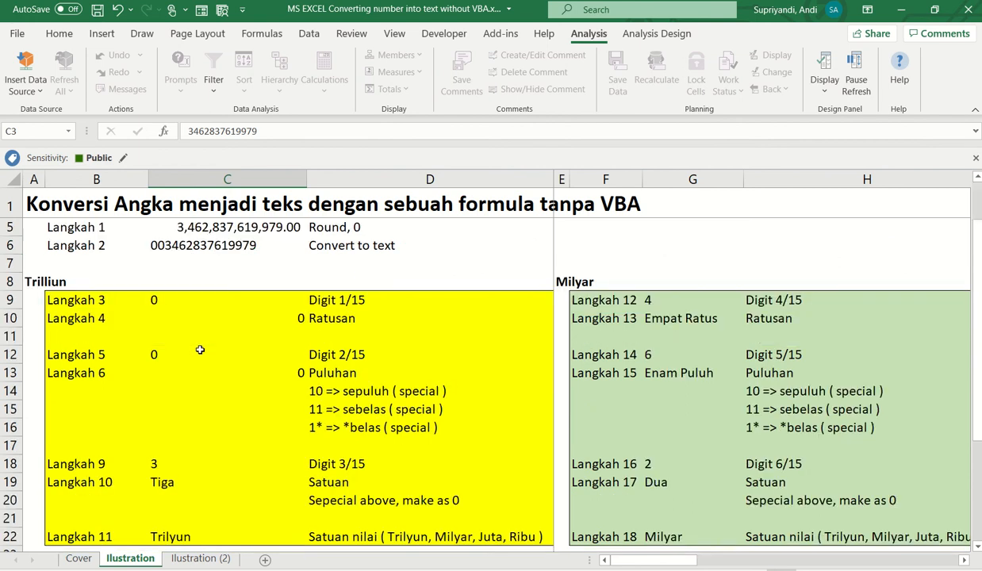
click(198, 430)
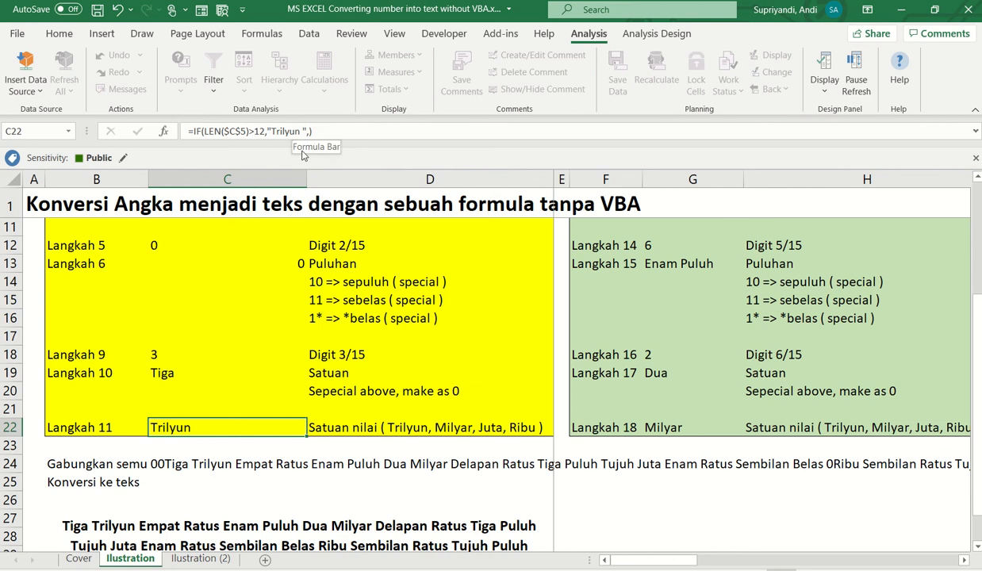
scroll(247, 257, up, 2)
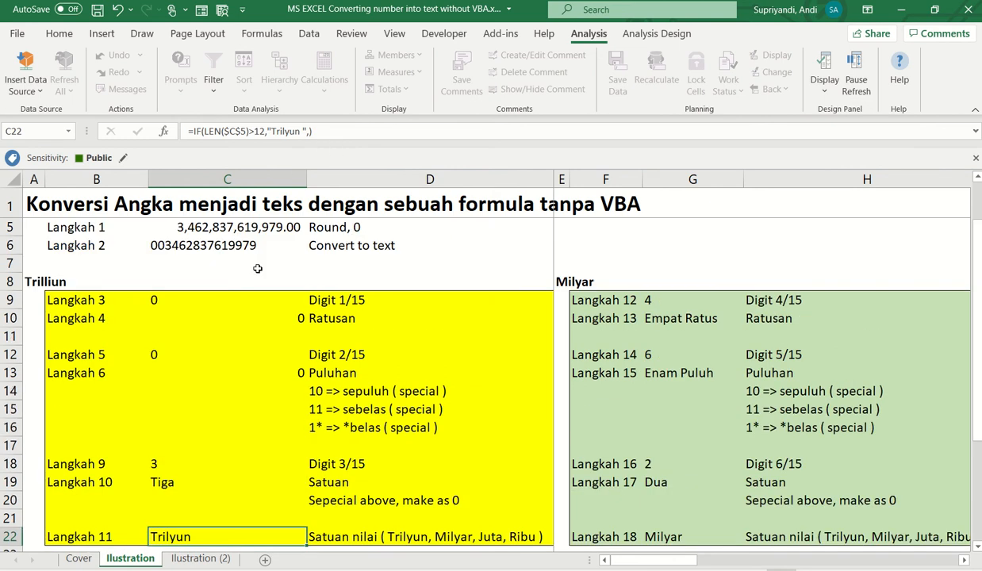
scroll(204, 233, up, 1)
click(208, 239)
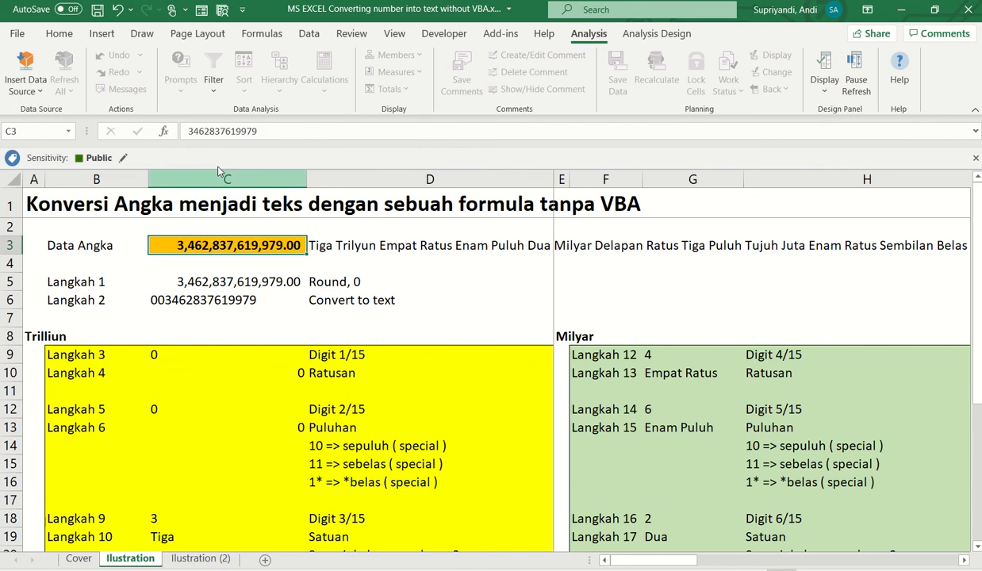
click(283, 127)
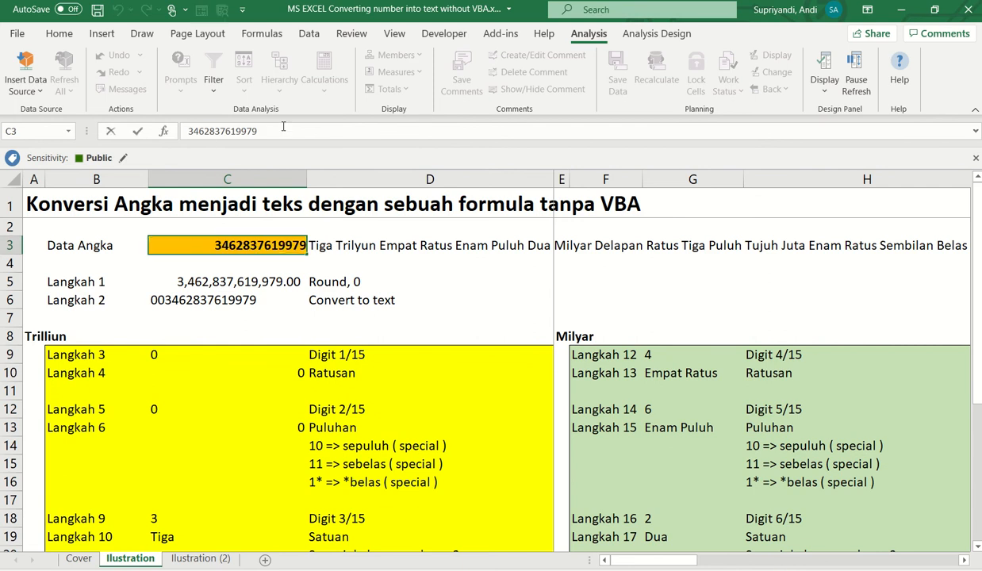
key(BackSpace)
key(BackSpace)
key(BackSpace)
key(Return)
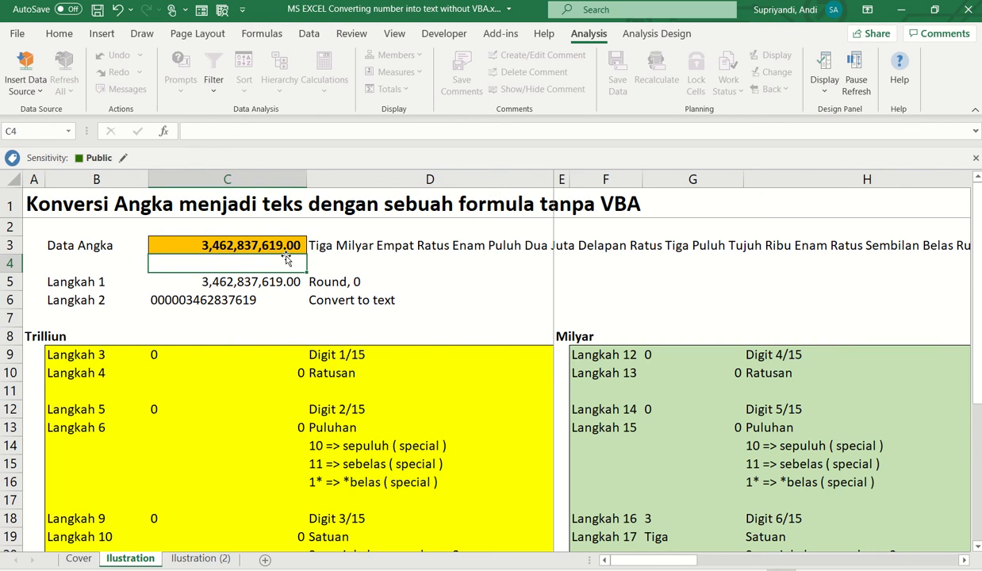
- Inspect the Langkah 18 formula for the Milyar unit in G22 and compare it with the source number in C3
scroll(352, 360, down, 3)
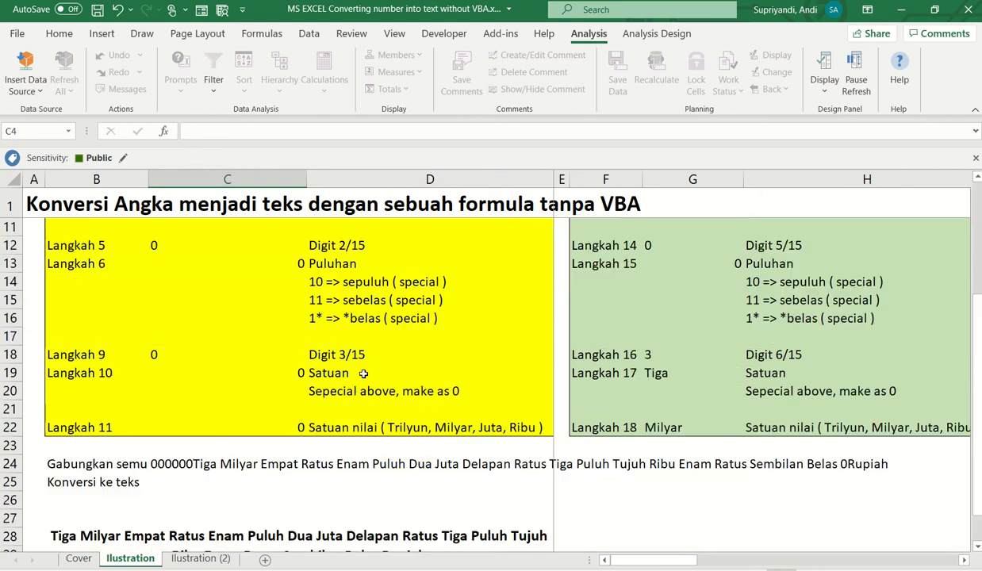
scroll(679, 435, up, 1)
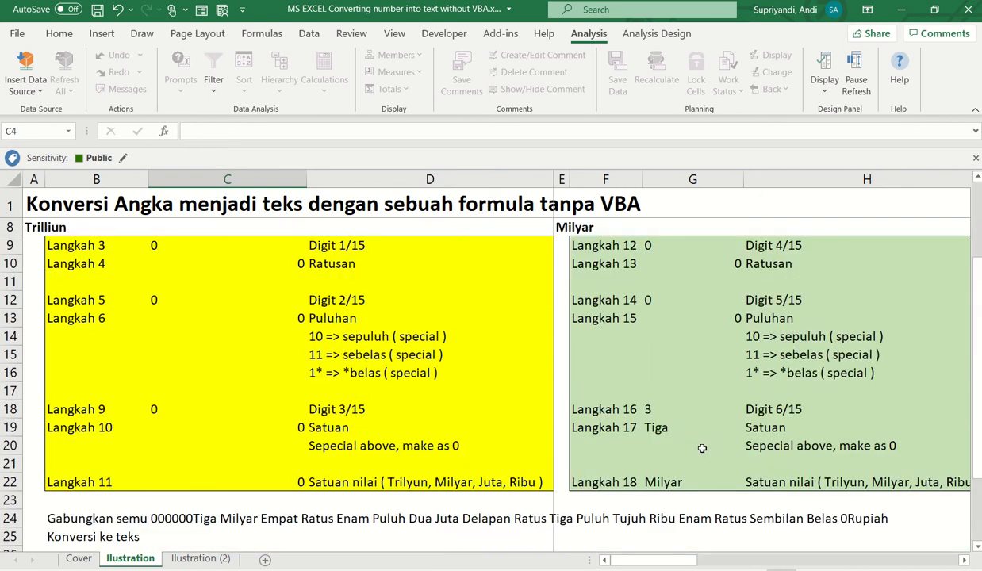
click(681, 486)
scroll(681, 485, up, 2)
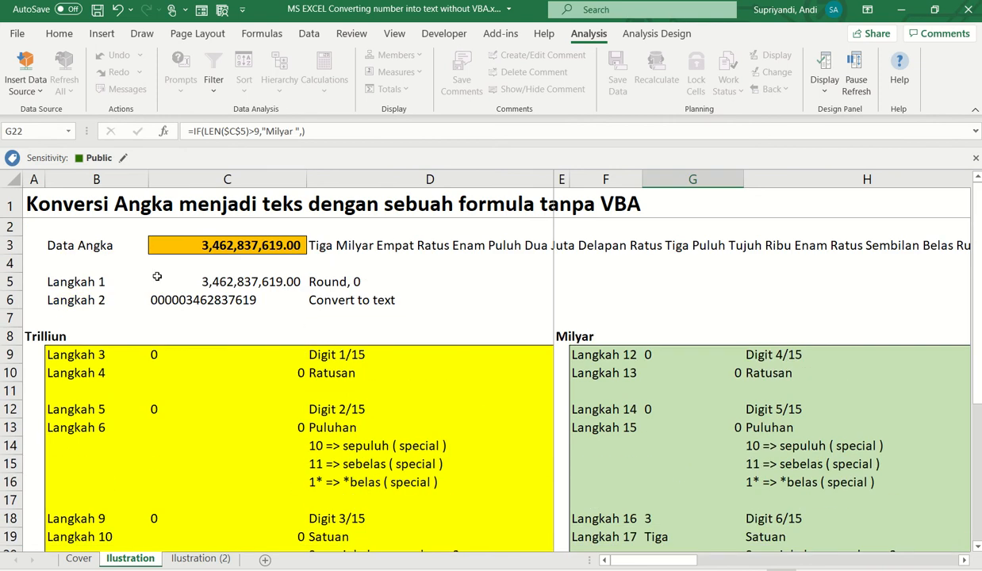
scroll(566, 410, down, 1)
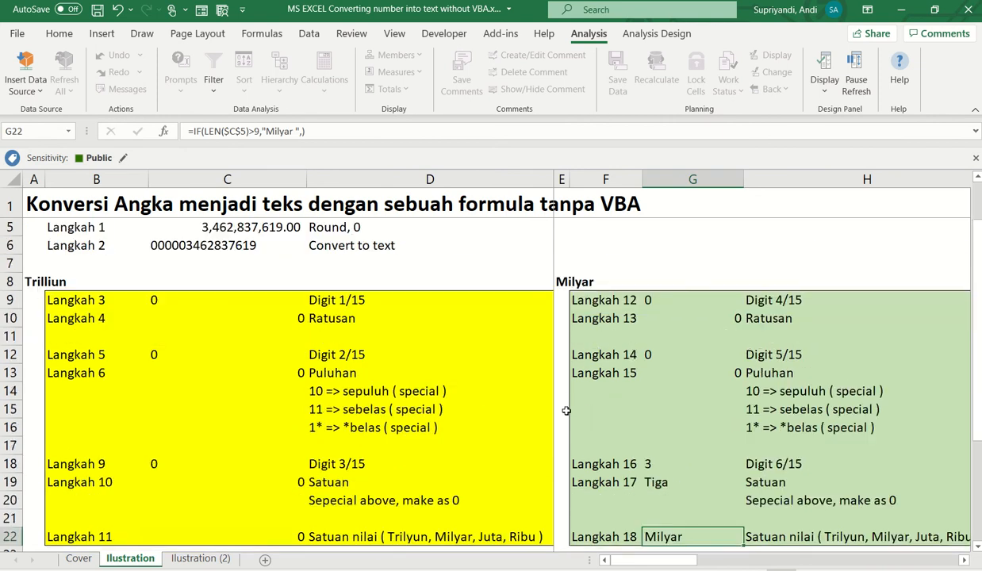
scroll(566, 410, down, 1)
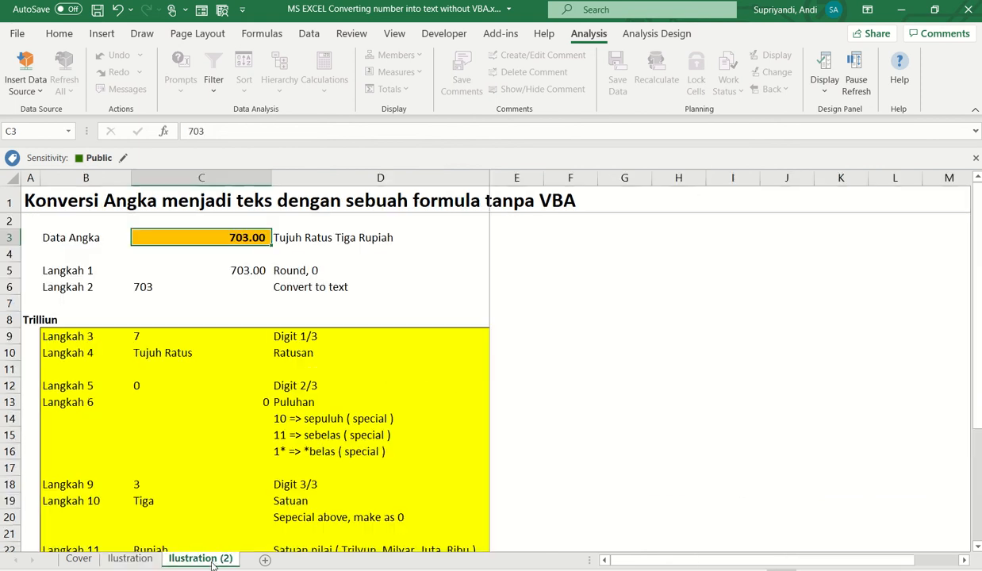
- Open the Ilustration (2) sheet and examine the Langkah 11 Rupiah formula in C22 alongside the Langkah 2 text conversion in C6
click(206, 557)
scroll(519, 360, down, 2)
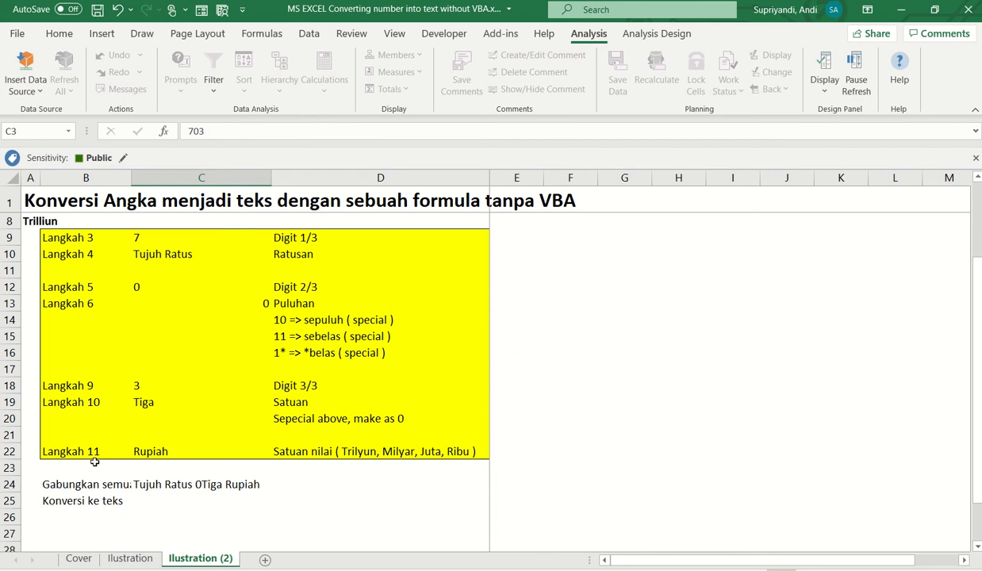
click(136, 446)
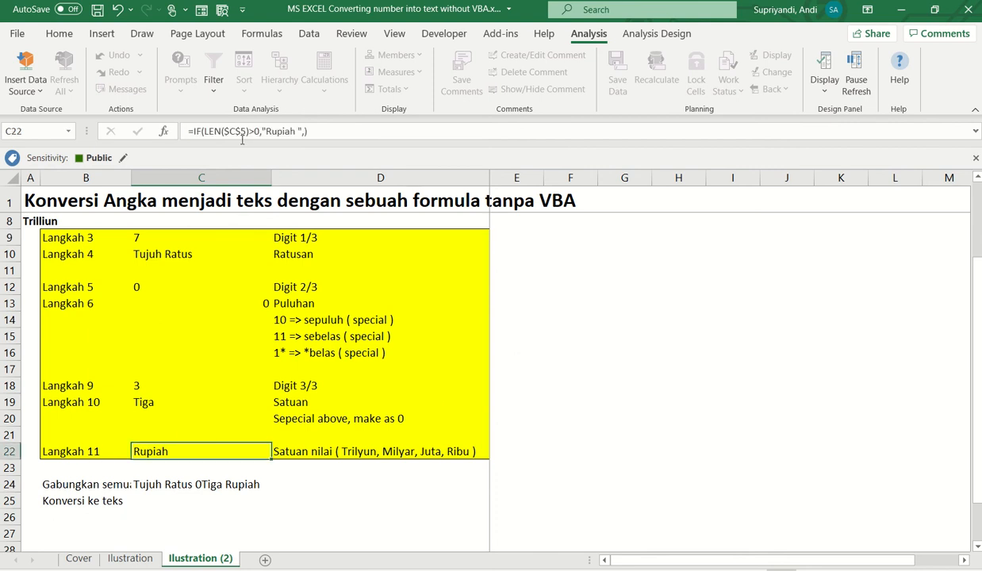
scroll(268, 309, up, 2)
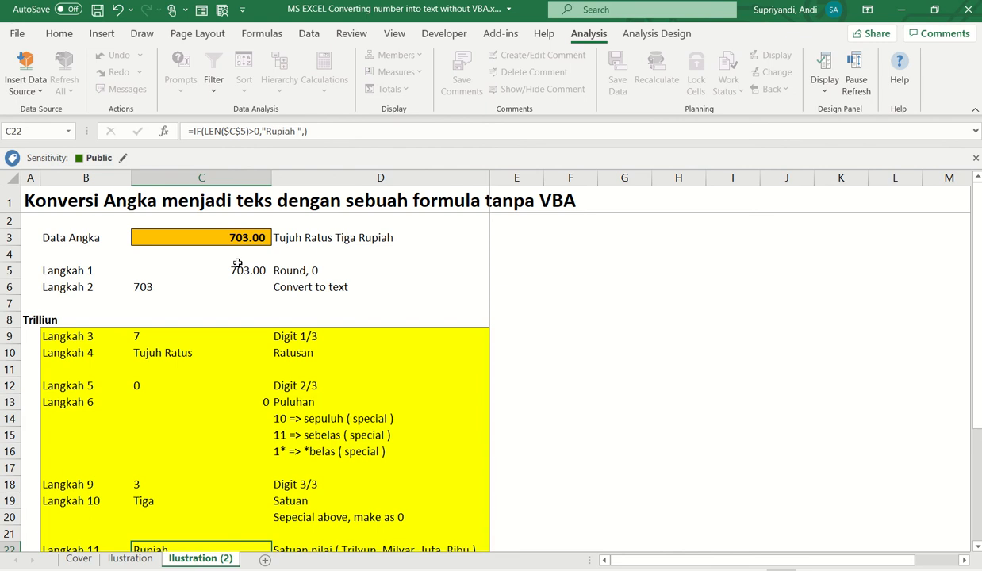
click(189, 288)
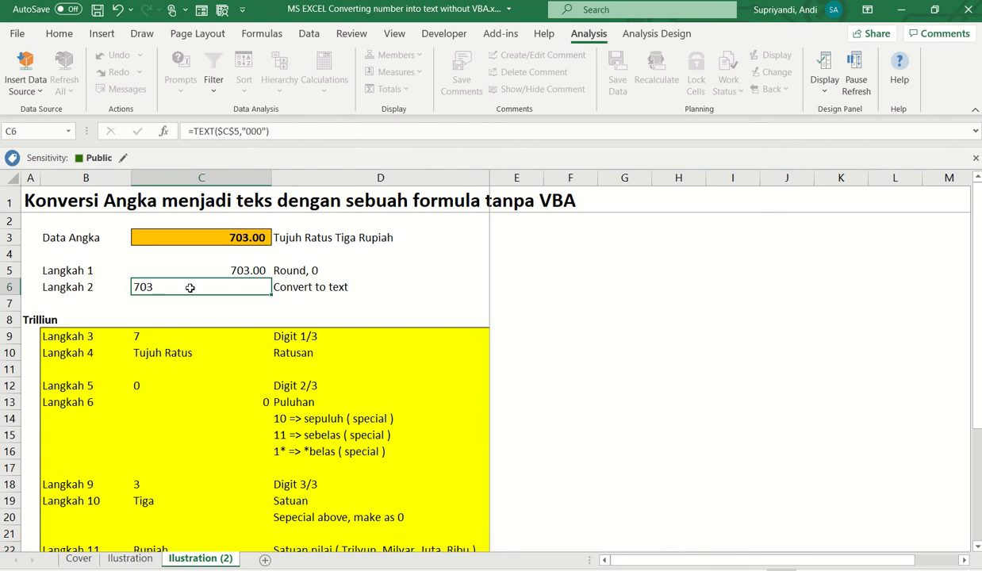
scroll(213, 323, down, 2)
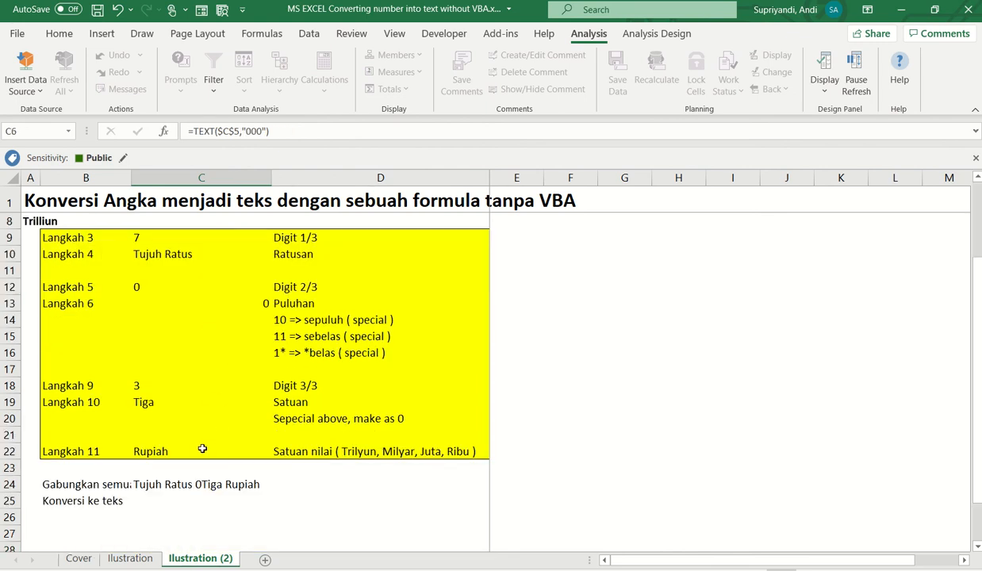
click(198, 449)
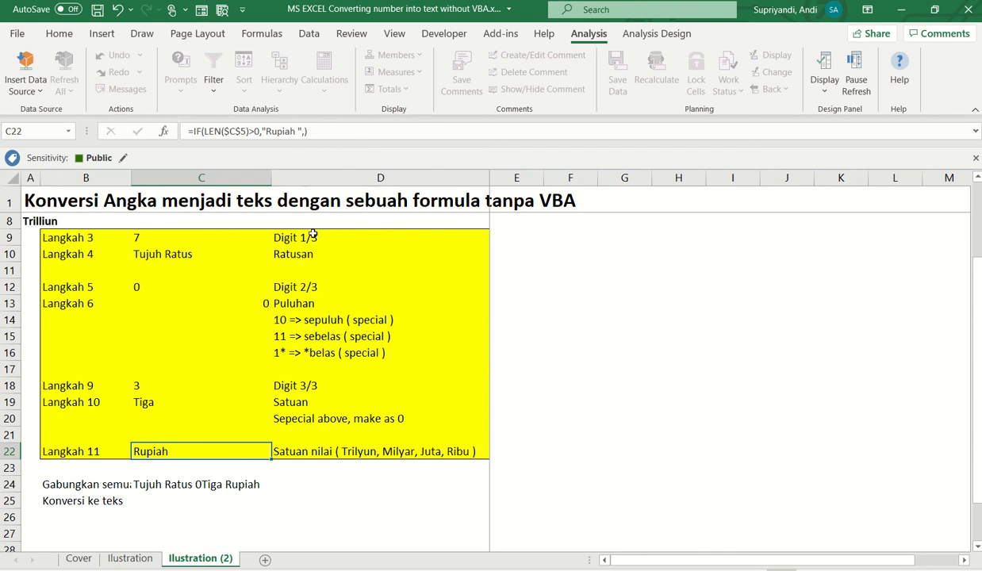
scroll(341, 442, up, 2)
scroll(341, 442, down, 2)
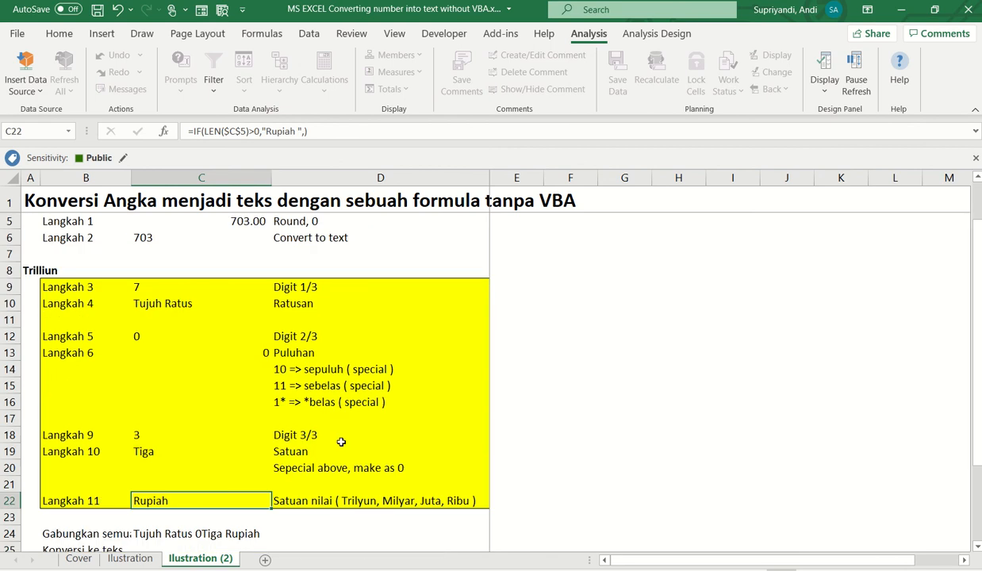
scroll(341, 442, up, 2)
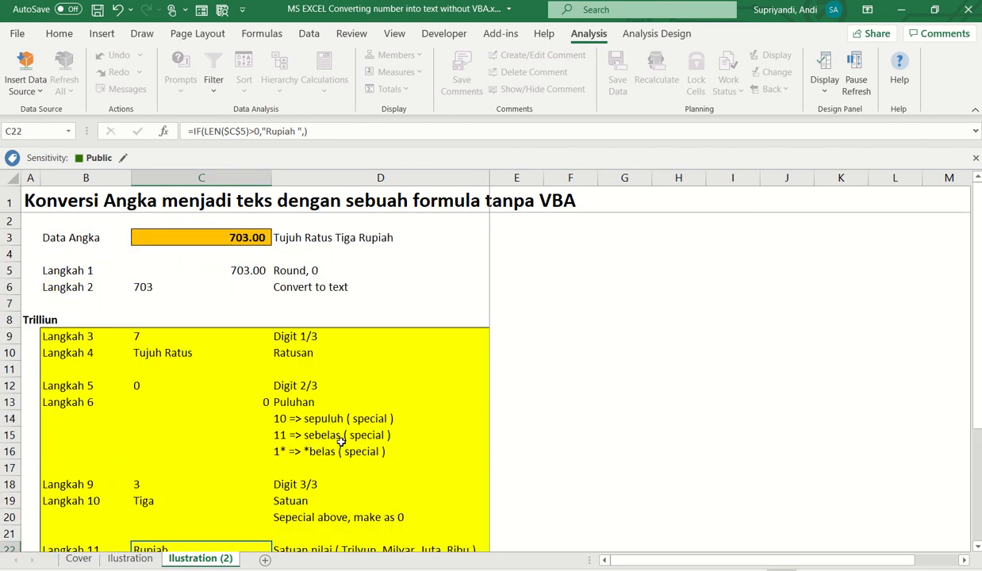
click(670, 417)
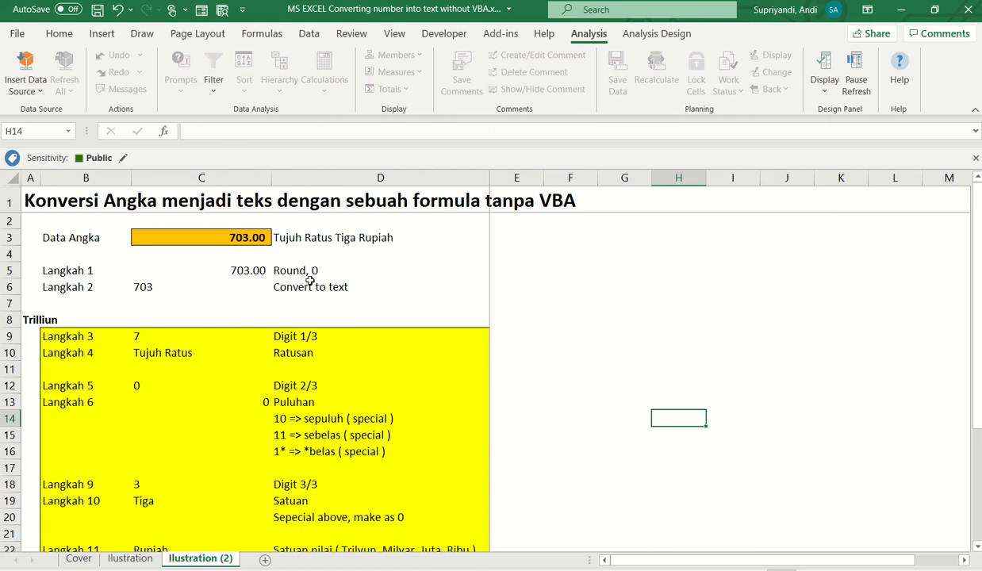
- Inspect the Langkah 1 ROUND formula in C5 and its reference to C3, leaving the cell unedited
click(211, 272)
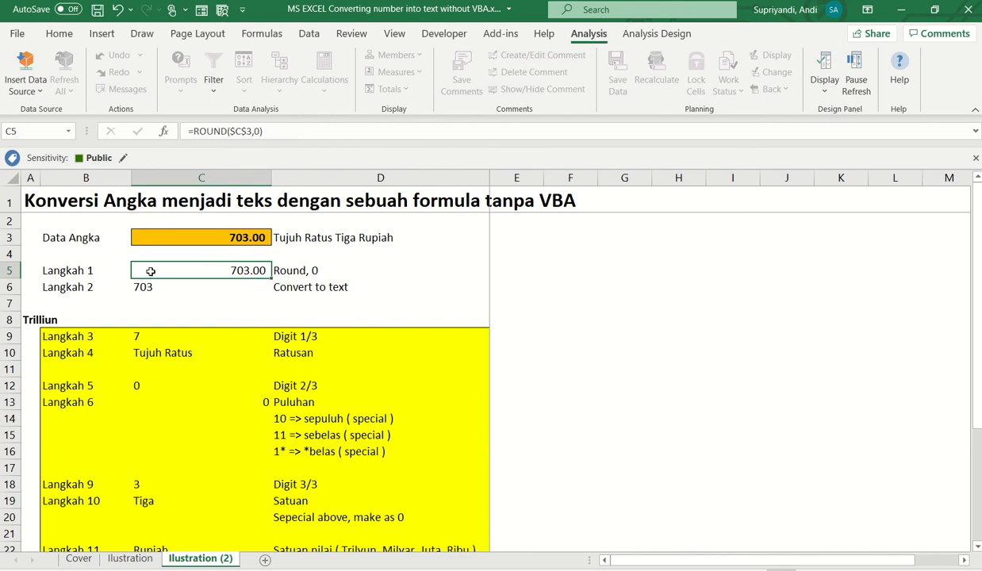
click(261, 129)
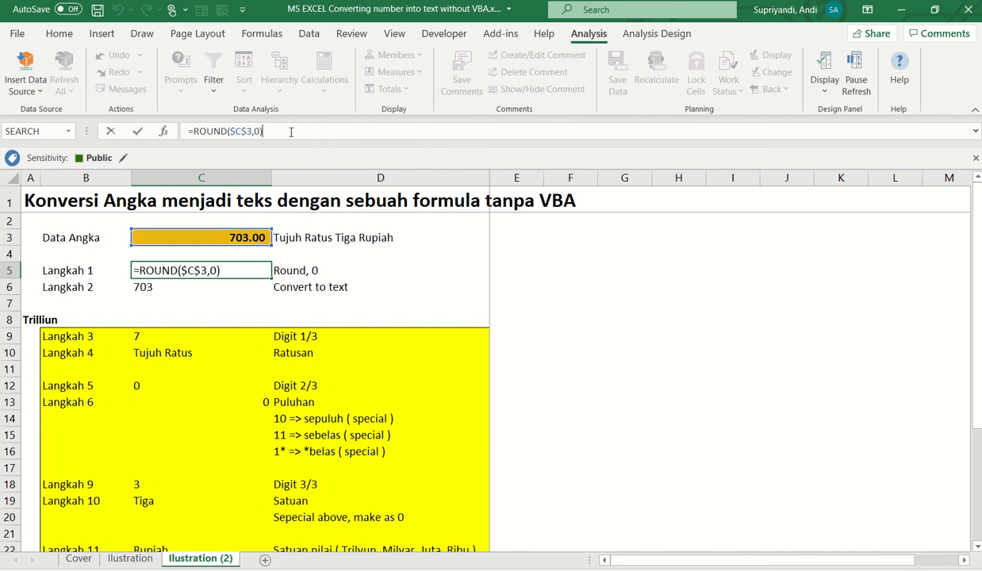
key(Return)
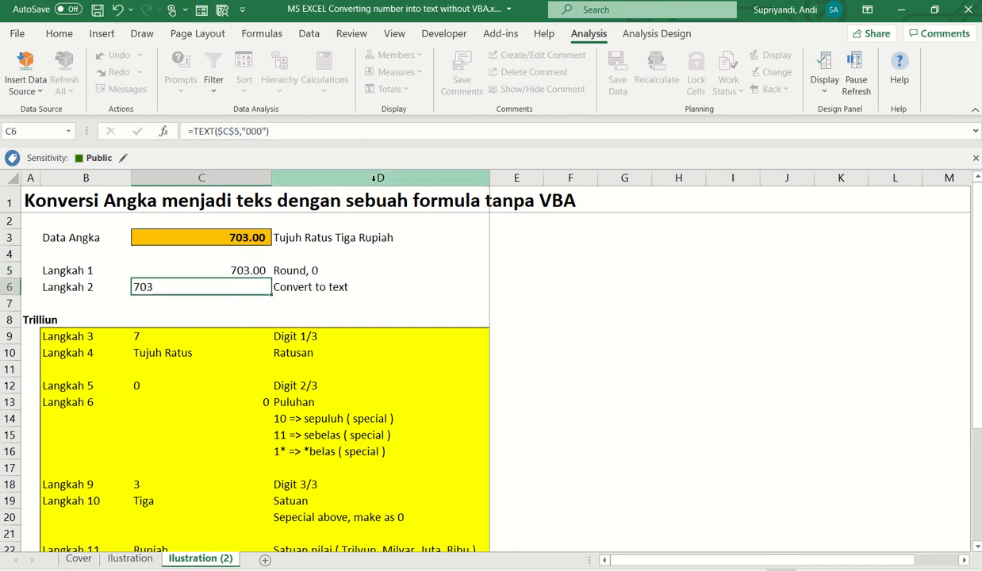
key(Up)
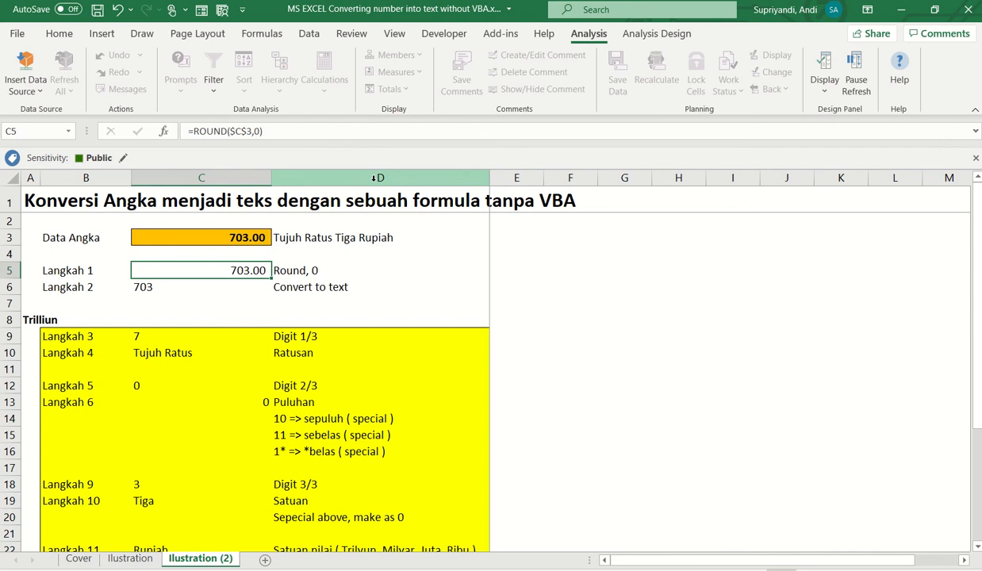
key(F2)
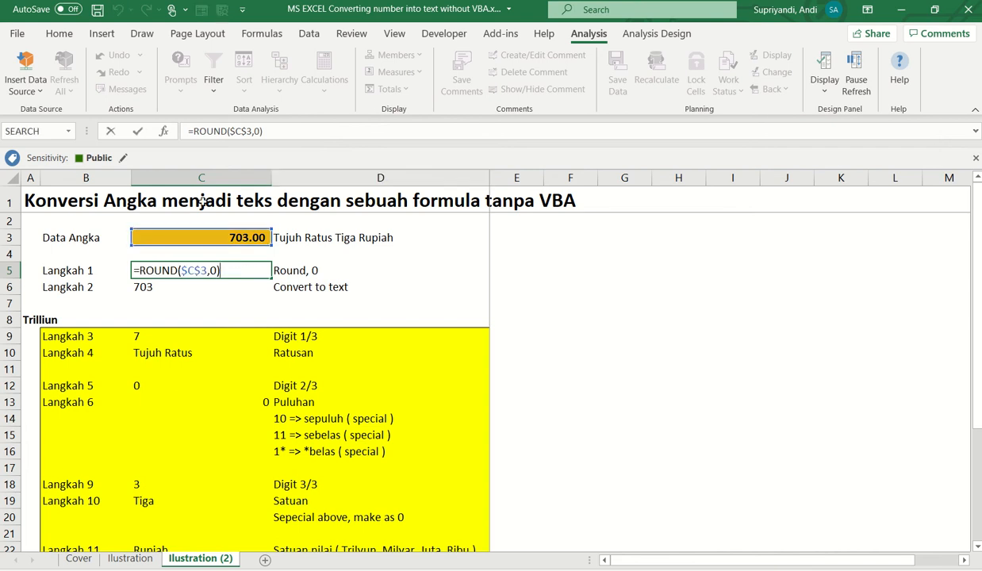
key(Escape)
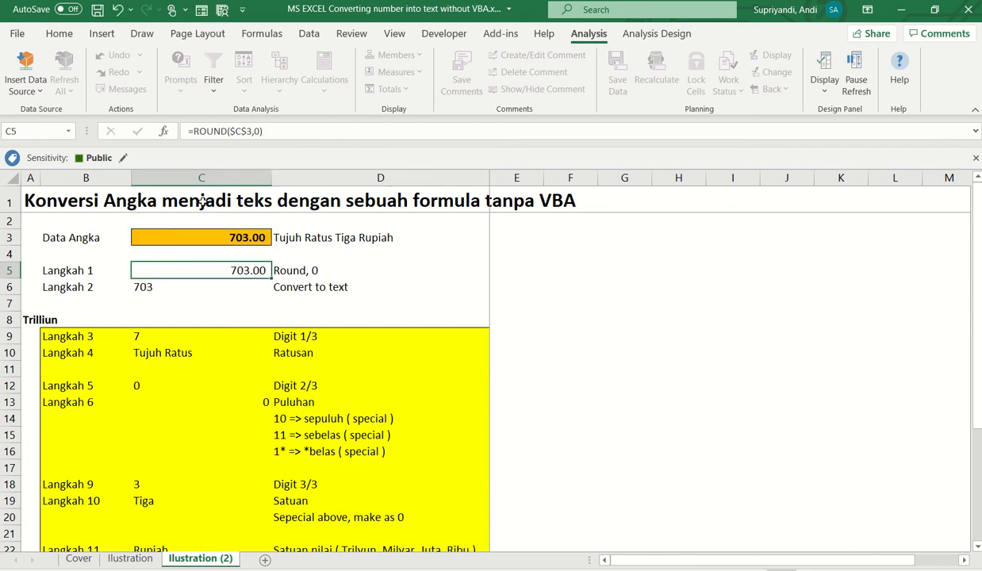
- Compare the Langkah 1 formula with the Langkah 2 TEXT formula in C6, opening the latter at its "000" format argument
key(Down)
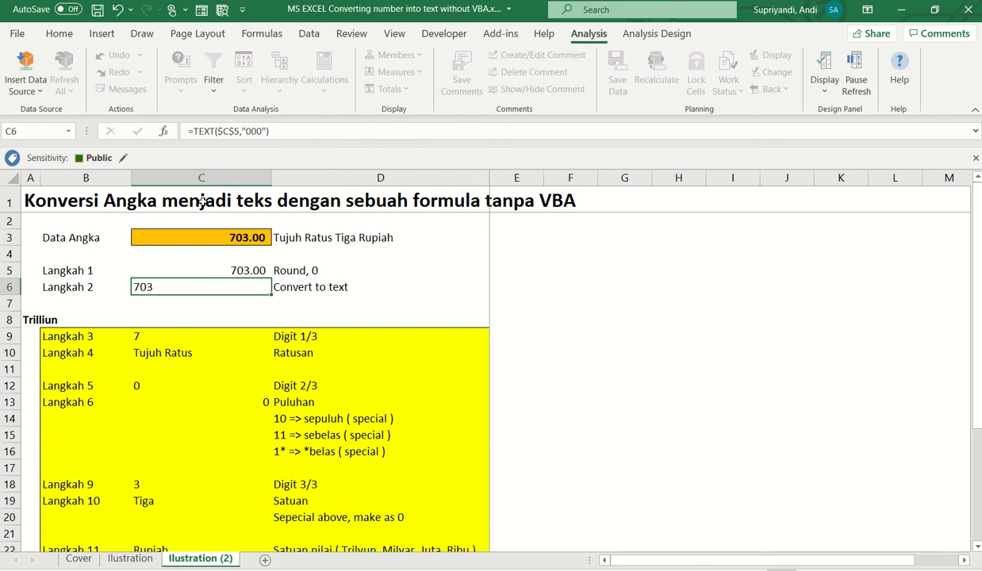
key(Up)
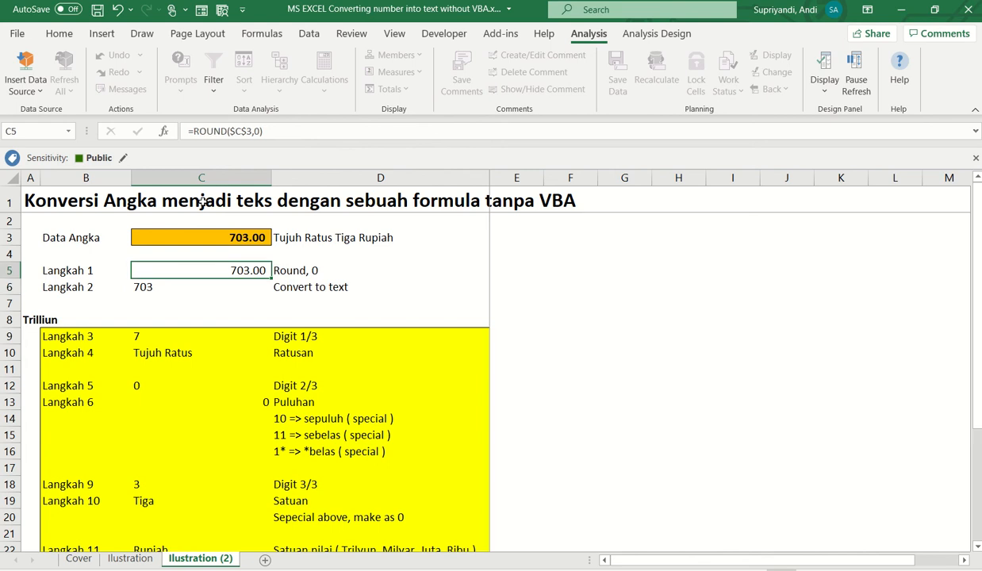
key(Down)
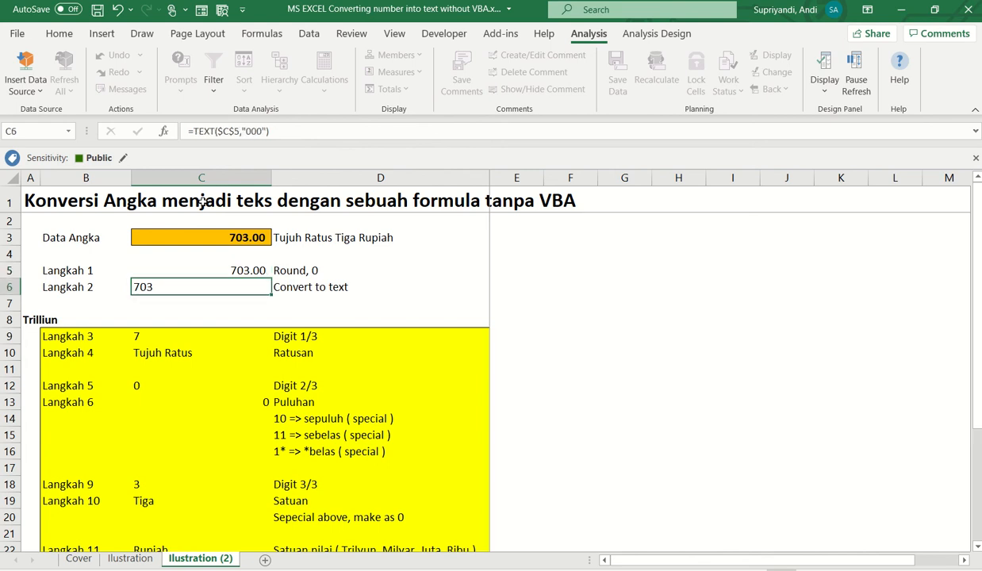
click(245, 131)
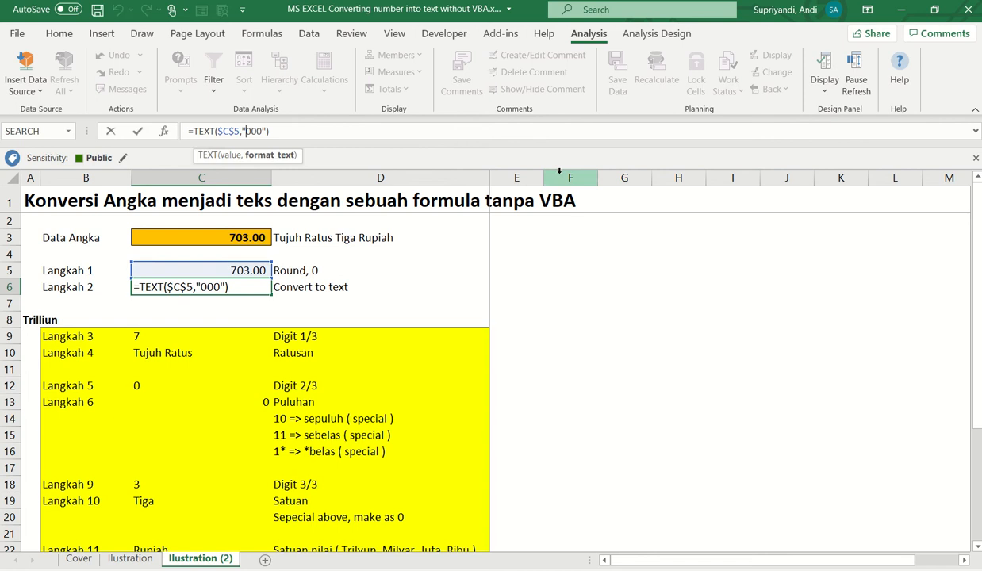
- Examine the "000" format argument of the Langkah 2 TEXT formula in C6, leaving the formula as it is
key(Right)
key(Right)
key(Right)
key(Left)
key(Left)
key(Left)
key(Return)
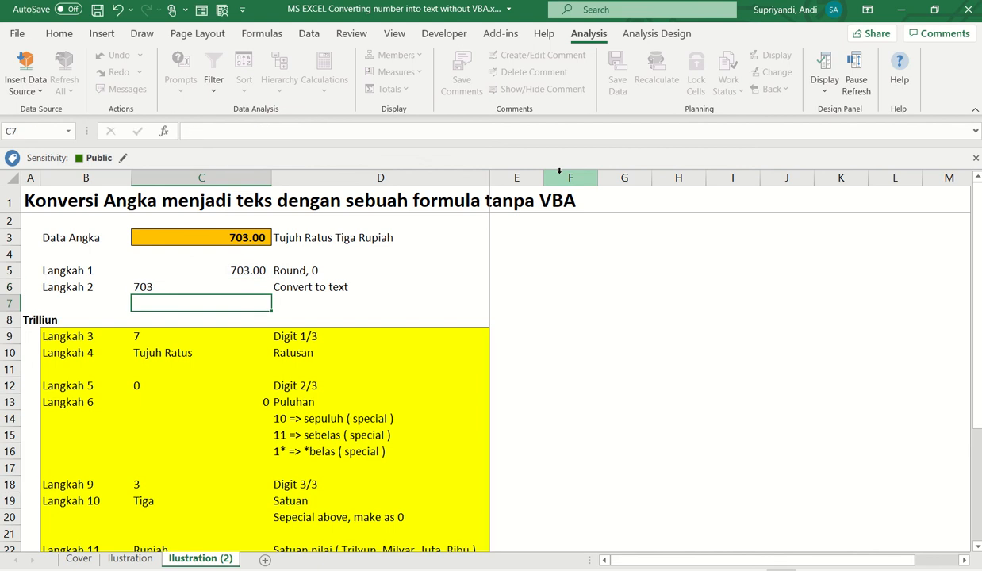
- Enter 1234 as the Data Angka value in C3
key(Up)
key(Up)
key(Up)
key(Up)
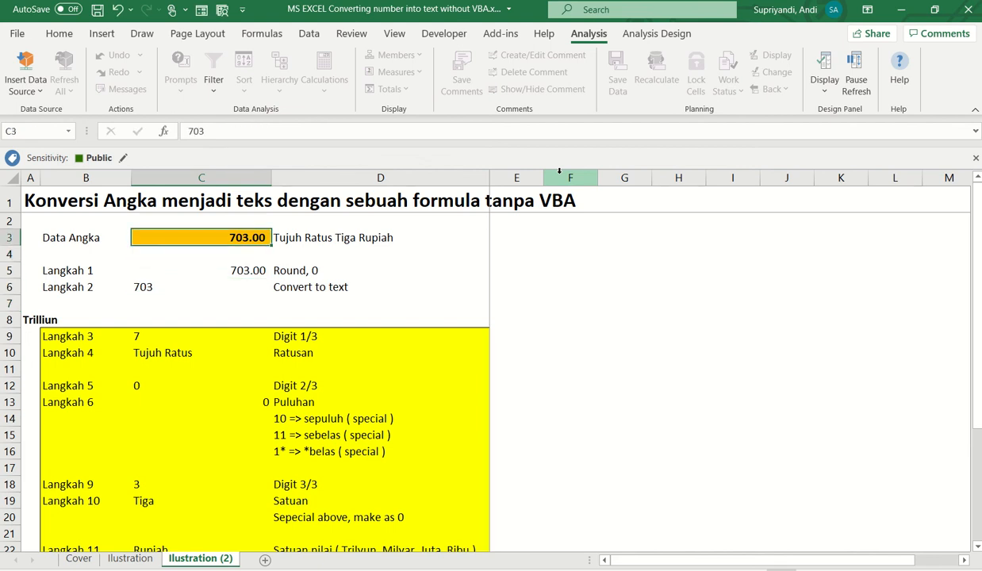
text(1234)
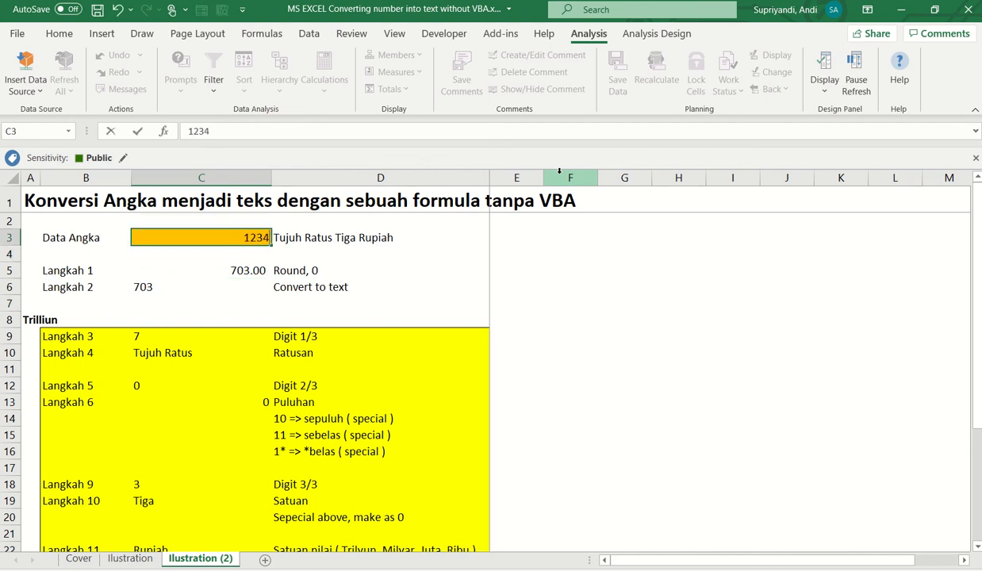
key(Return)
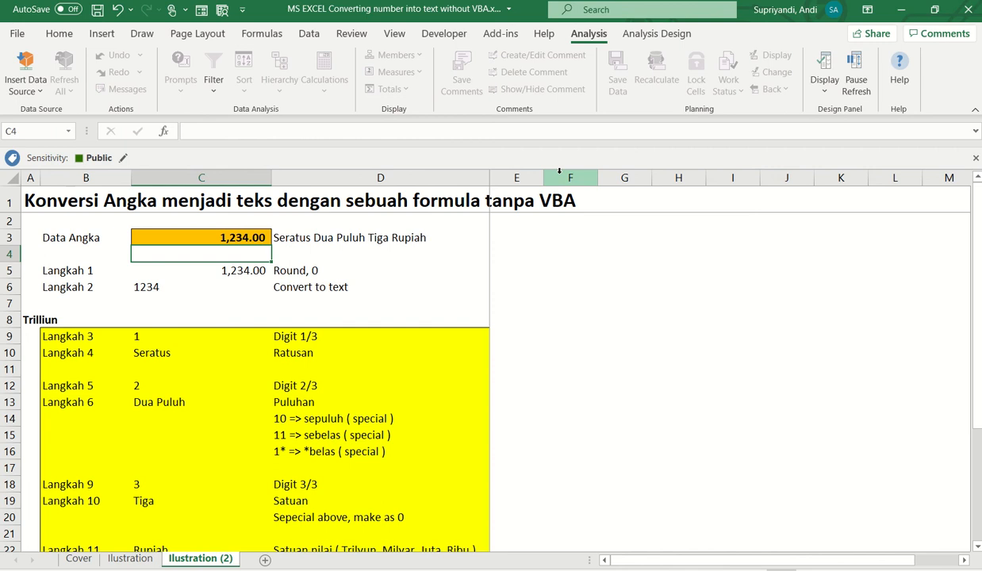
- Compare the Data Angka value in C3 with the Langkah 1 and Langkah 2 results in C5 and C6
key(Up)
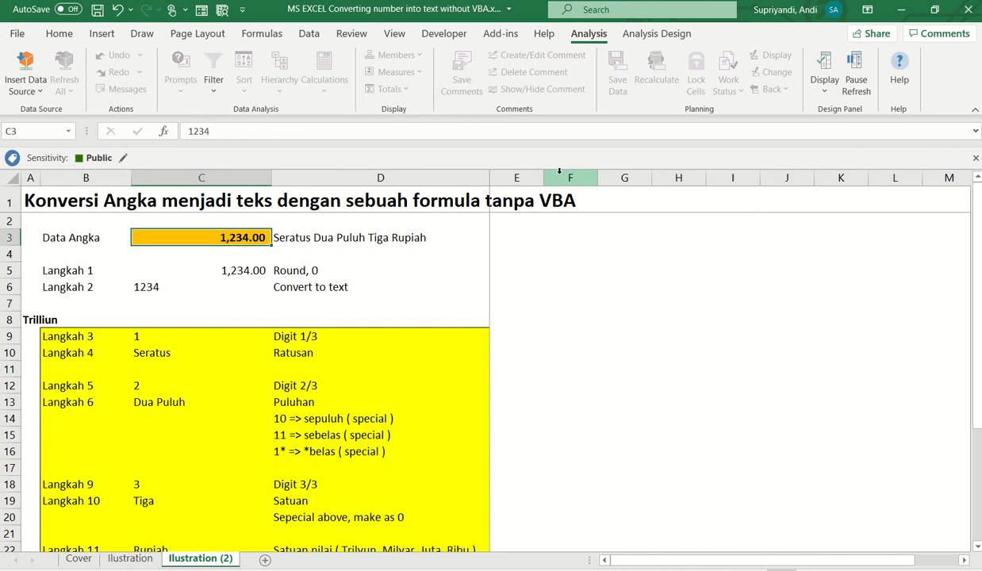
key(Down)
key(Down)
key(Down)
key(Up)
key(Up)
key(Up)
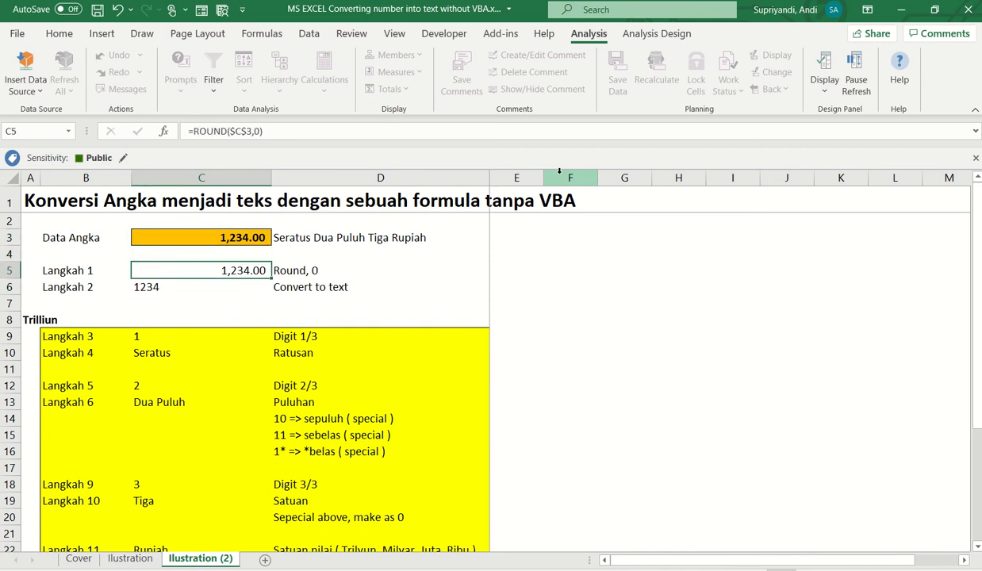
- Shorten the Data Angka value in C3 to 123
key(F2)
key(BackSpace)
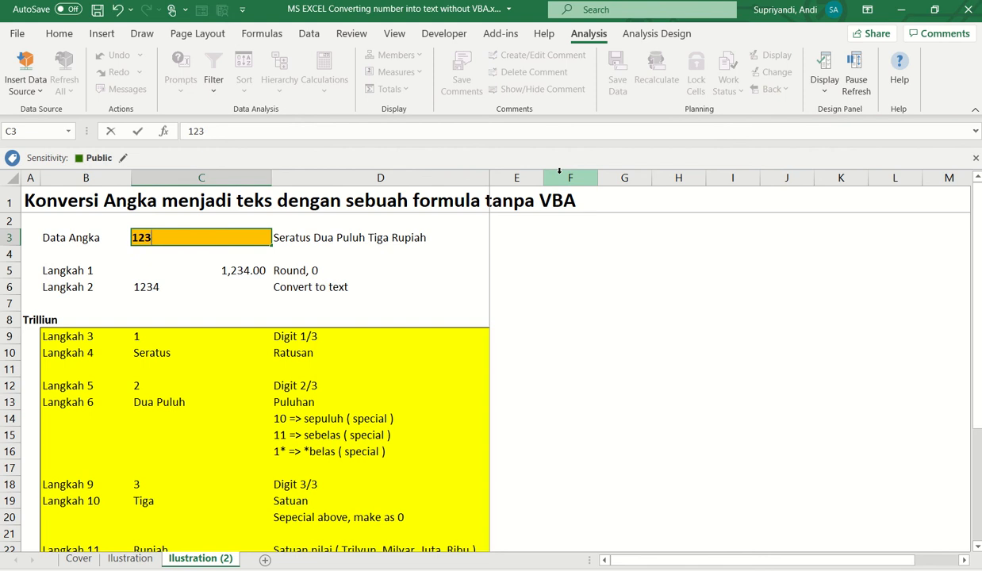
key(Return)
key(Up)
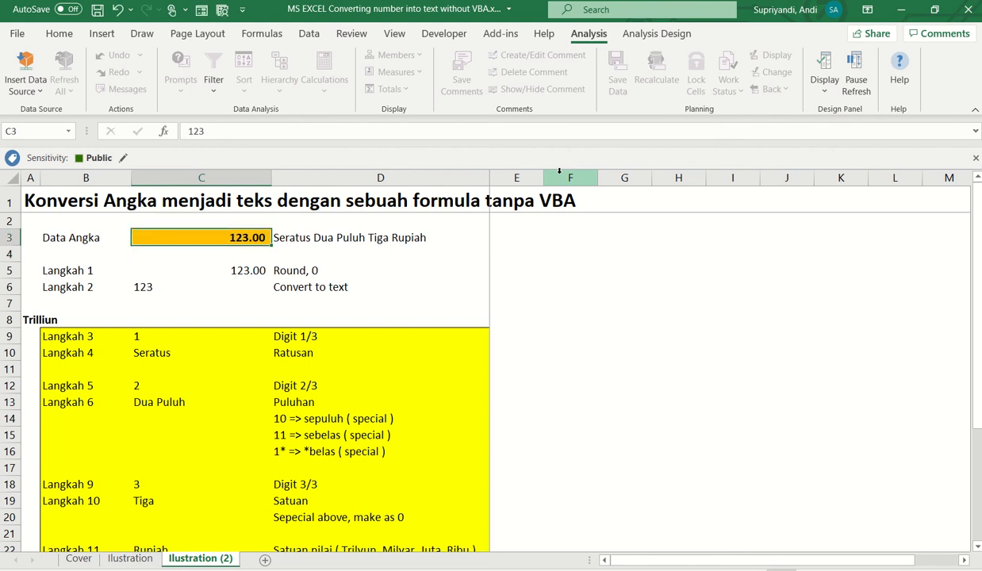
- Shorten the Data Angka value in C3 to 12 and check the Langkah 2 text result in C6
key(F2)
key(BackSpace)
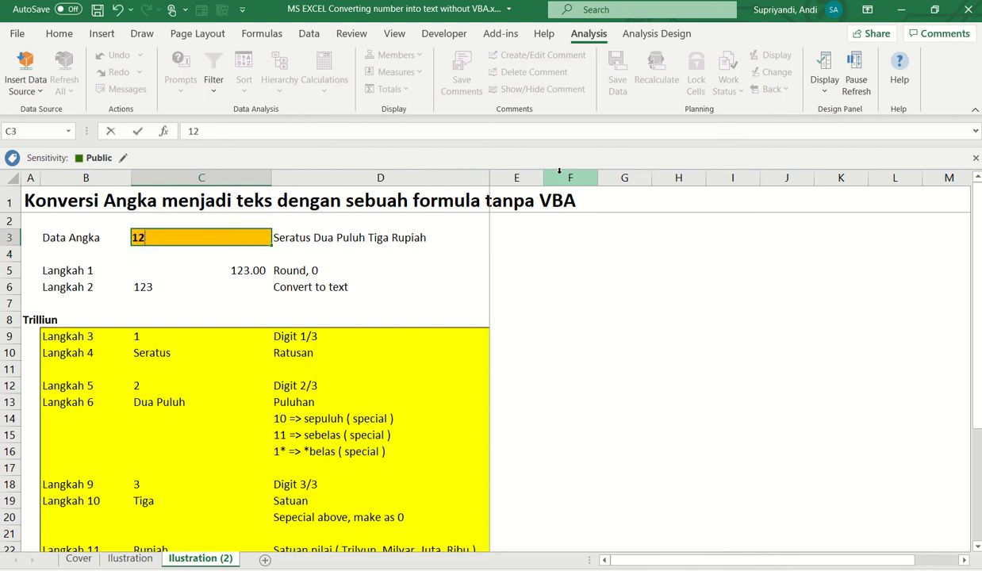
key(Return)
key(Up)
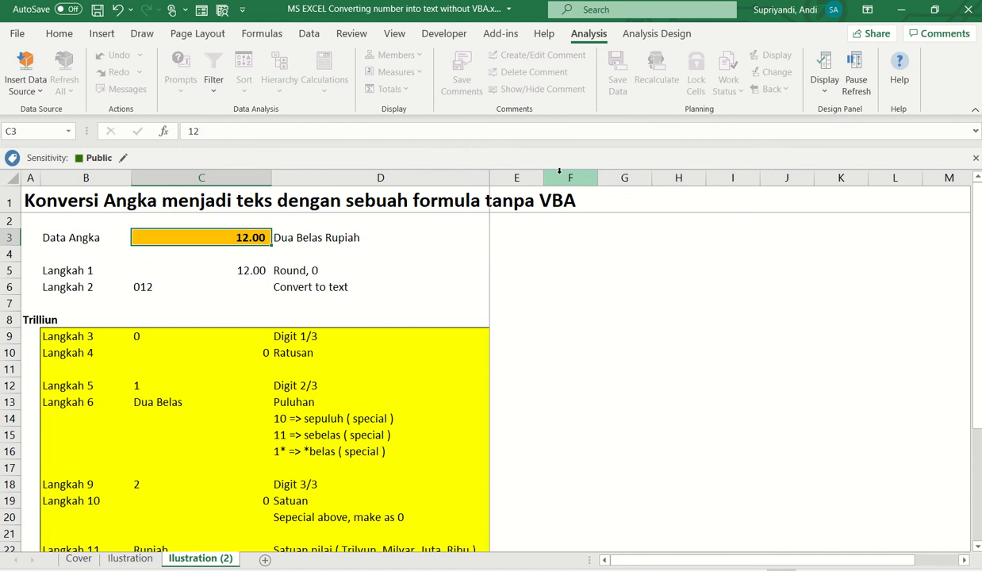
key(Down)
key(Down)
key(Down)
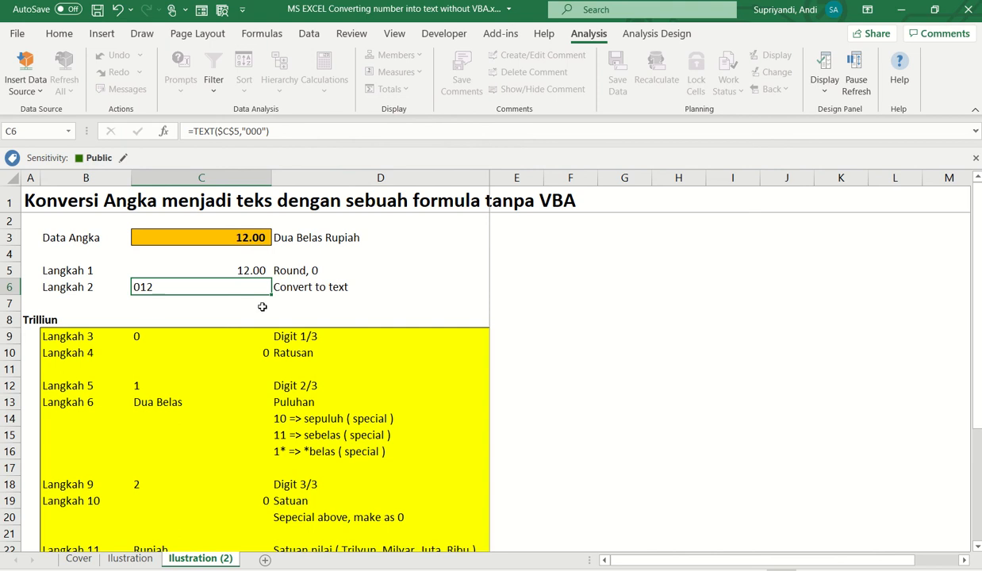
- Enter the formula =LEN(C6) in E6 to count the characters of the Langkah 2 text
click(502, 299)
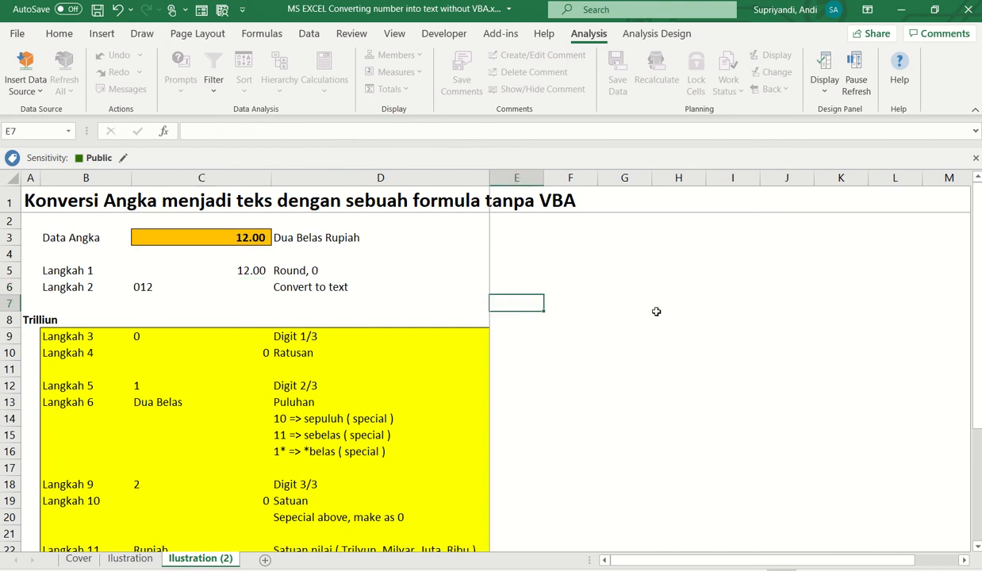
key(Up)
text(=)
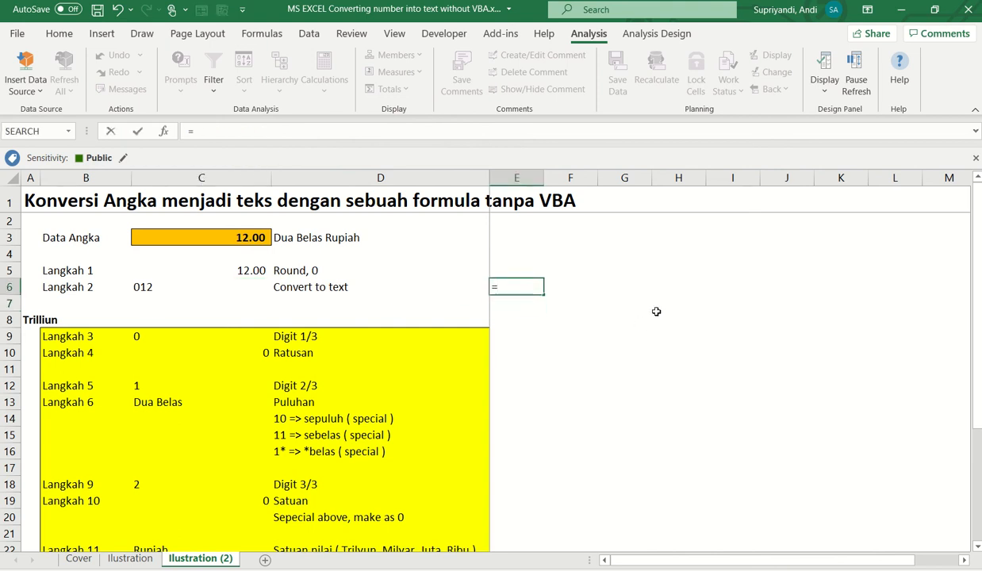
text(LEN()
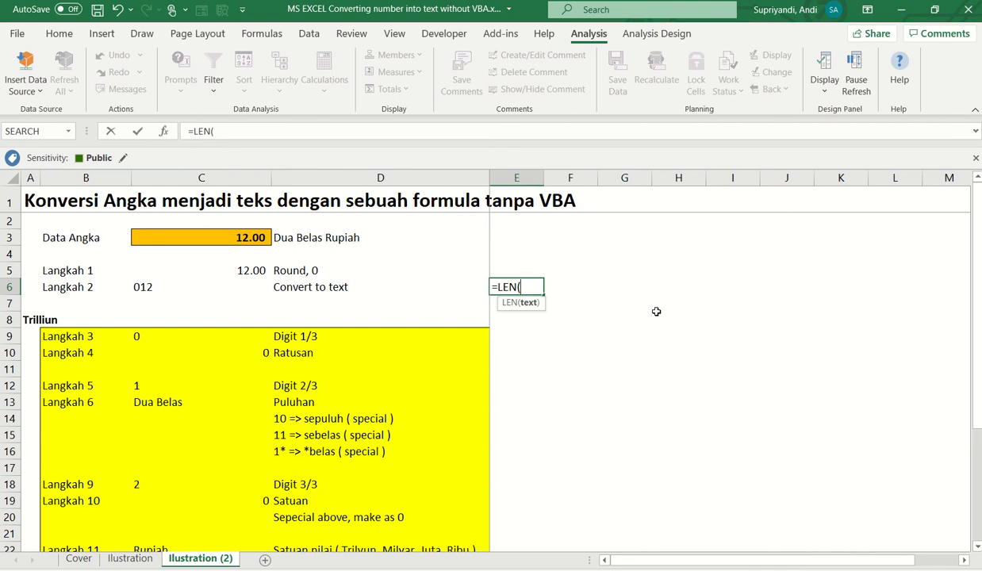
key(Left)
key(Left)
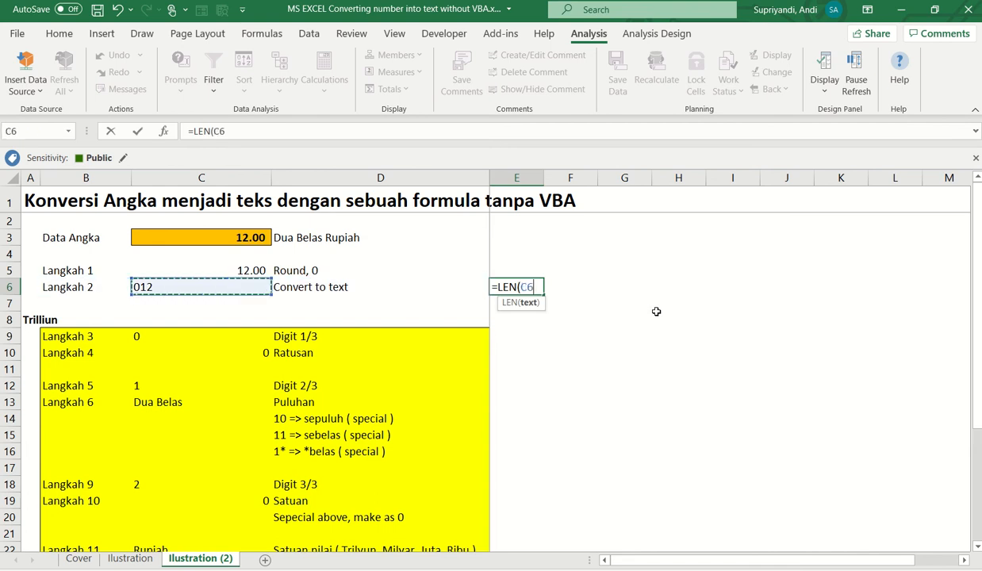
text())
key(ctrl+Return)
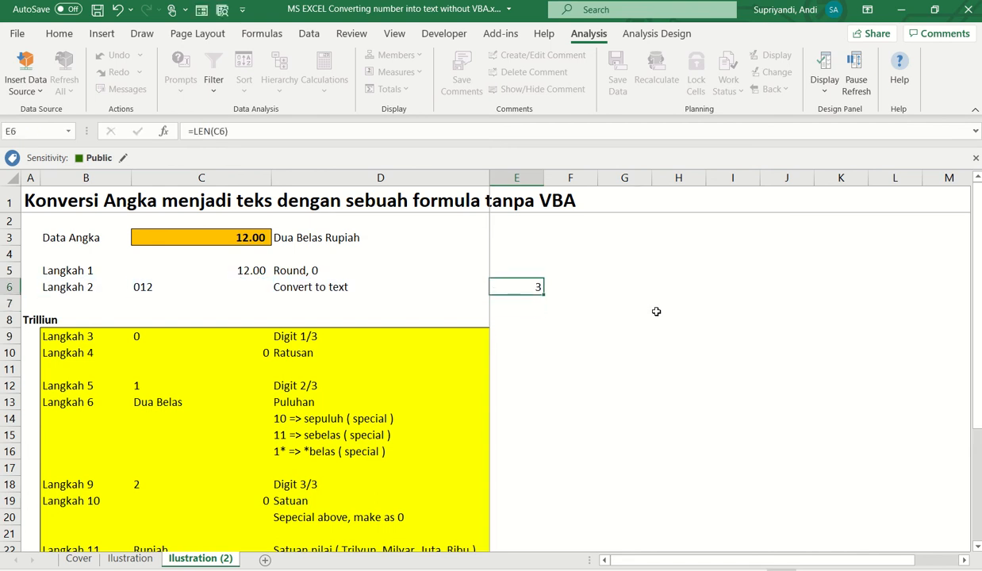
- Copy the LEN formula from E6 into E5 so it counts the characters of the Langkah 1 value
key(ctrl+c)
key(Up)
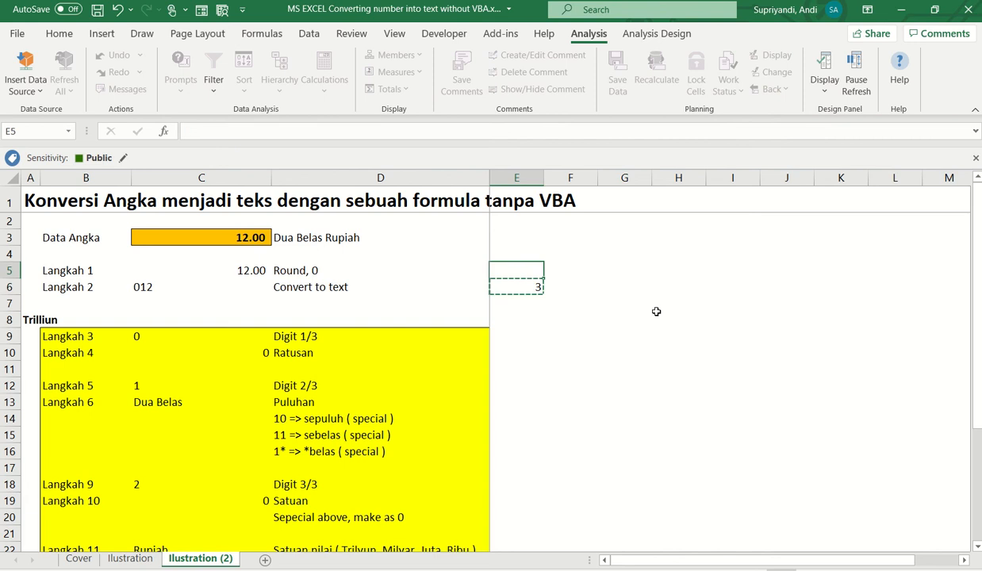
key(Return)
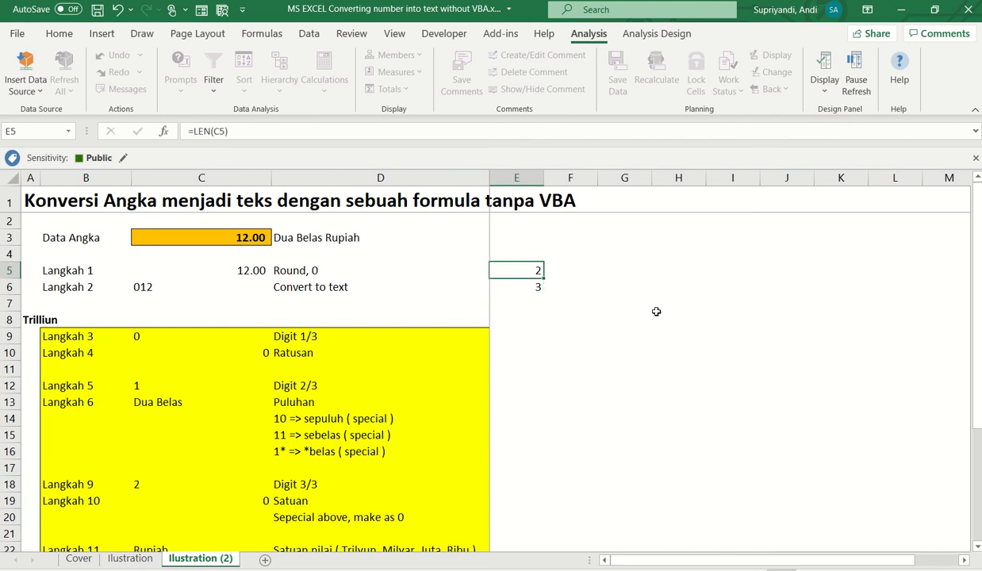
- Compare the character counts of Langkah 1 and Langkah 2 in E5 and E6
key(Down)
key(Up)
key(Down)
key(Up)
key(Down)
key(Up)
key(Down)
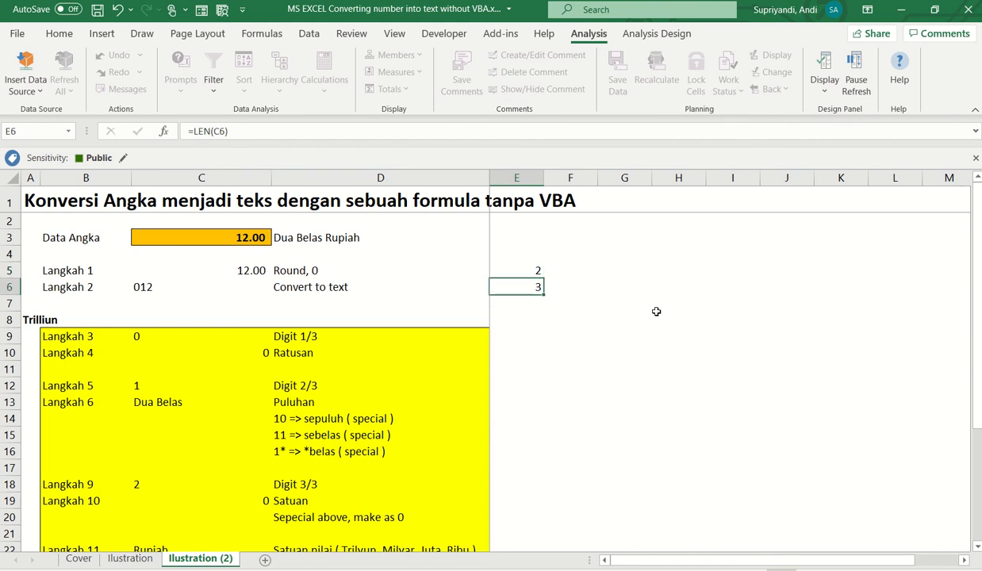
- Clear the temporary LEN formulas from E5:E6
key(Up)
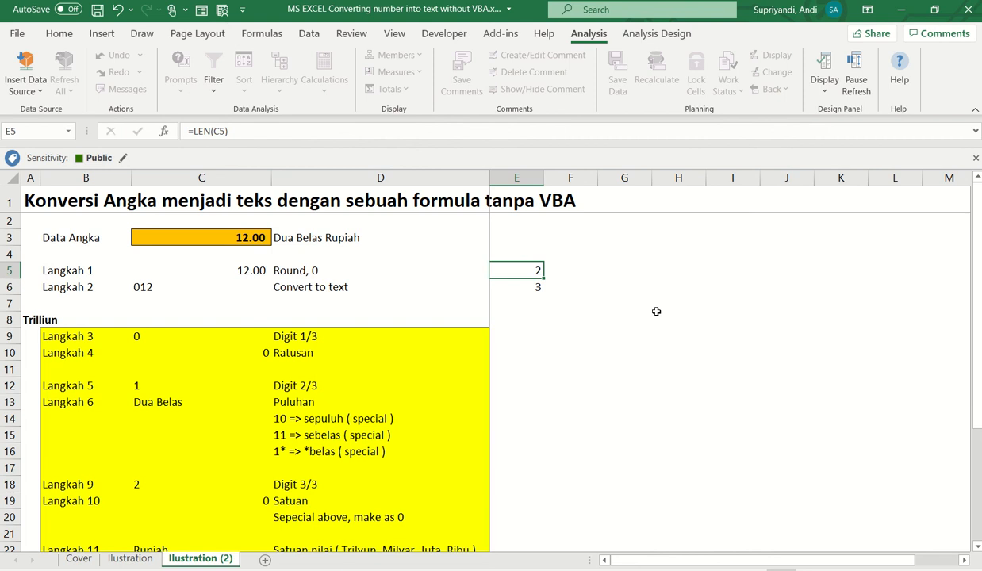
key(shift+Down)
key(Delete)
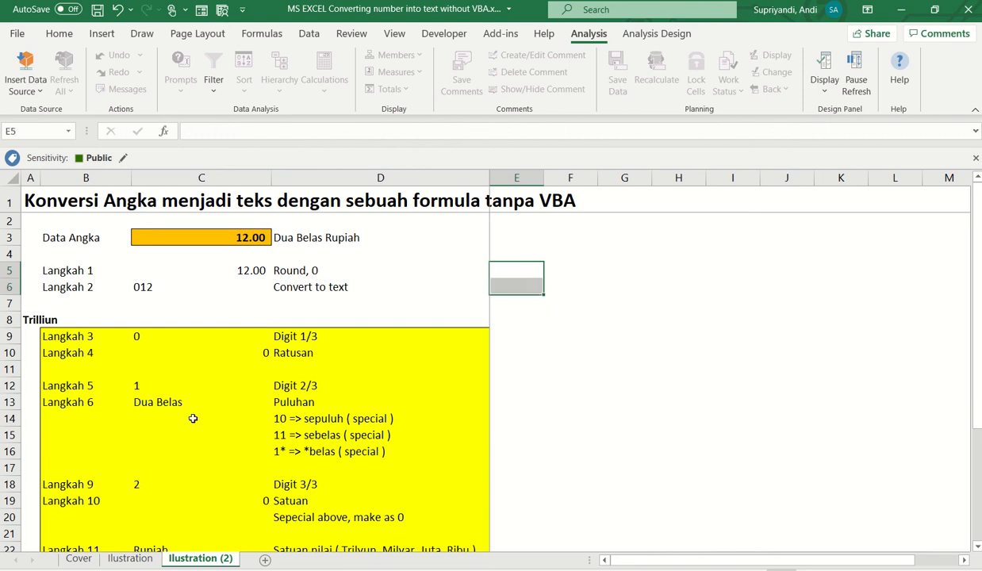
- Recheck the Langkah 2 formula in C6 and delete the Trilliun label from A8
click(198, 282)
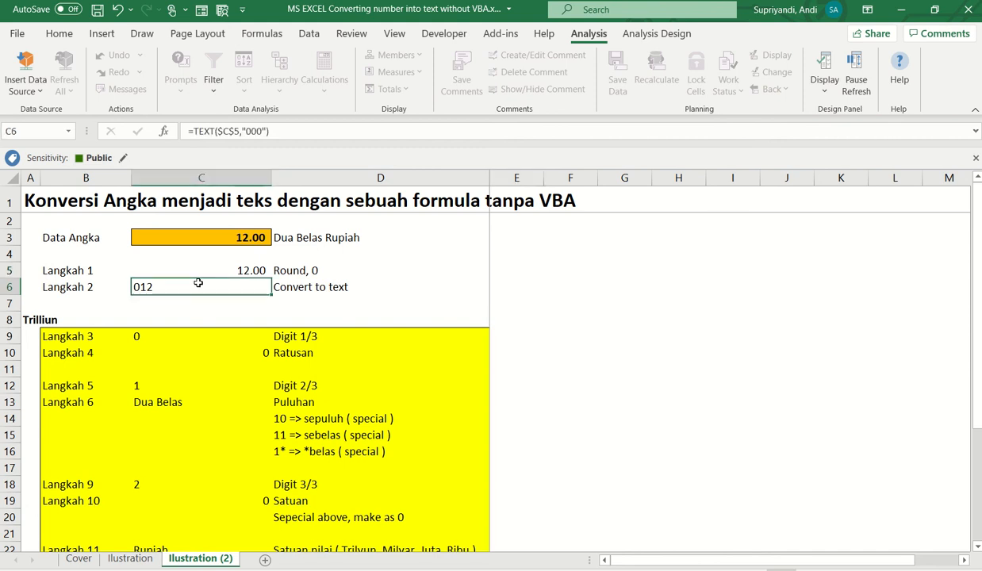
click(29, 318)
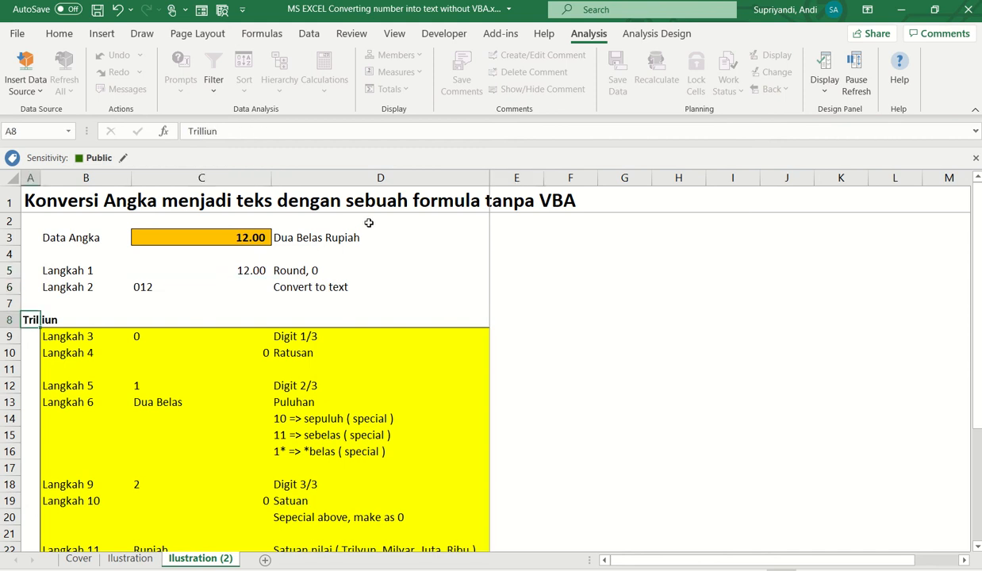
key(Delete)
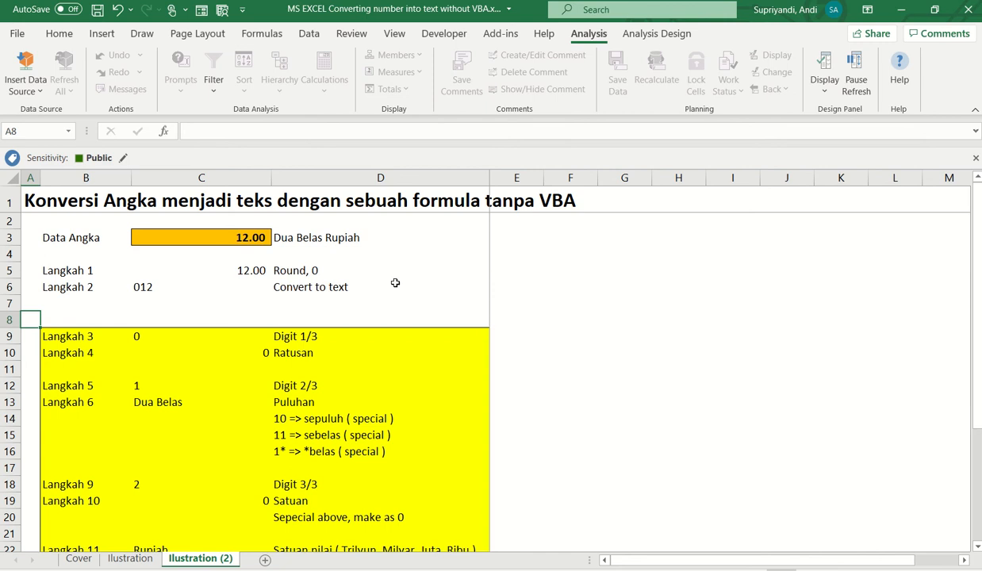
- Inspect the Langkah 3 formula =LEFT($C$6) in C9 and its reference to the Langkah 2 text, leaving it unedited
click(181, 337)
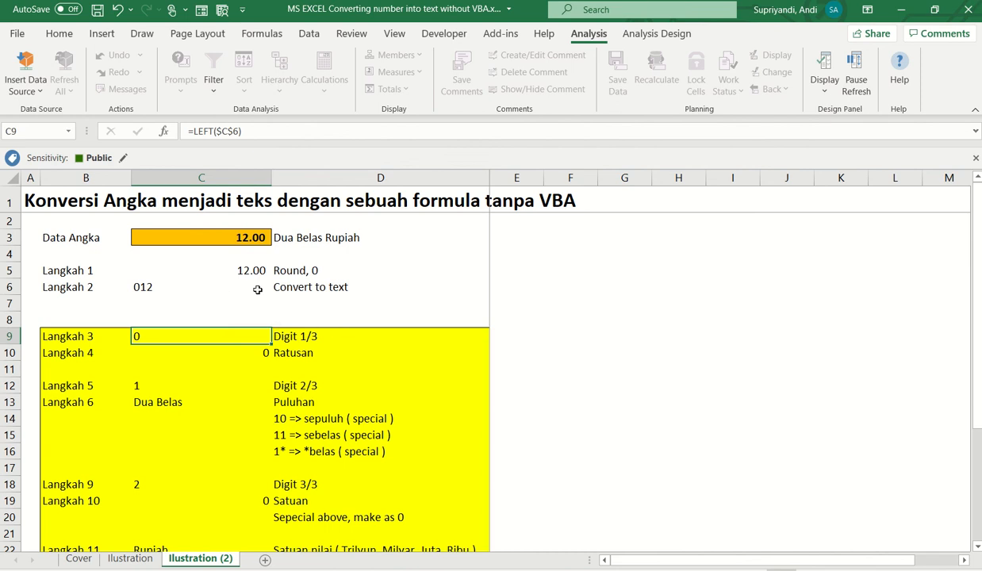
key(F2)
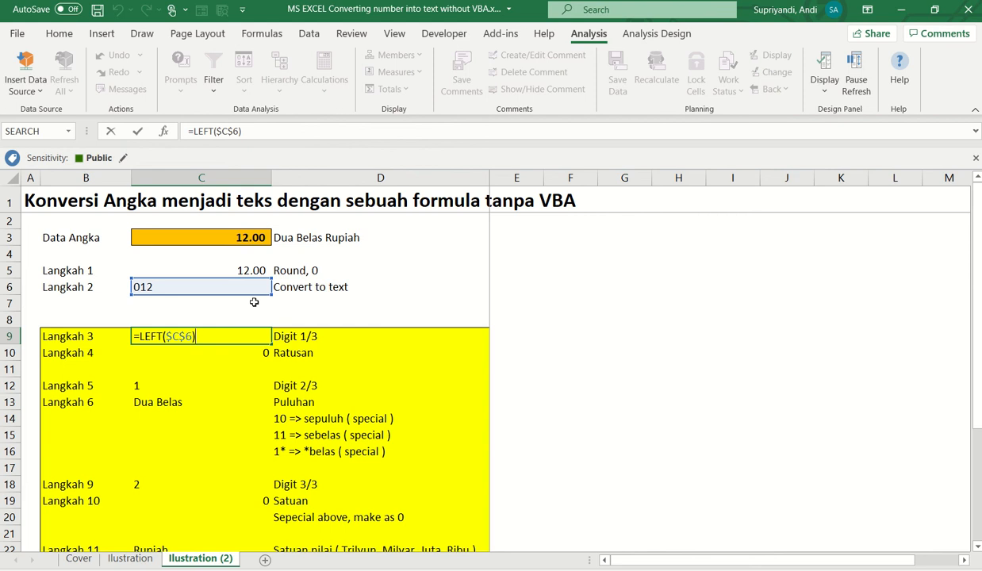
key(ctrl+Return)
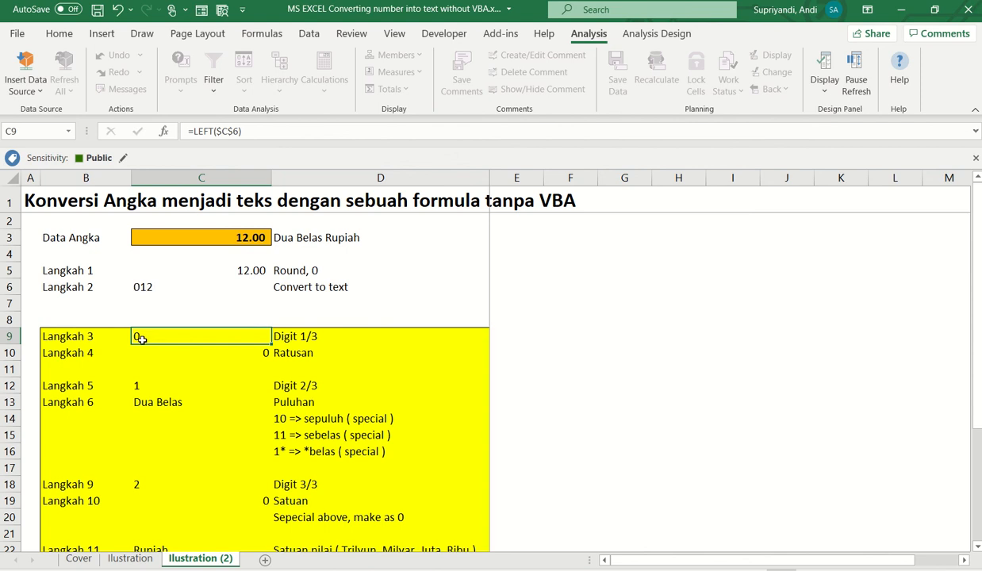
- Open the Langkah 4 CHOOSE formula in C10 and resize the expanded formula bar to about two lines
click(181, 352)
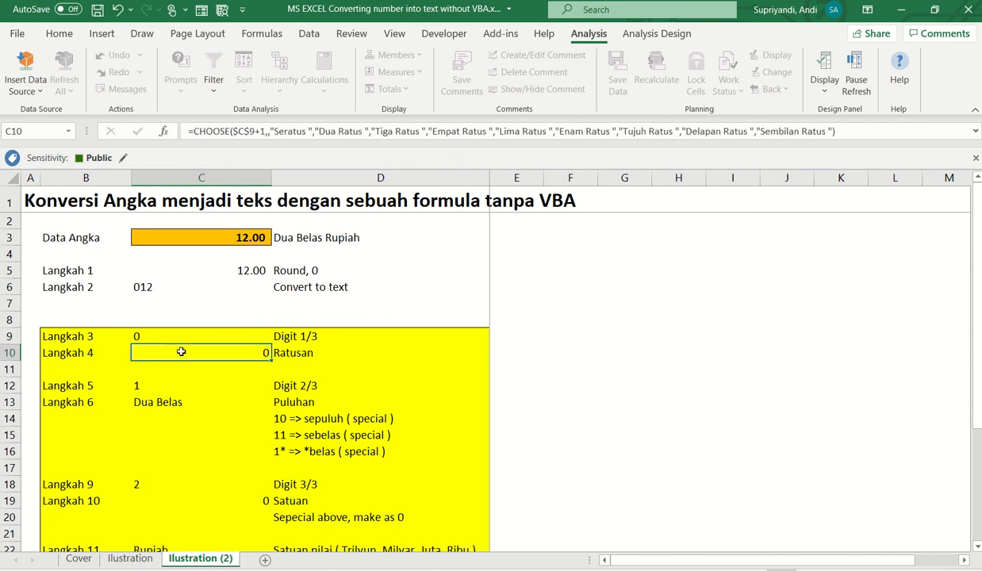
click(976, 131)
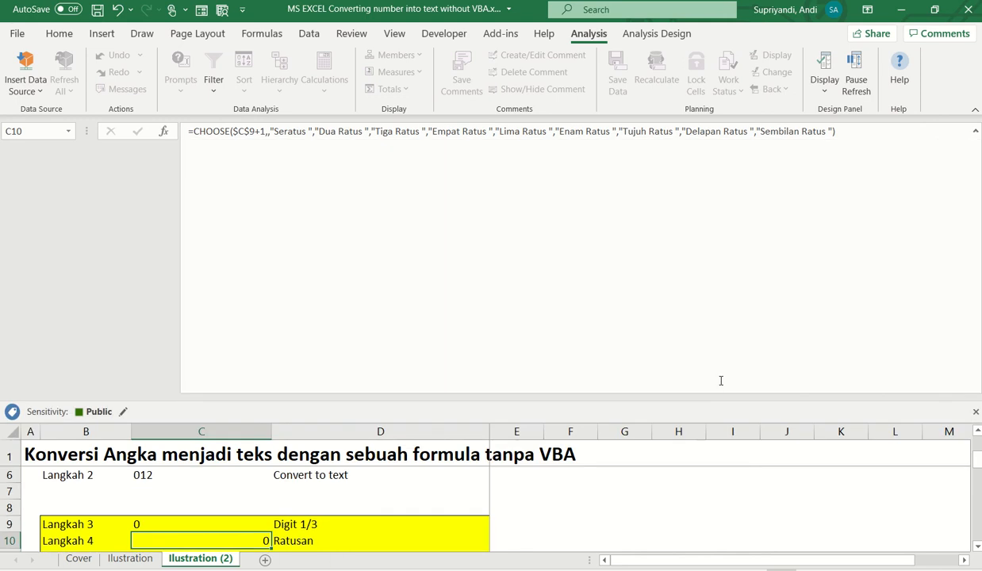
click(698, 349)
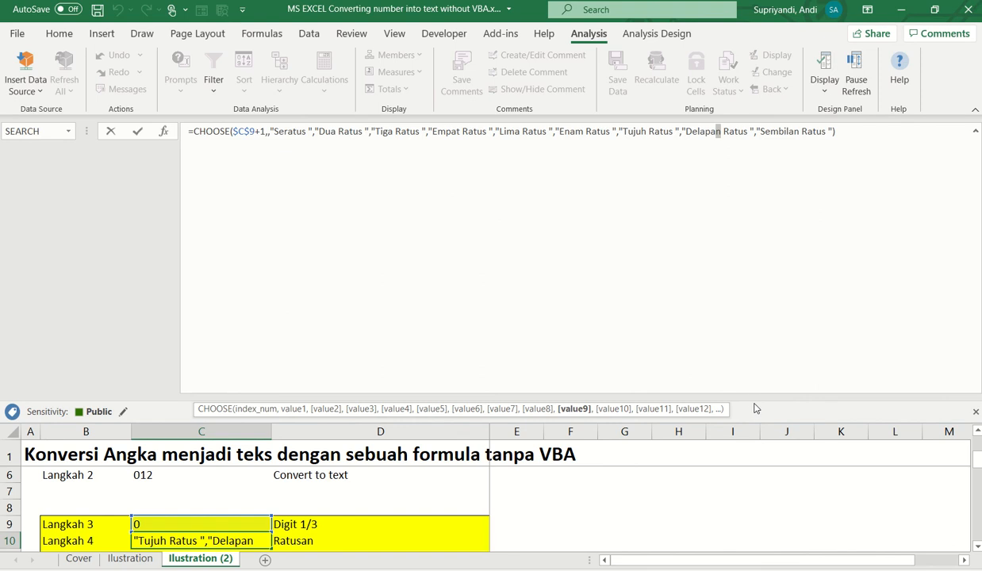
drag(750, 401, 740, 160)
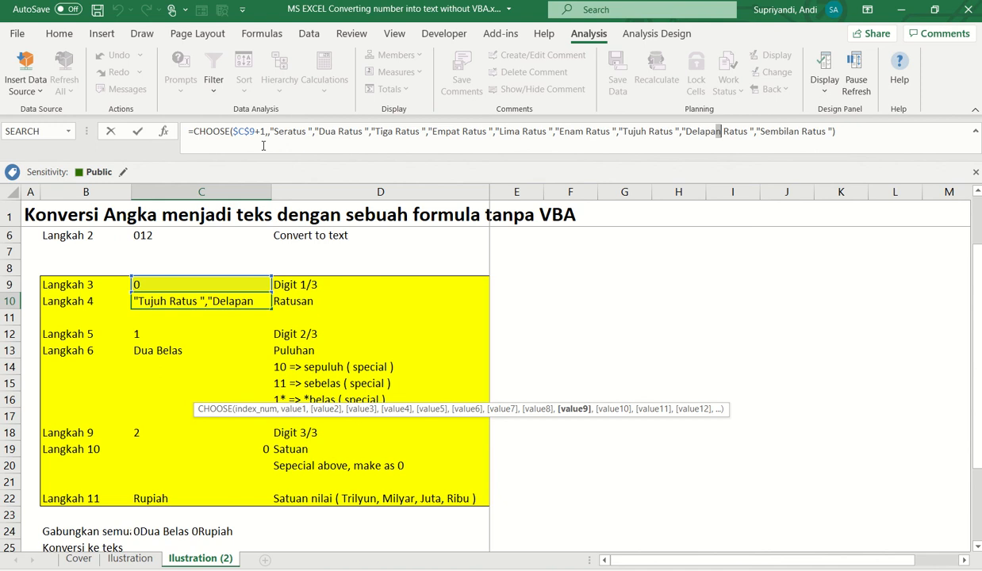
- Examine the Langkah 4 CHOOSE formula's index, empty first value, "Seratus" and "Dua Ratus" arguments, leaving the formula unedited
click(237, 131)
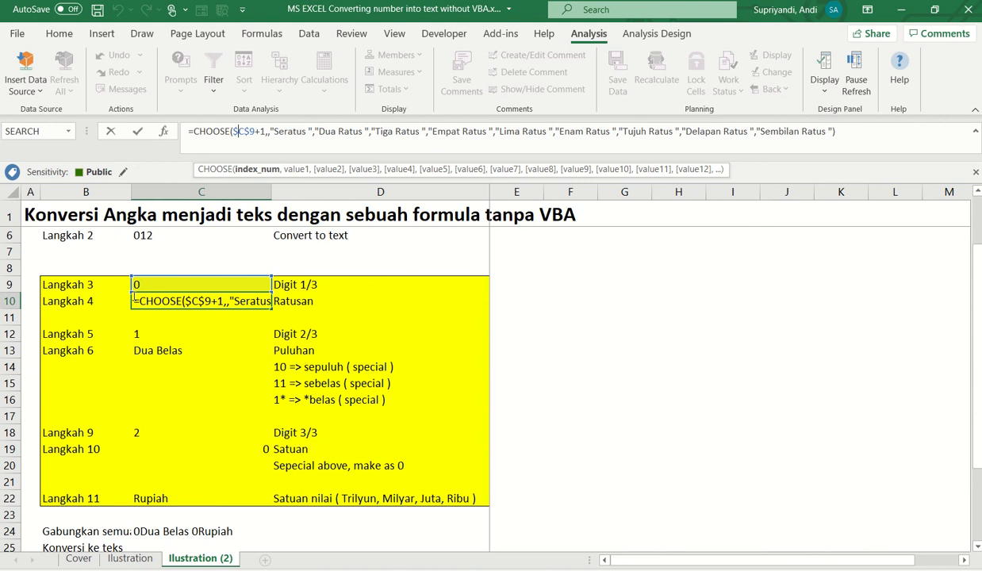
scroll(688, 366, up, 1)
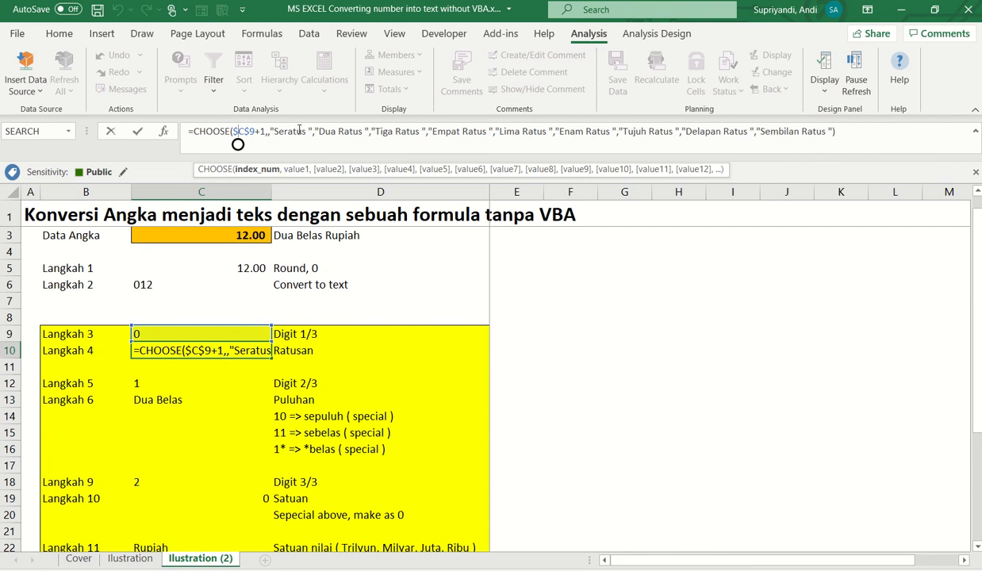
click(269, 131)
key(BackSpace)
click(268, 131)
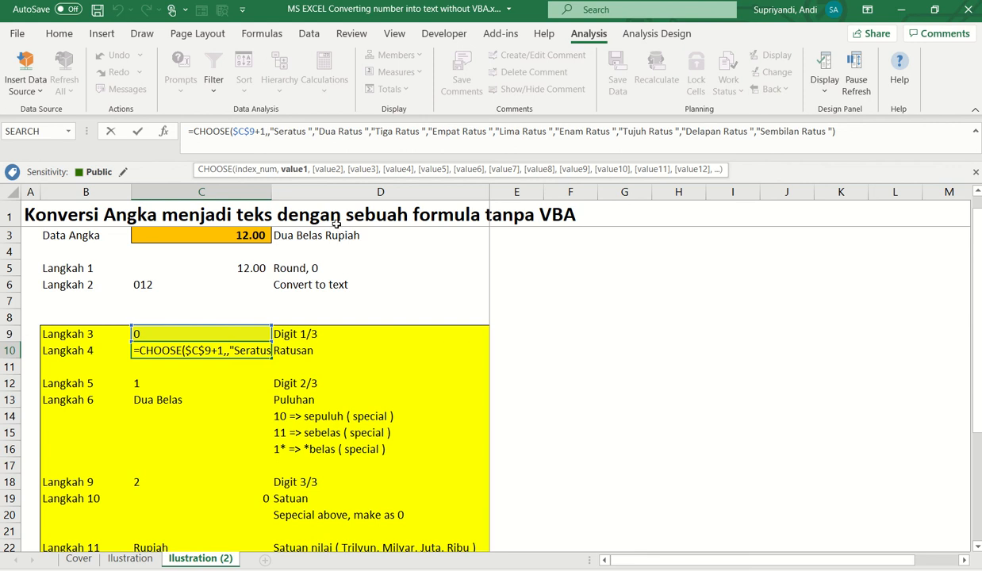
click(285, 131)
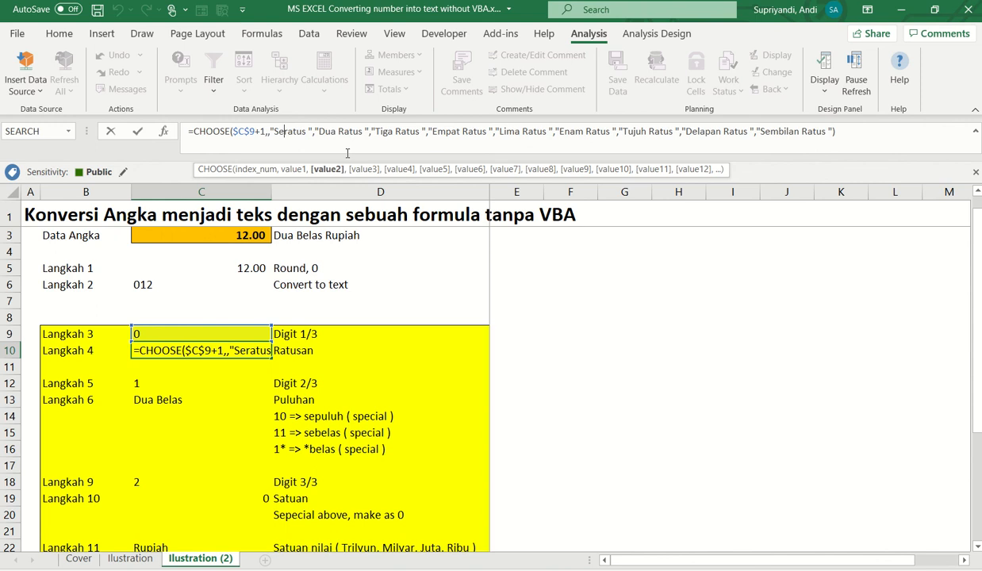
click(347, 132)
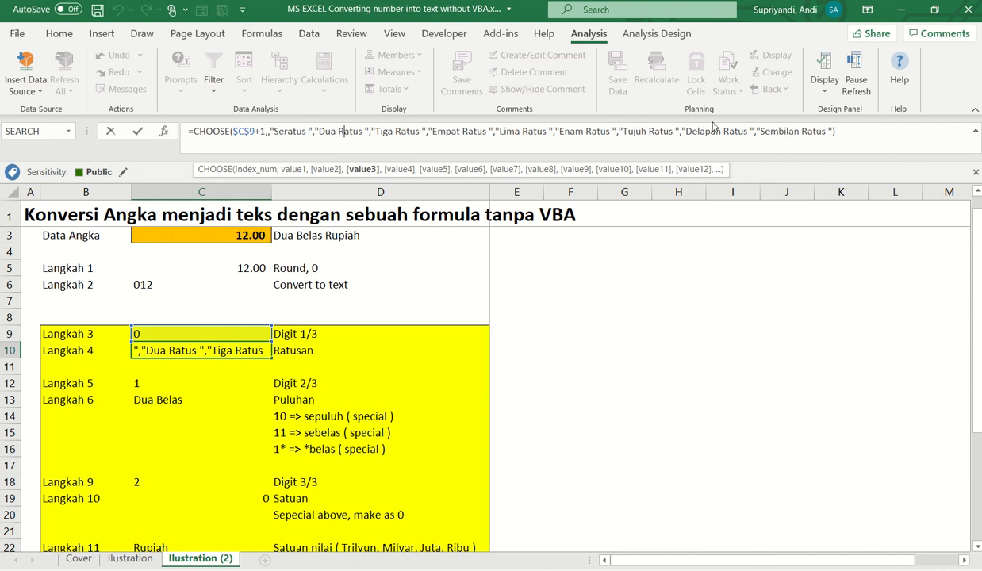
click(731, 339)
click(235, 347)
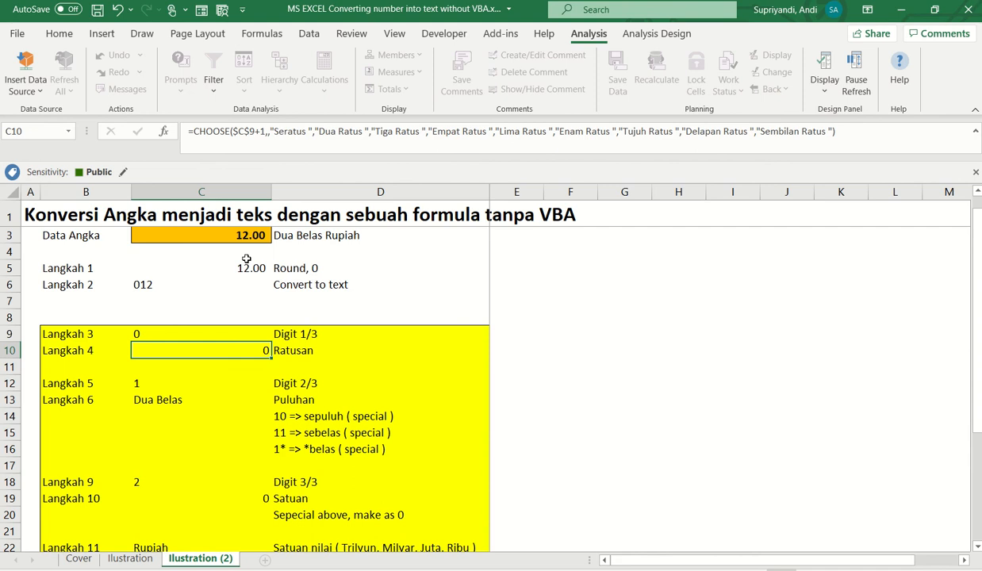
- Set the Data Angka value in C3 to 312 and check the Langkah 4 hundreds cell C10
click(252, 236)
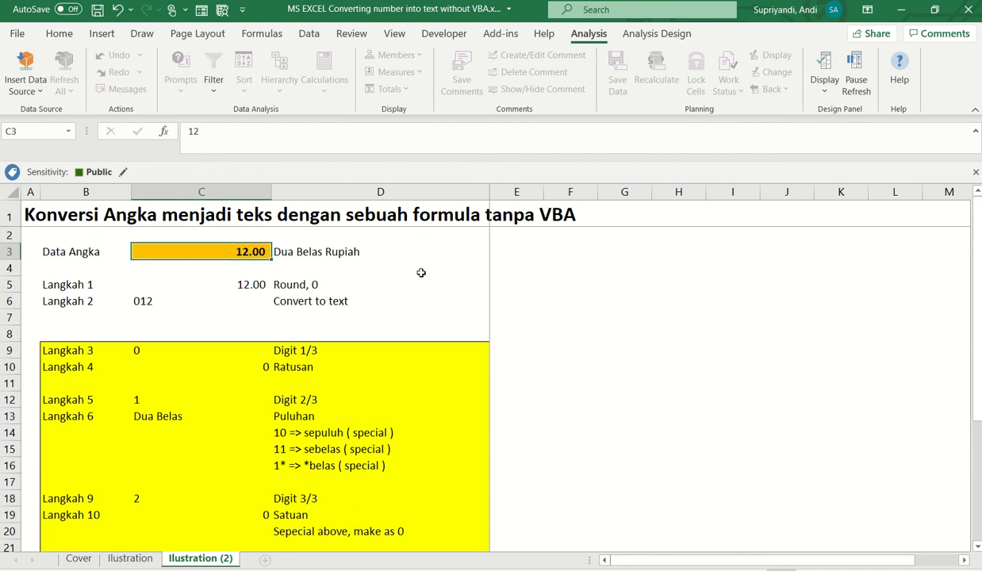
text(300)
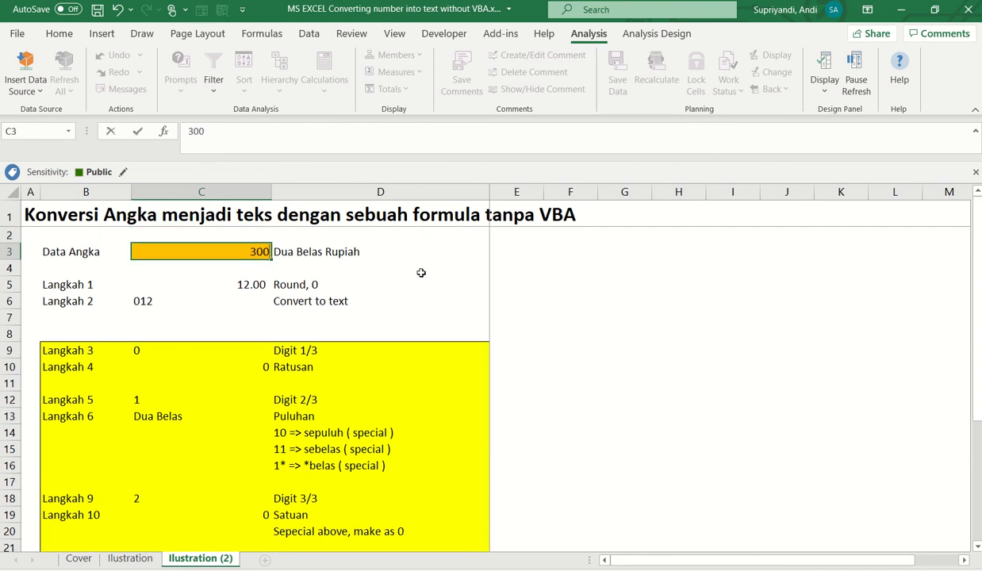
key(BackSpace)
text(1)
key(BackSpace)
key(BackSpace)
key(BackSpace)
text(312)
key(Return)
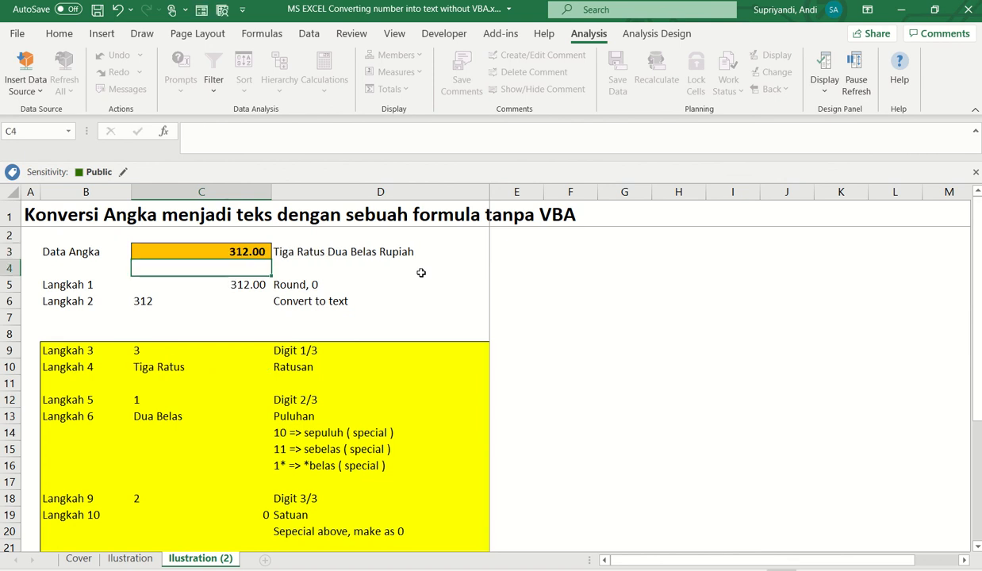
key(Down)
key(Down)
key(Down)
key(Down)
key(Down)
key(Down)
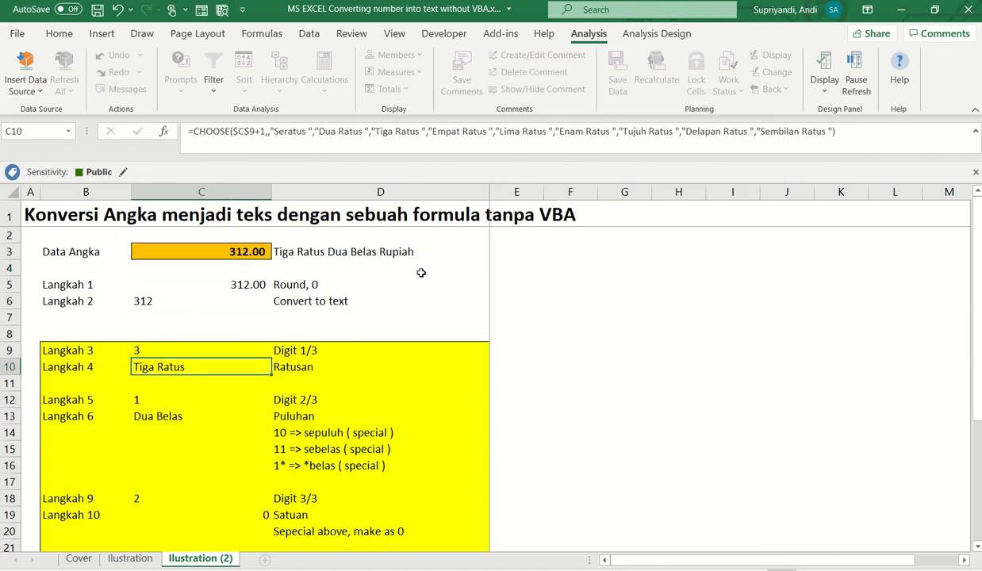
- Replace the first digit of the Data Angka value in C3 to make it 112, and recheck the Langkah 4 cell C10
key(Up)
key(Up)
key(Up)
key(Up)
key(Up)
key(Up)
key(Up)
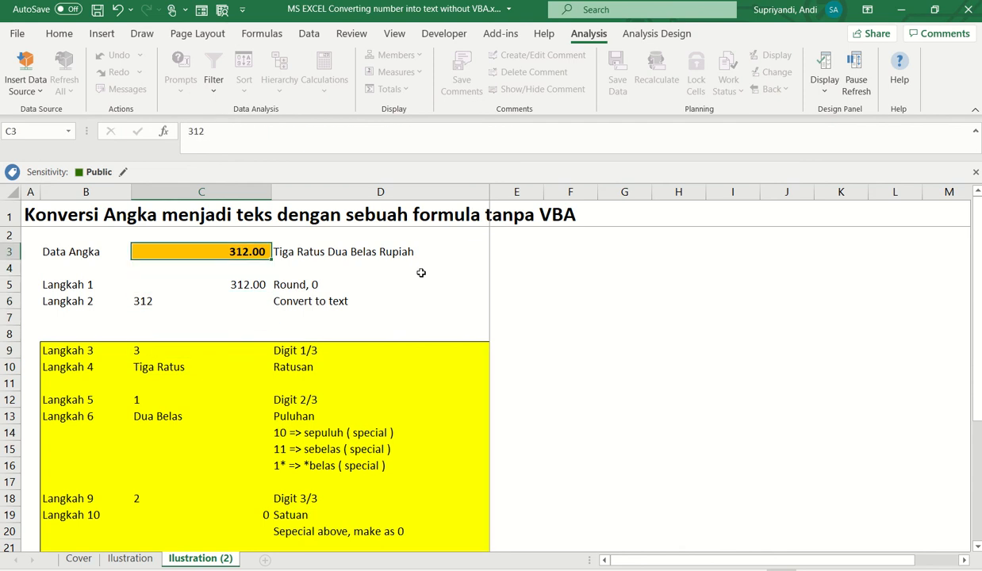
key(F2)
key(Home)
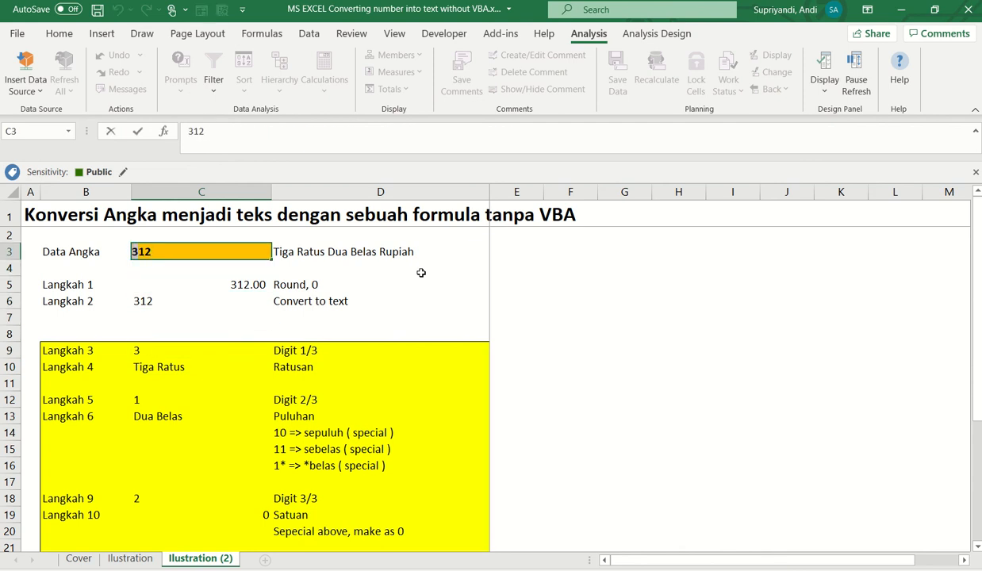
text(1)
key(Return)
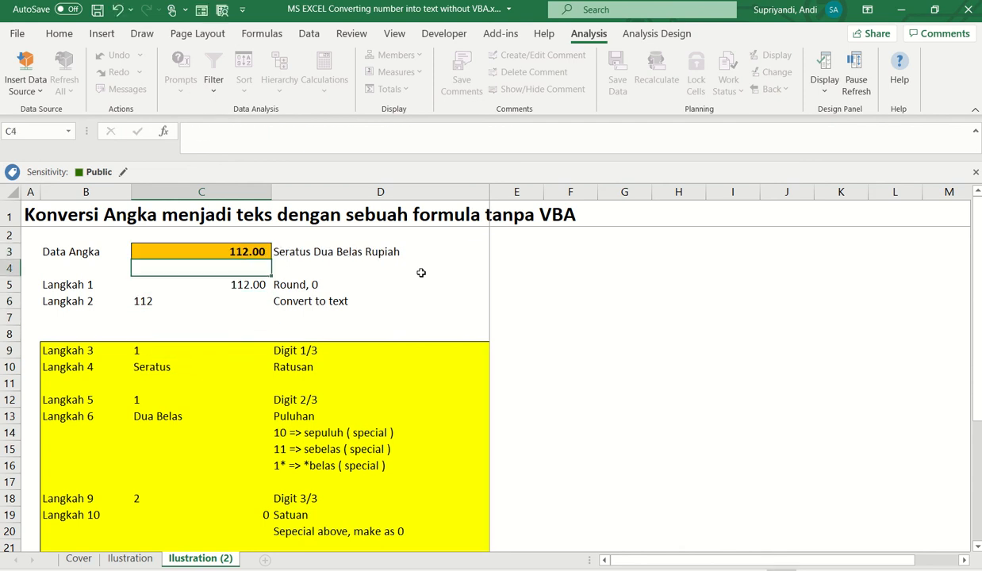
key(Down)
key(Down)
key(Down)
key(Down)
key(Down)
key(Down)
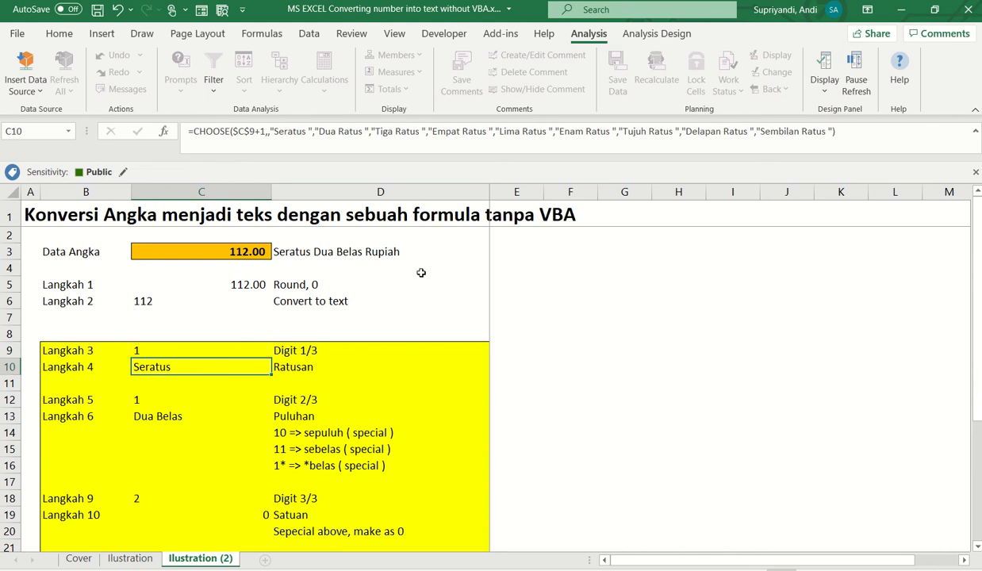
- Inspect the $C$9+1 index and the empty first value in the C10 CHOOSE formula, keeping the formula as it is
click(268, 131)
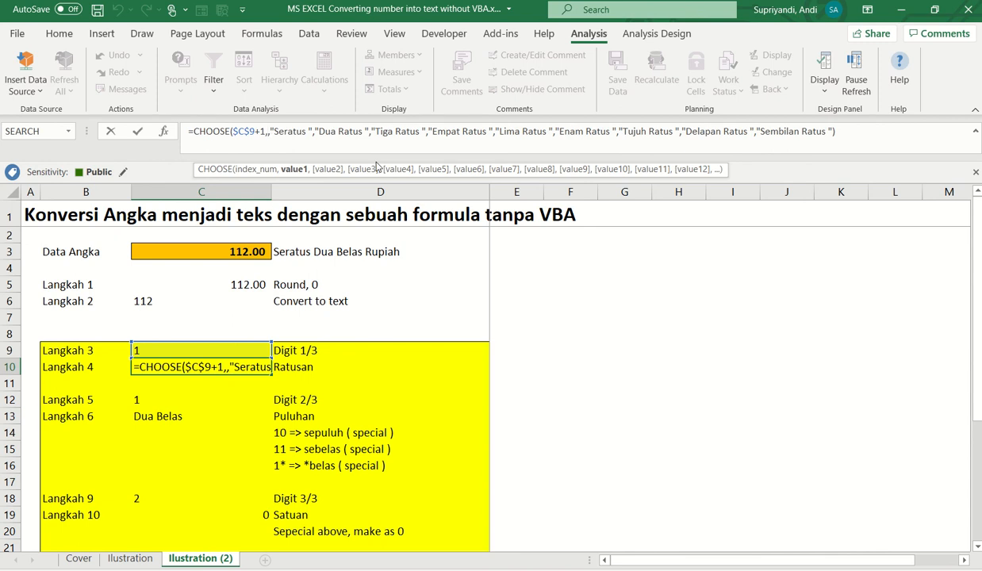
key(Left)
key(Left)
key(Left)
key(Left)
key(Left)
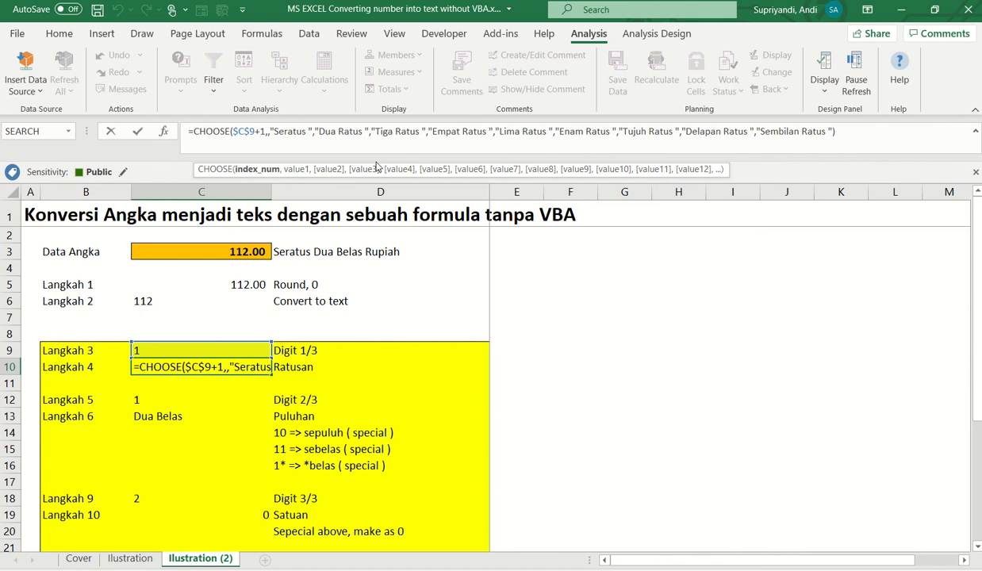
key(Right)
key(Right)
key(Left)
key(Left)
key(Return)
key(Up)
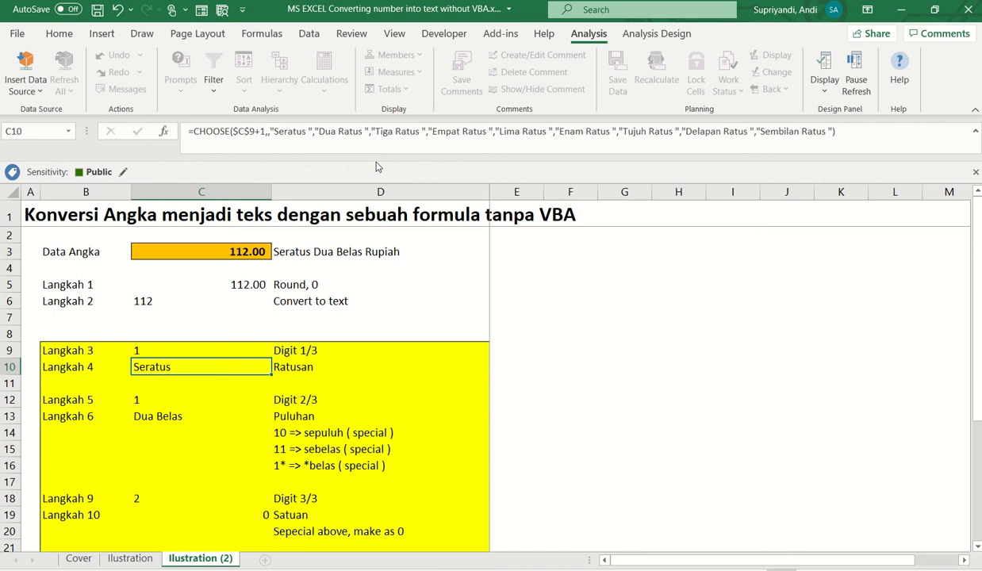
- Inspect the Langkah 5 formula =MID($C$6,2,1) in C12 and its reference to the Langkah 2 text
key(Down)
key(Down)
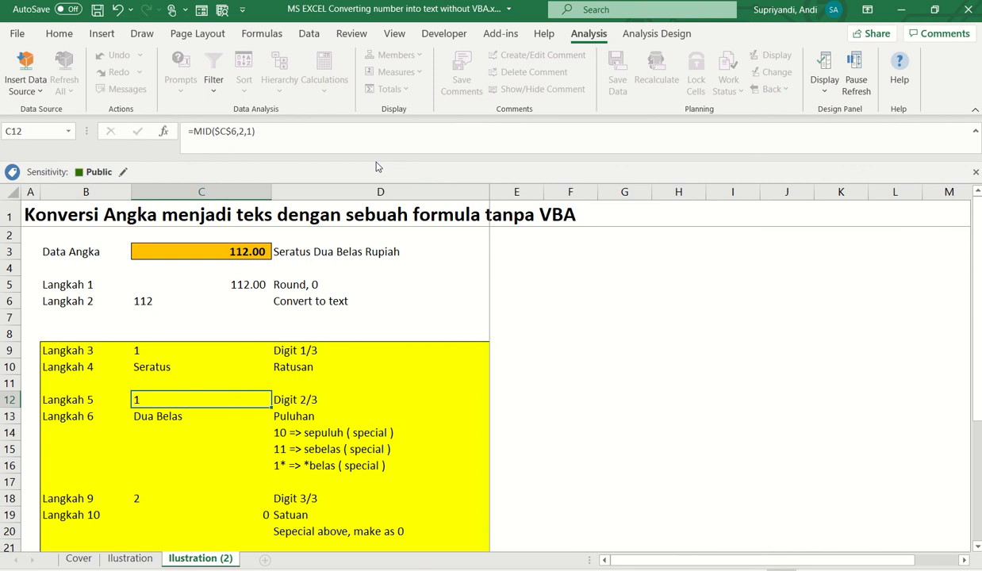
key(F2)
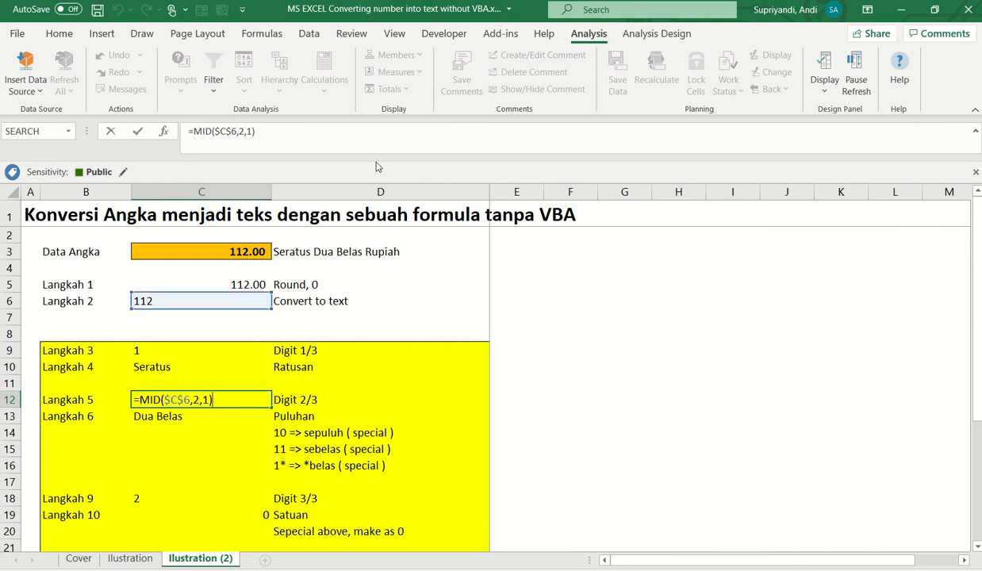
key(ctrl+Return)
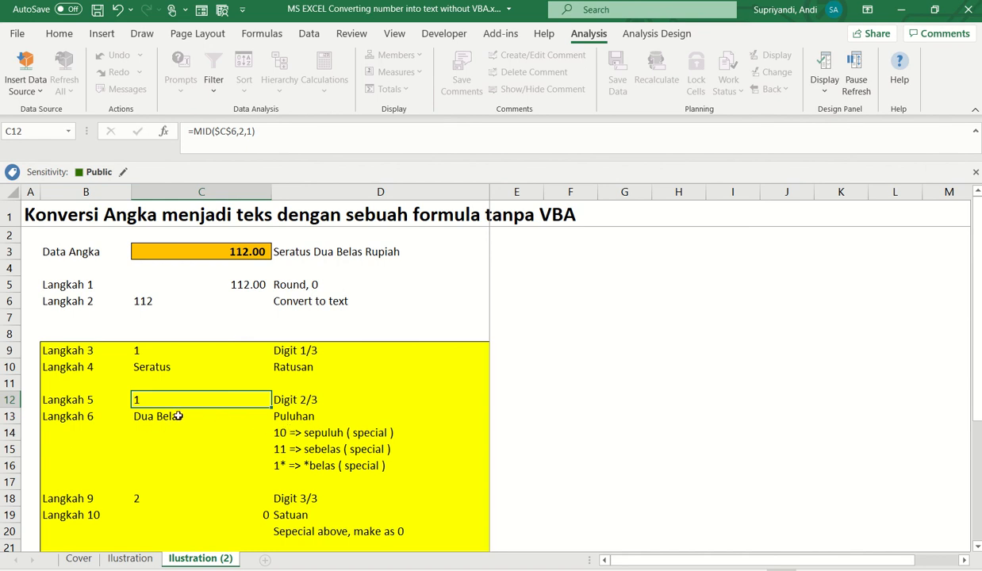
- Select the Langkah 6 formula in C13 and enlarge the formula bar until the whole nested IF formula is shown
click(150, 413)
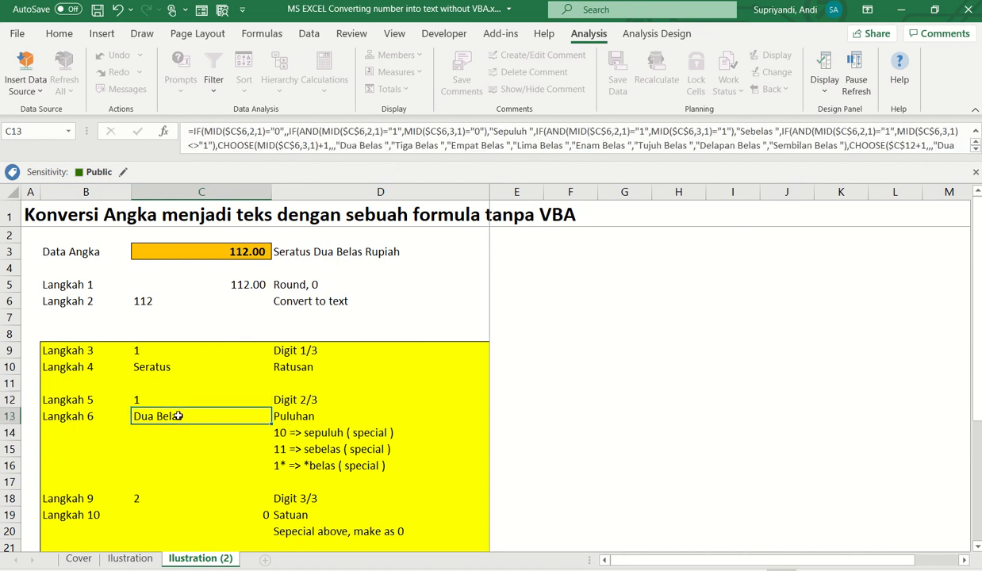
click(949, 151)
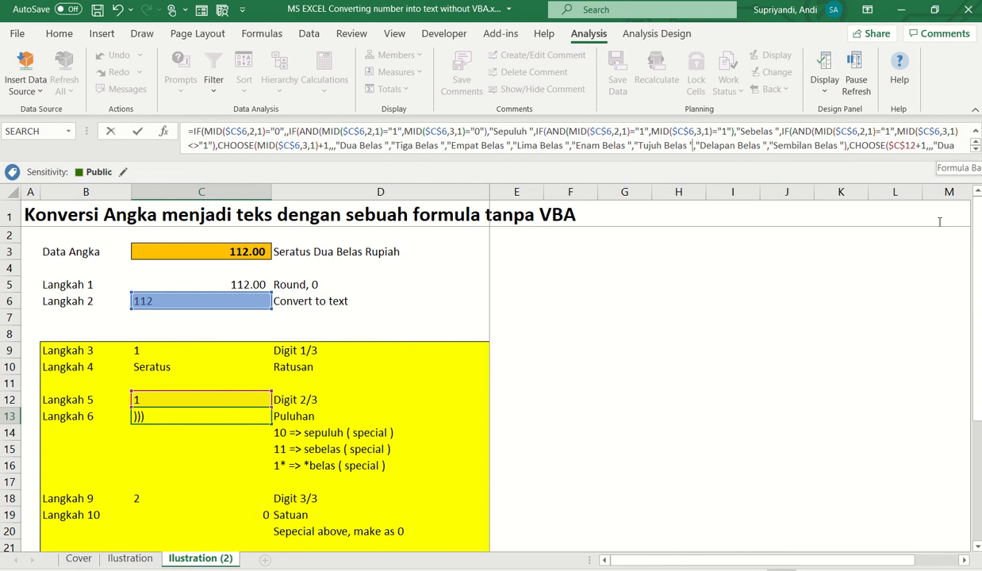
key(Escape)
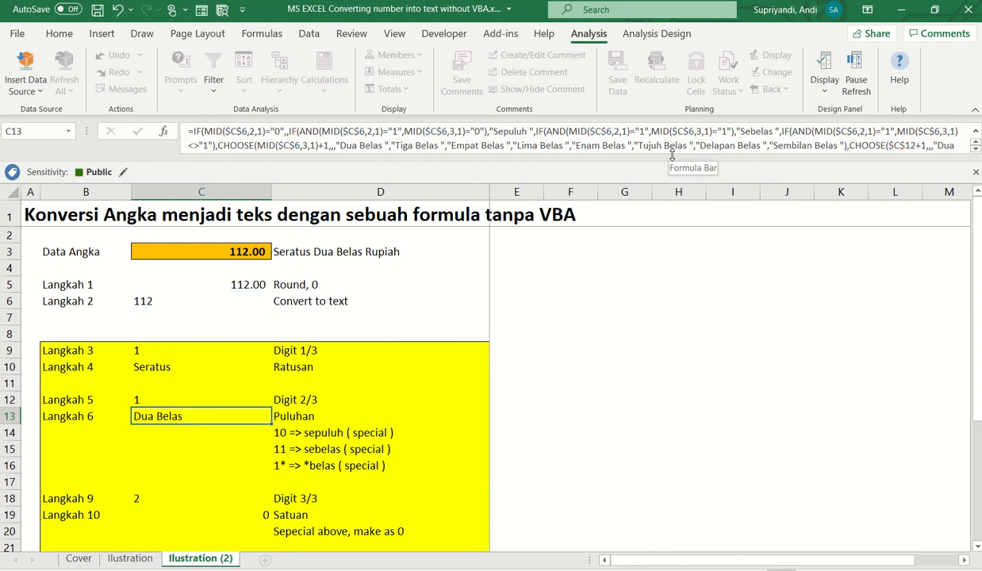
drag(670, 158, 646, 215)
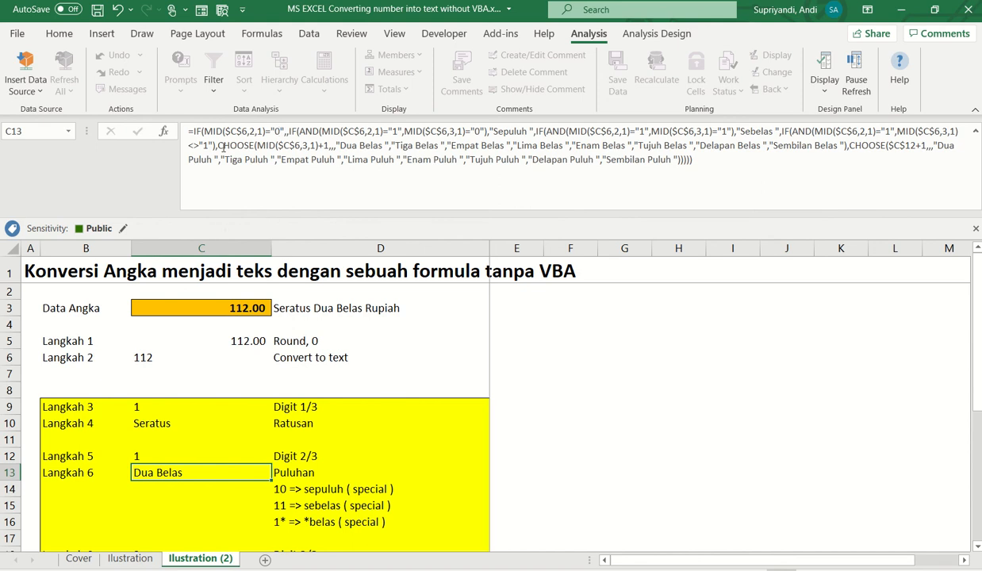
- Examine the Langkah 6 formula's test for a zero second digit and its AND condition returning "Sepuluh"
click(278, 130)
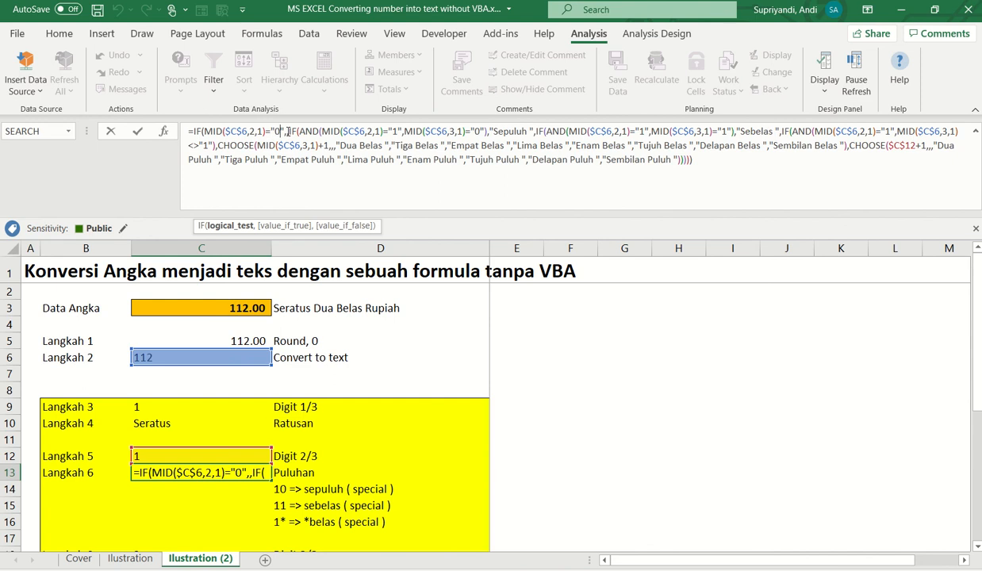
key(Right)
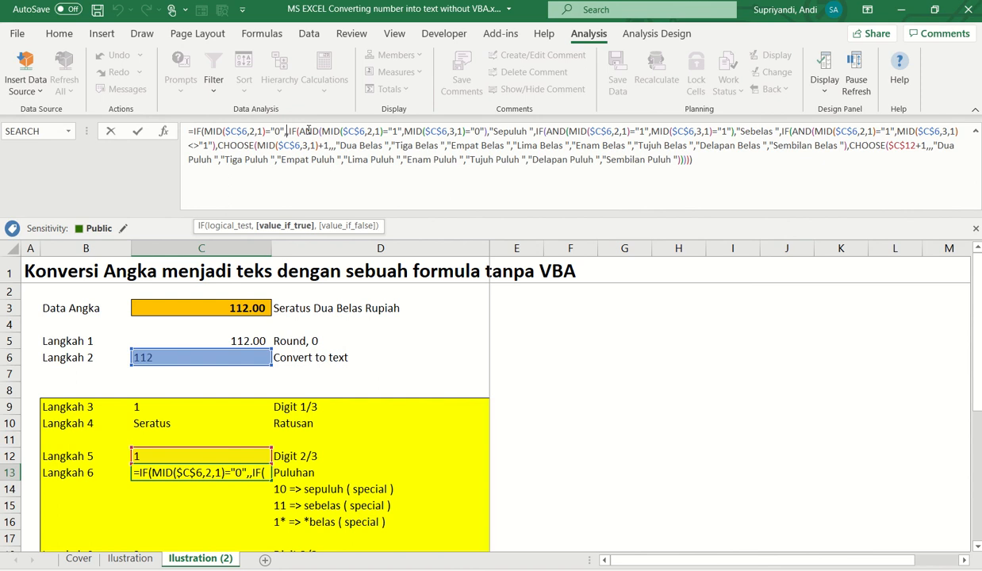
key(ctrl+Return)
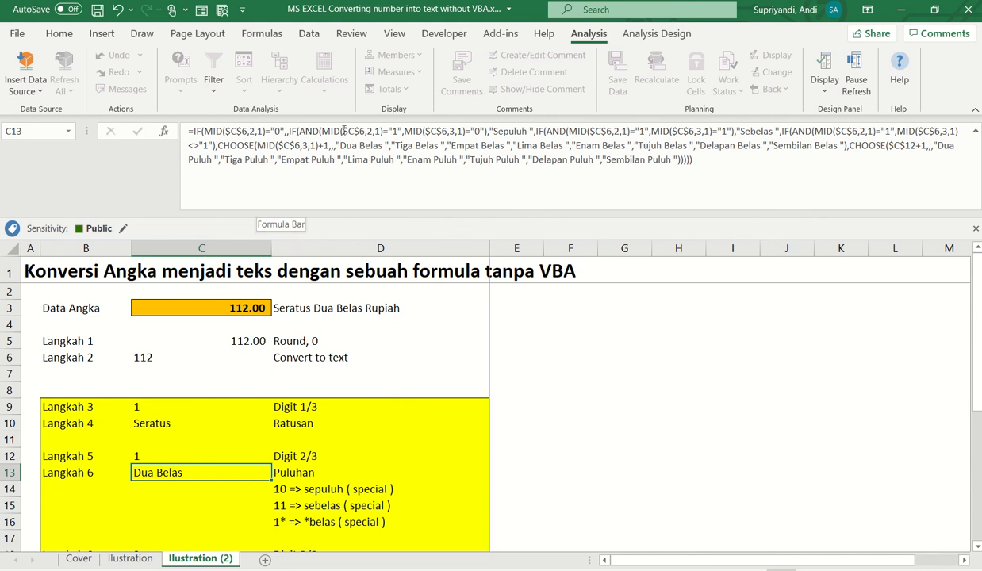
click(399, 131)
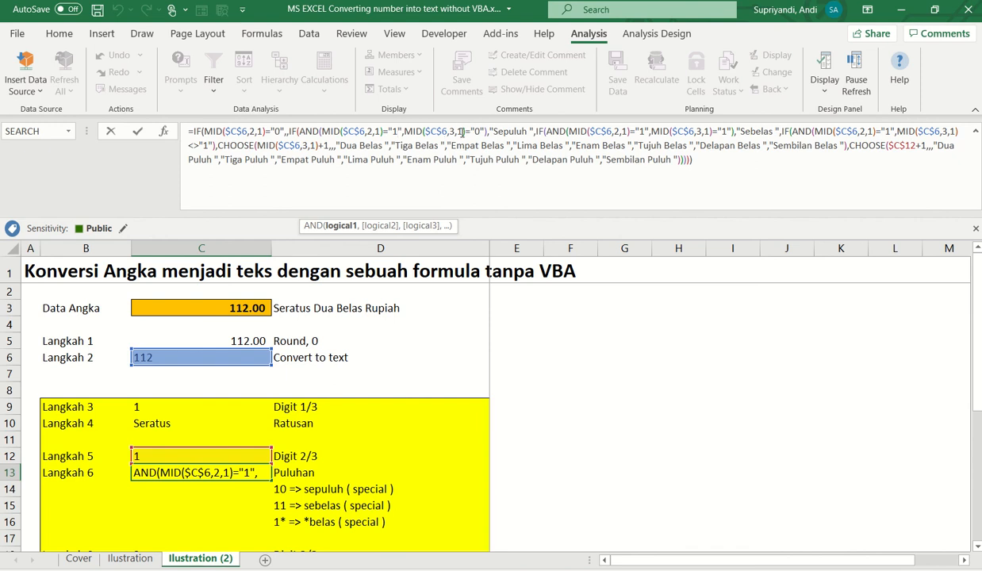
click(517, 132)
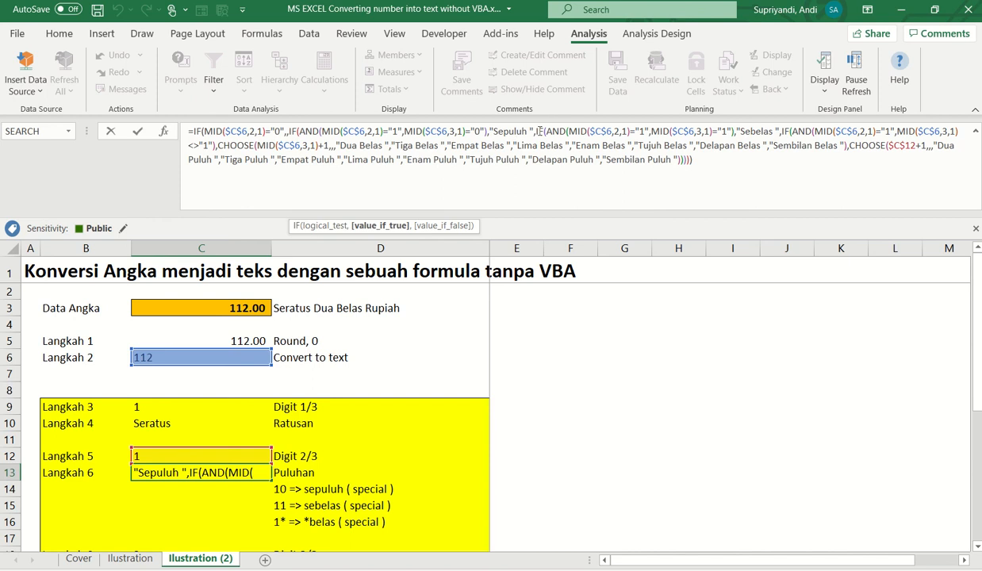
- Examine the nested IF in C13 that returns "Sebelas" when the second and third digits are both 1
click(619, 131)
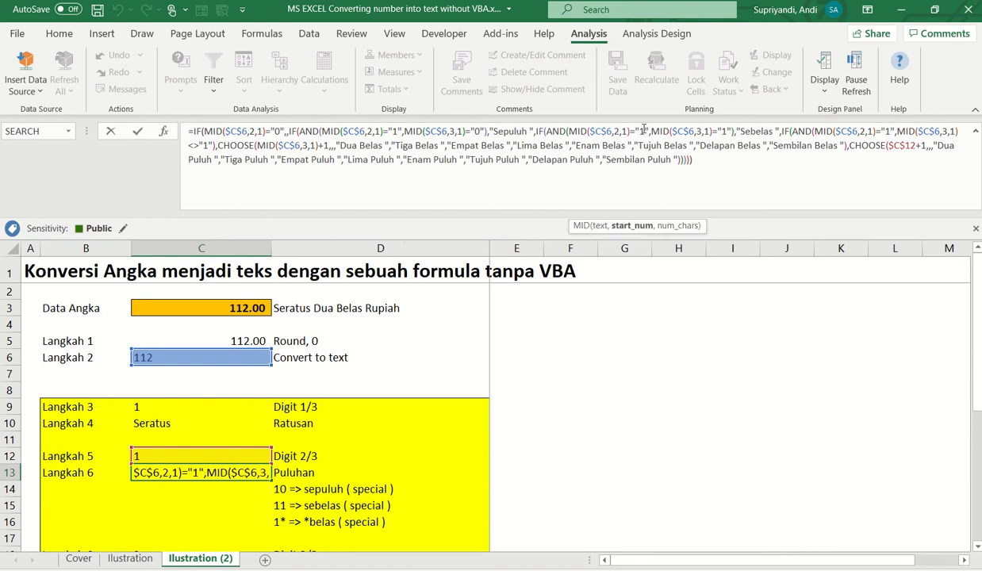
click(731, 131)
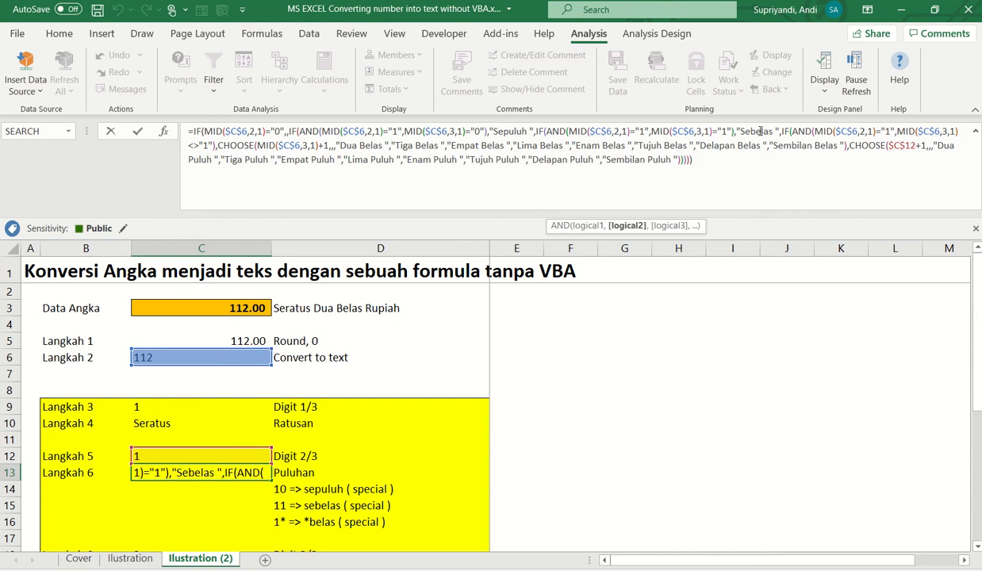
key(Right)
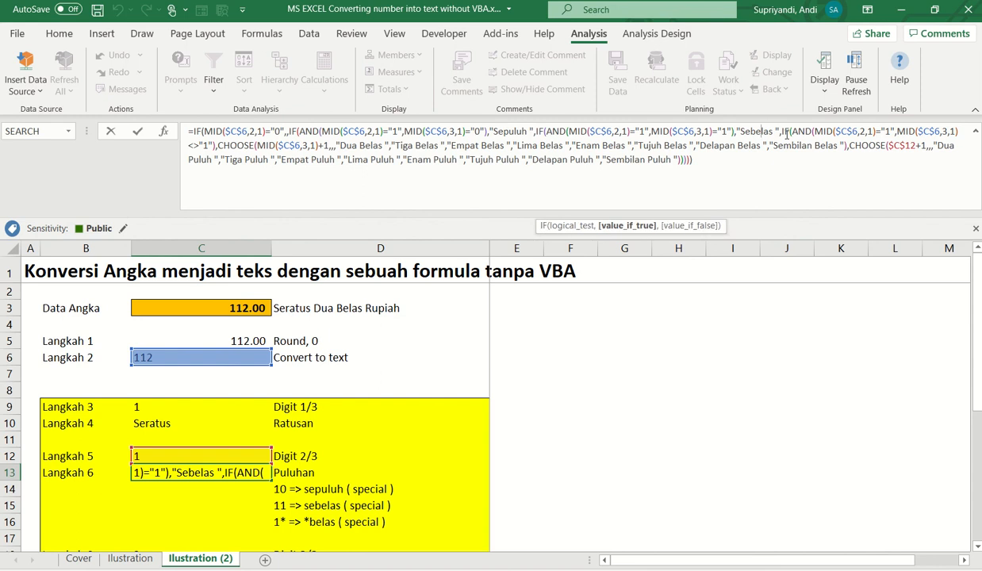
click(761, 131)
key(Right)
key(Right)
key(Right)
key(Right)
key(Right)
- Examine the "Belas" condition and the final CHOOSE($C$12+1) branch for tens in C13, then leave the formula unedited
click(865, 132)
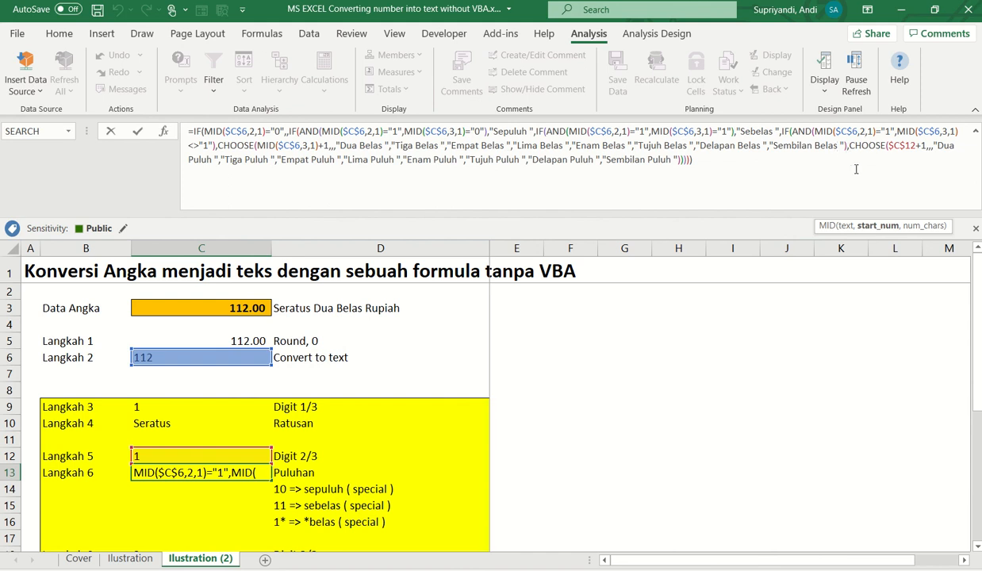
click(848, 146)
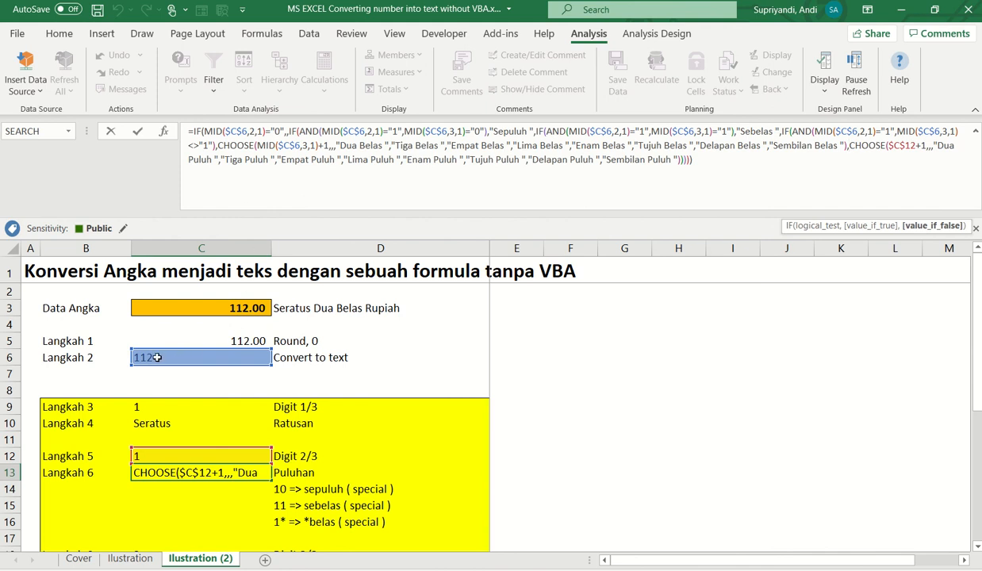
key(Escape)
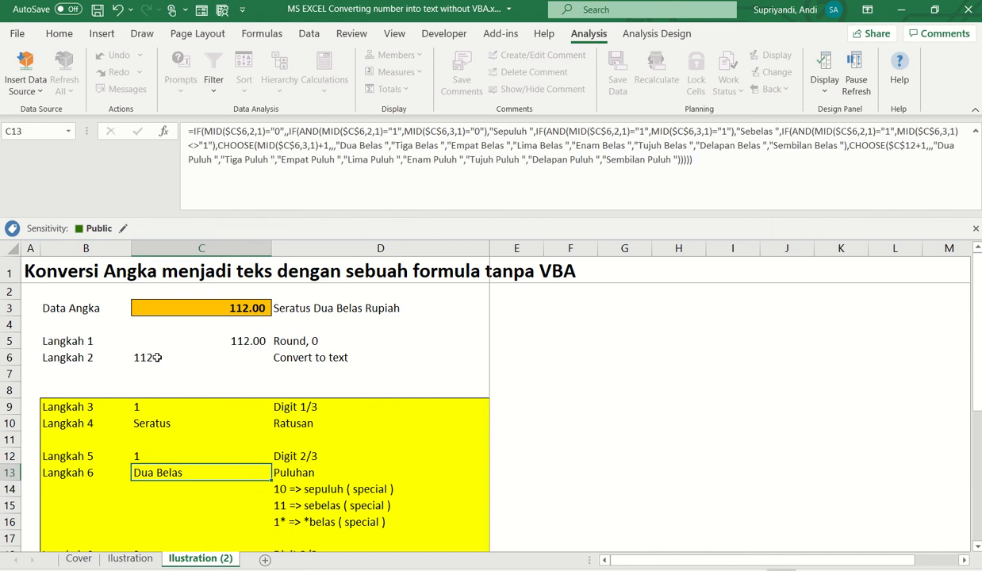
- Compare the digits of the test number in C3 with the Langkah 6 result and formula in C13
click(198, 306)
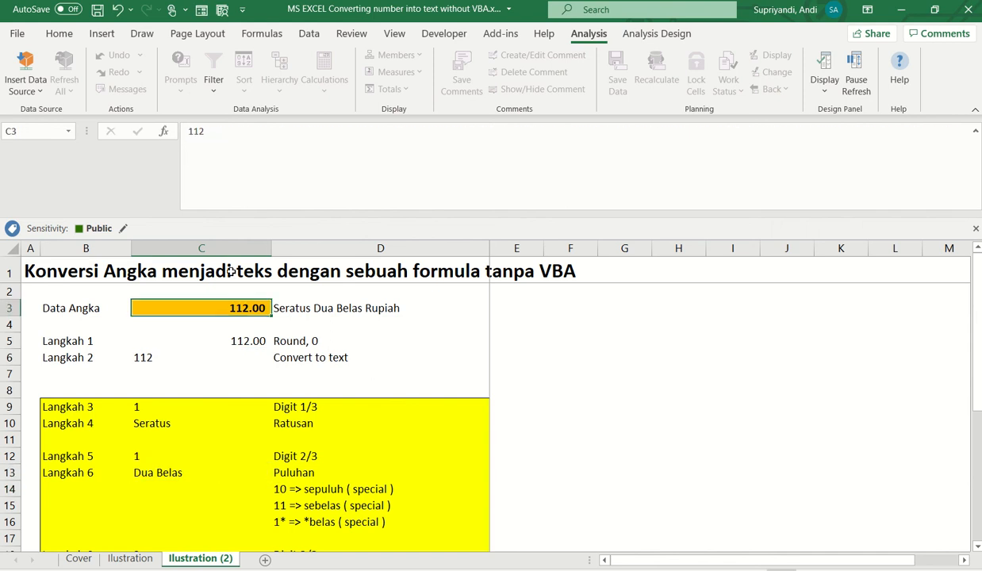
click(204, 131)
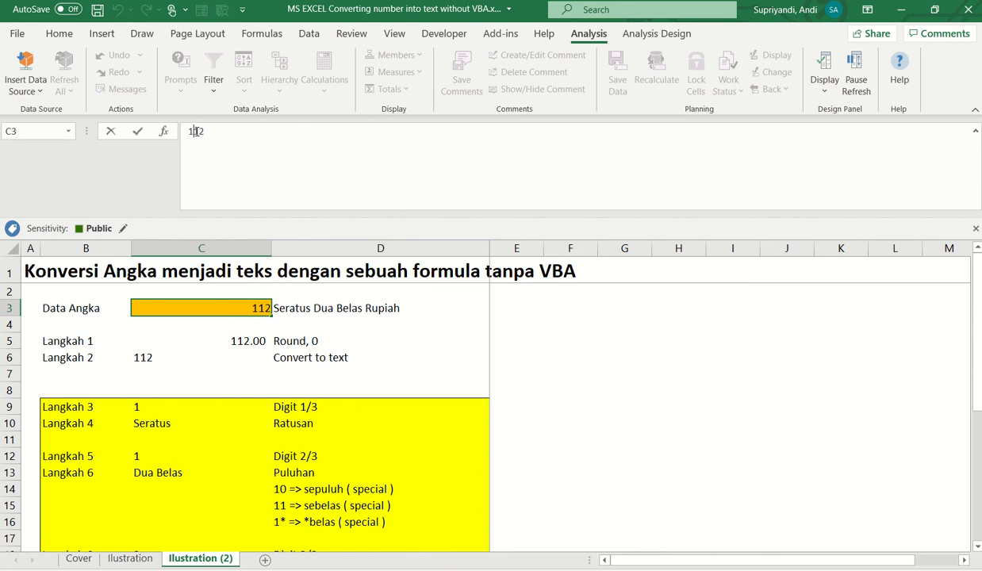
key(ctrl+Return)
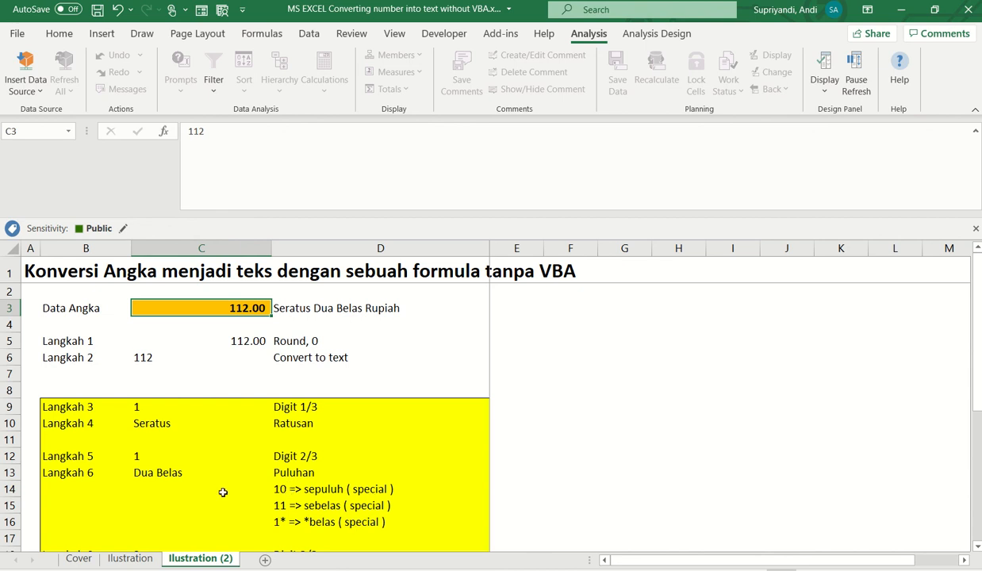
click(140, 472)
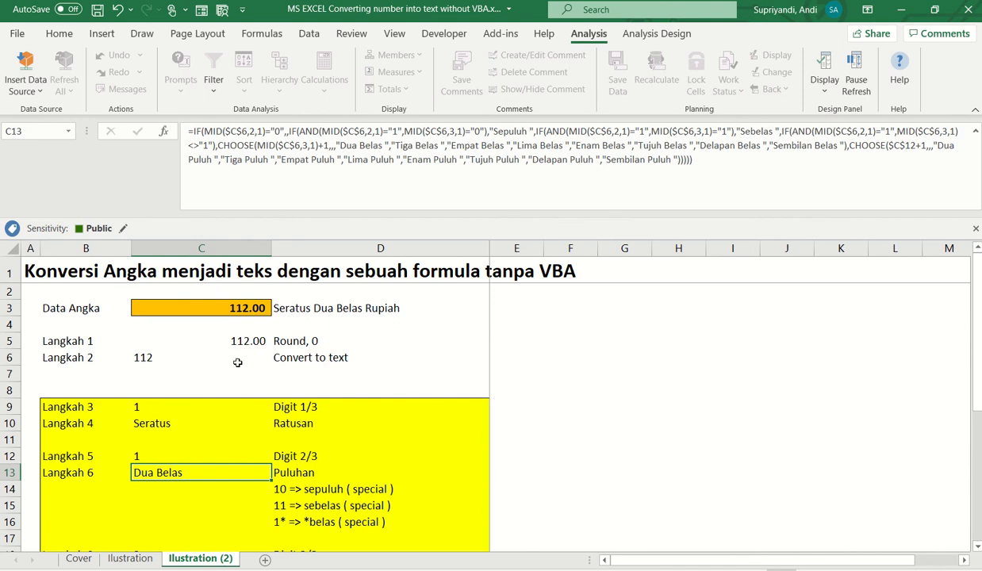
- Set the test number in C3 to 132 and review the Langkah 6 tens formula in C13
click(240, 301)
click(192, 131)
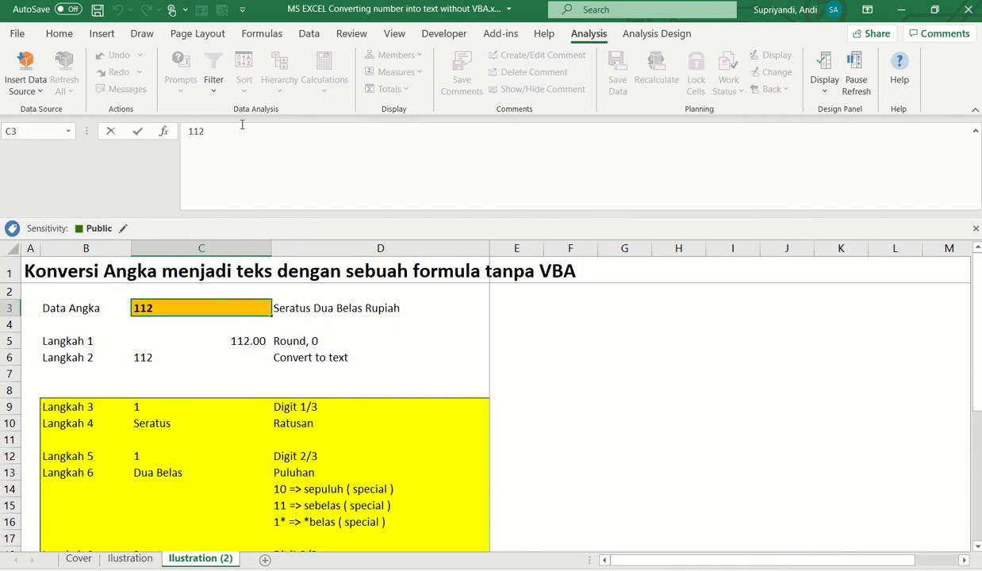
text(3)
key(Return)
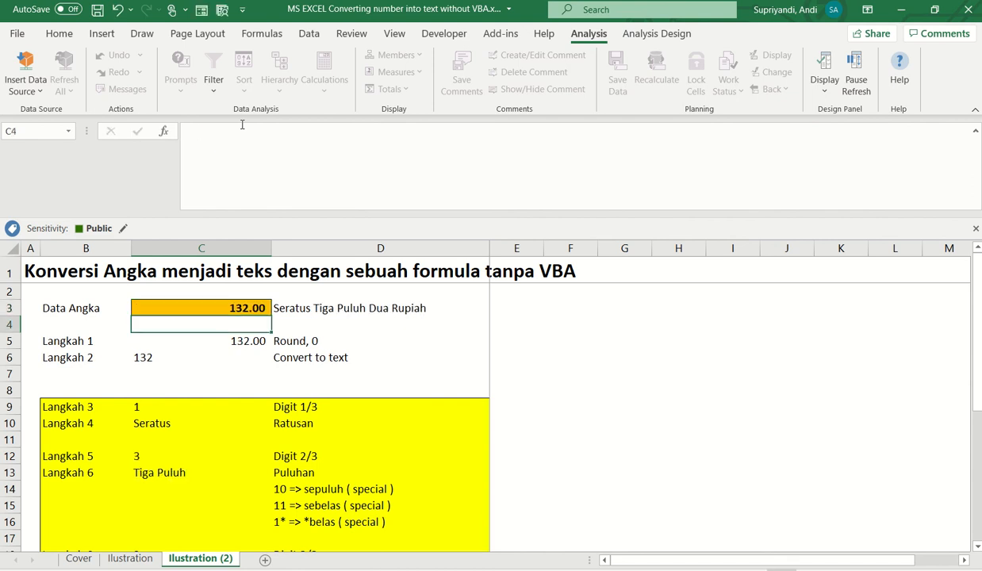
click(206, 474)
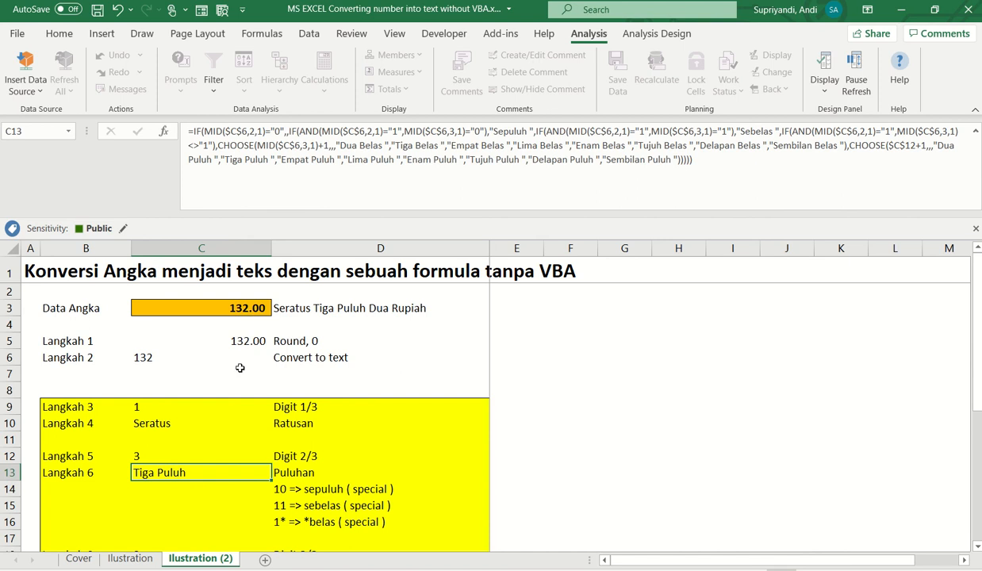
- Renumber the labels in B18 and B19 as Langkah 7 and Langkah 8
scroll(240, 367, down, 1)
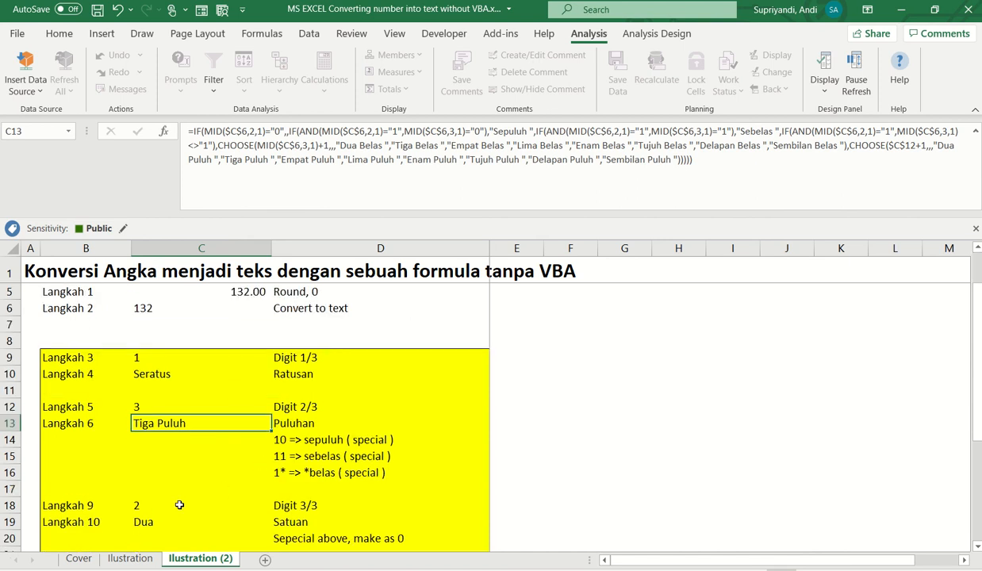
click(89, 502)
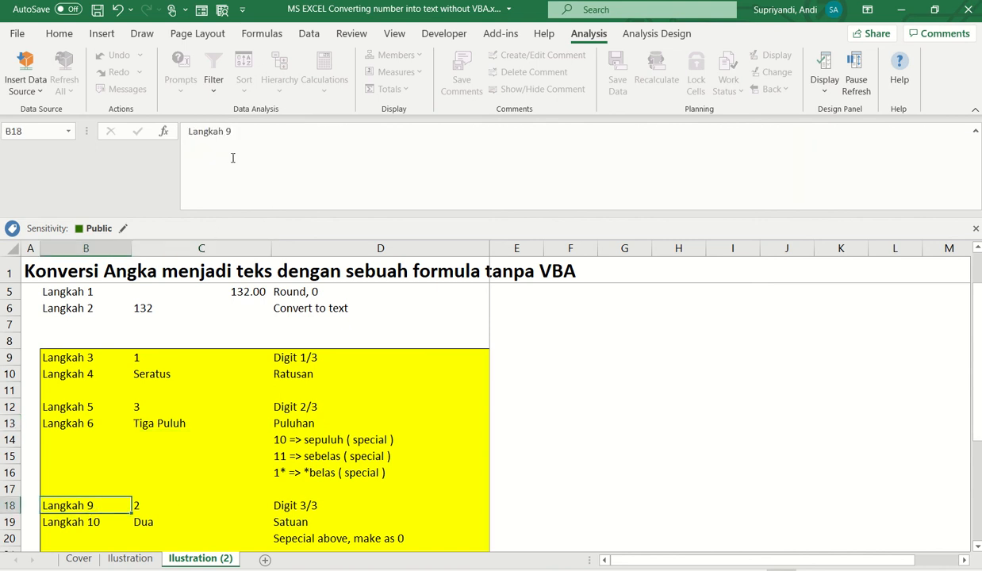
click(259, 131)
key(BackSpace)
text(7)
key(Return)
click(260, 131)
key(BackSpace)
key(BackSpace)
text(8)
key(Return)
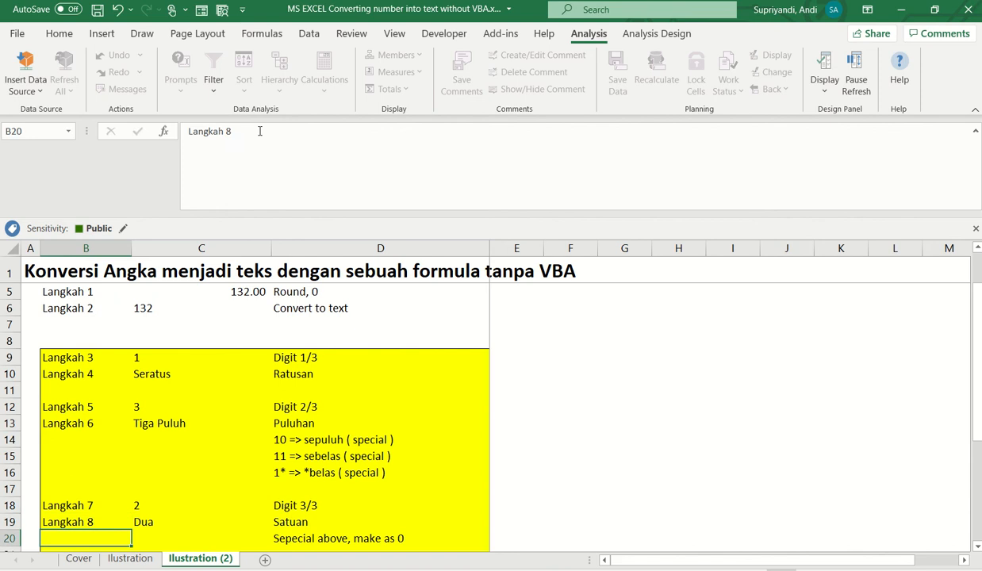
- Examine the Langkah 7 MID formula in C18 that extracts the third digit, leaving it unedited
key(Up)
key(Up)
key(Right)
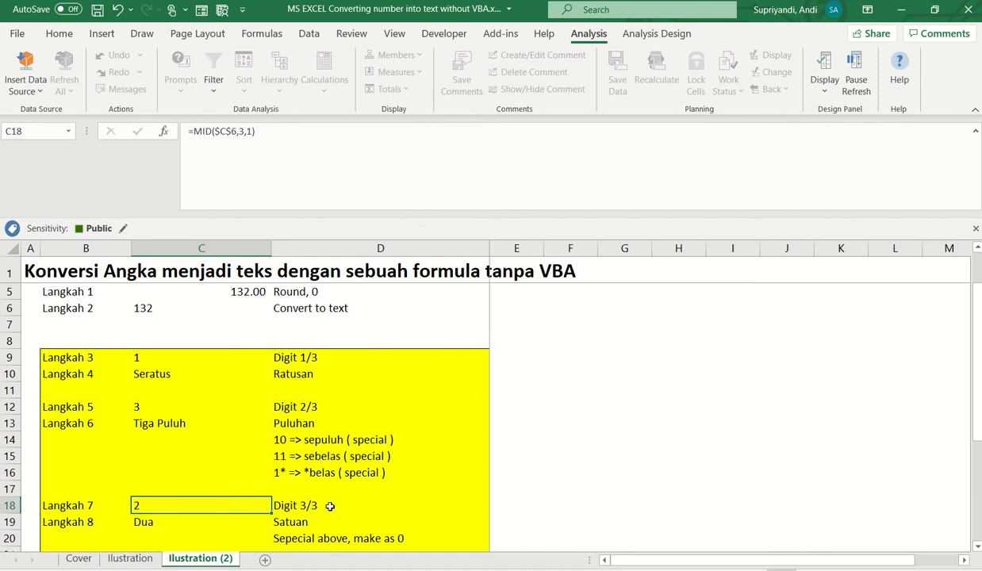
key(F2)
key(Escape)
- Compare the Langkah 8 formula in C19 with the "Belas" options in the CHOOSE list of C13
click(169, 524)
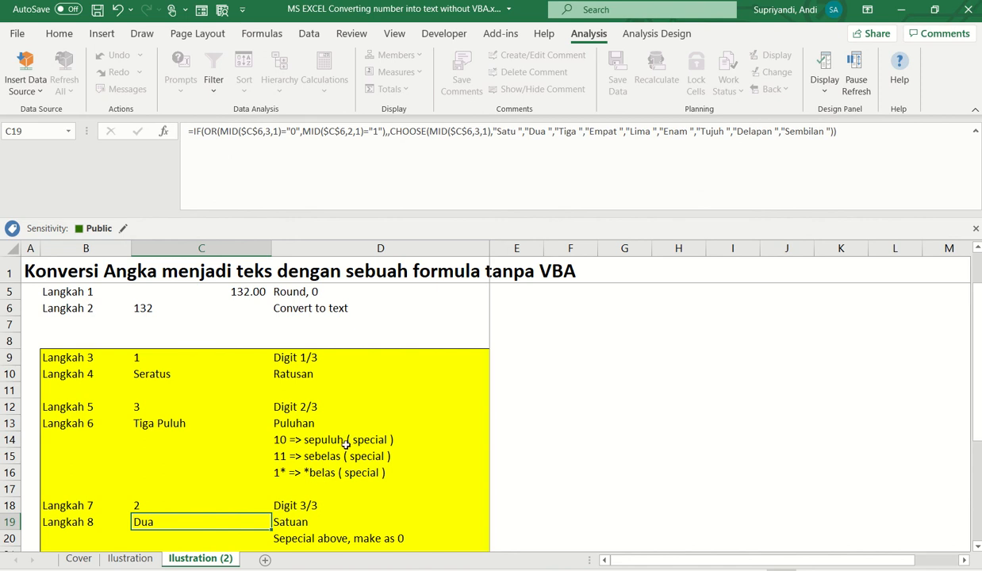
click(188, 425)
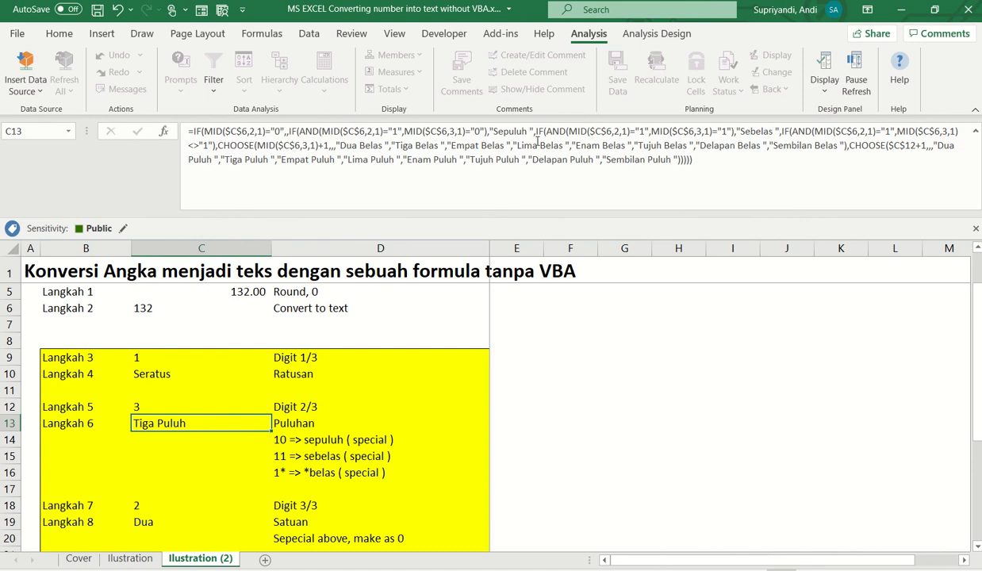
click(481, 146)
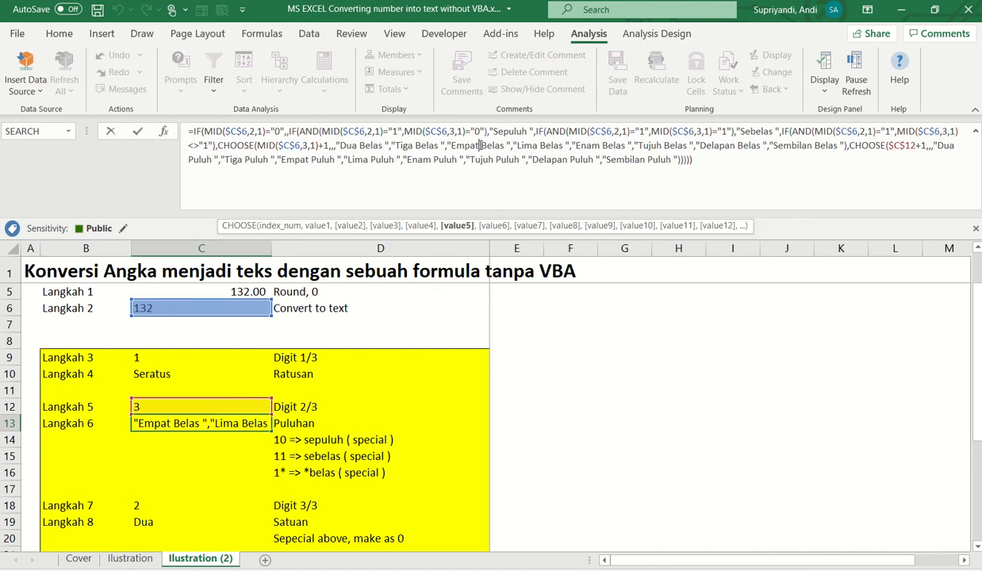
click(416, 146)
click(540, 146)
key(Escape)
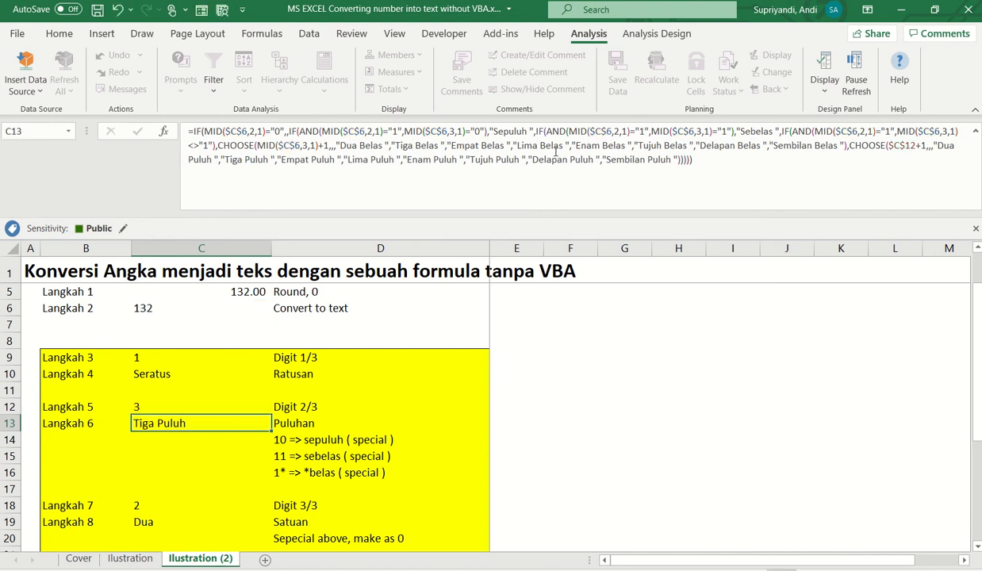
- Examine the OR test, the empty true result and the CHOOSE list of units in the Langkah 8 formula in C19
click(195, 528)
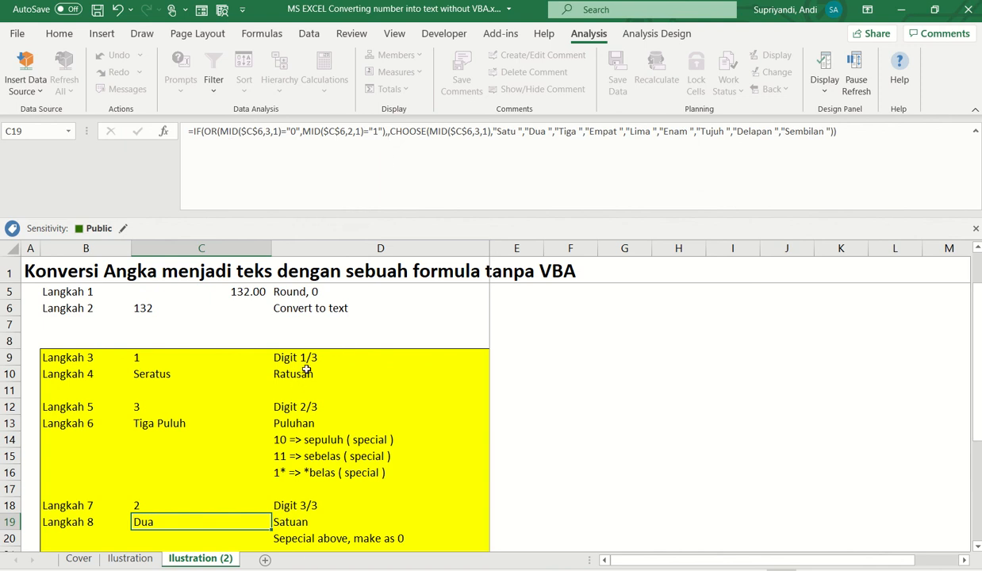
click(215, 128)
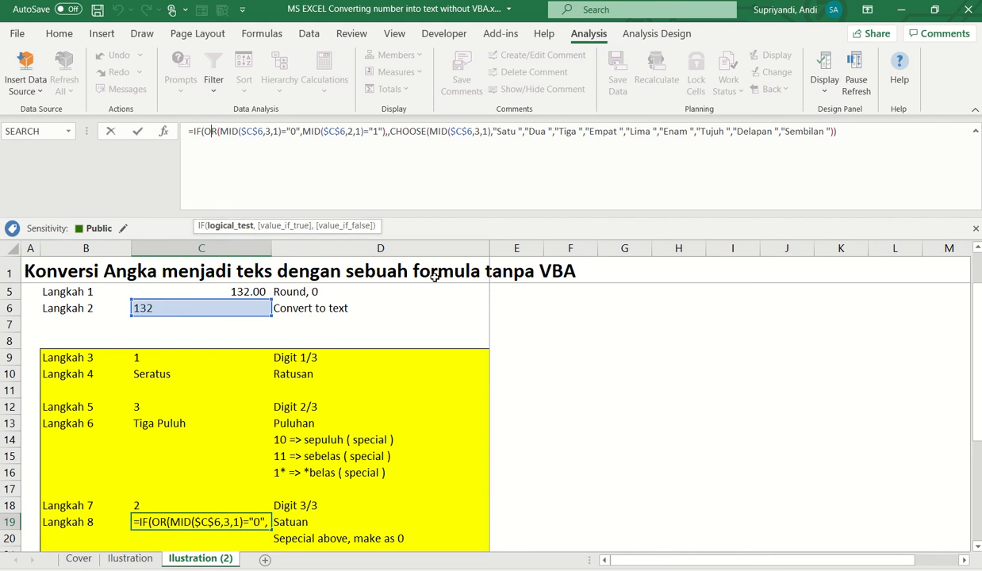
click(266, 130)
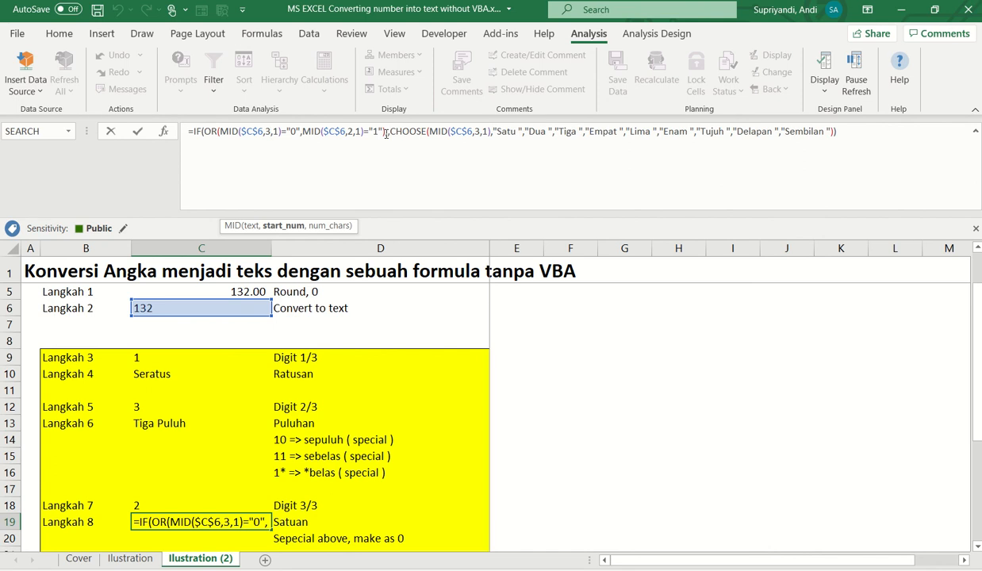
click(386, 131)
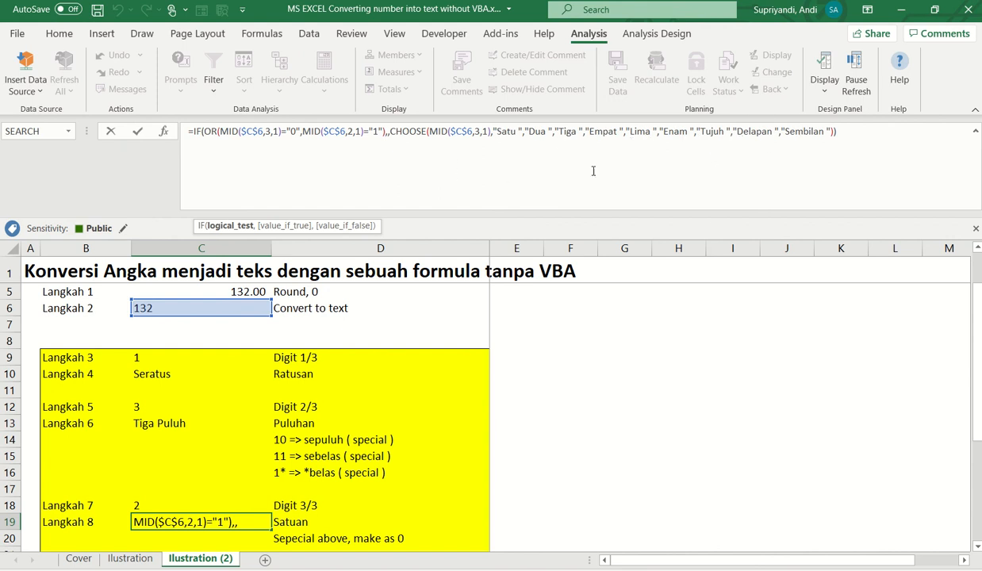
click(491, 131)
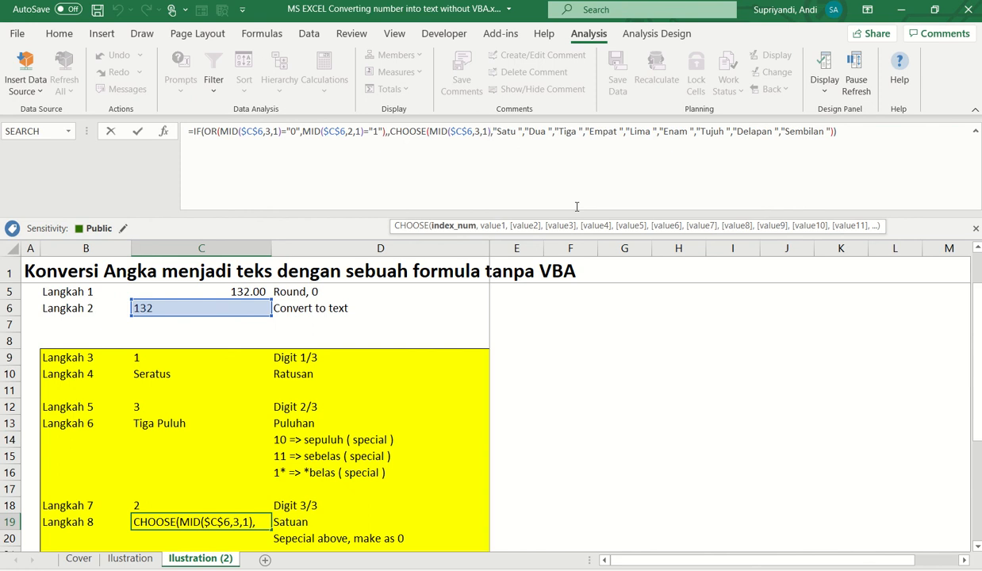
key(ctrl+Return)
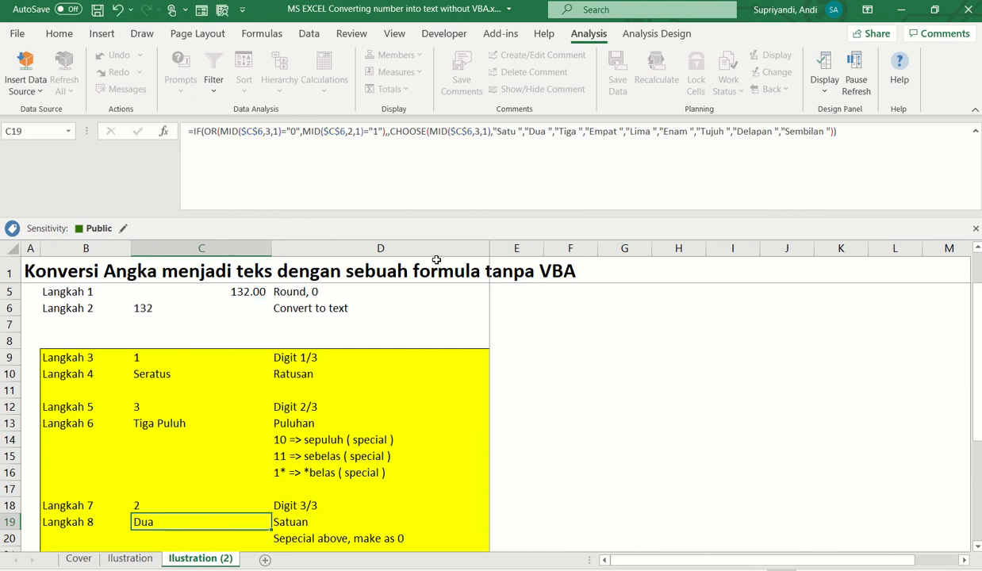
- Set the test number in C3 to 130 to try a zero as the third digit
click(237, 289)
scroll(211, 350, up, 1)
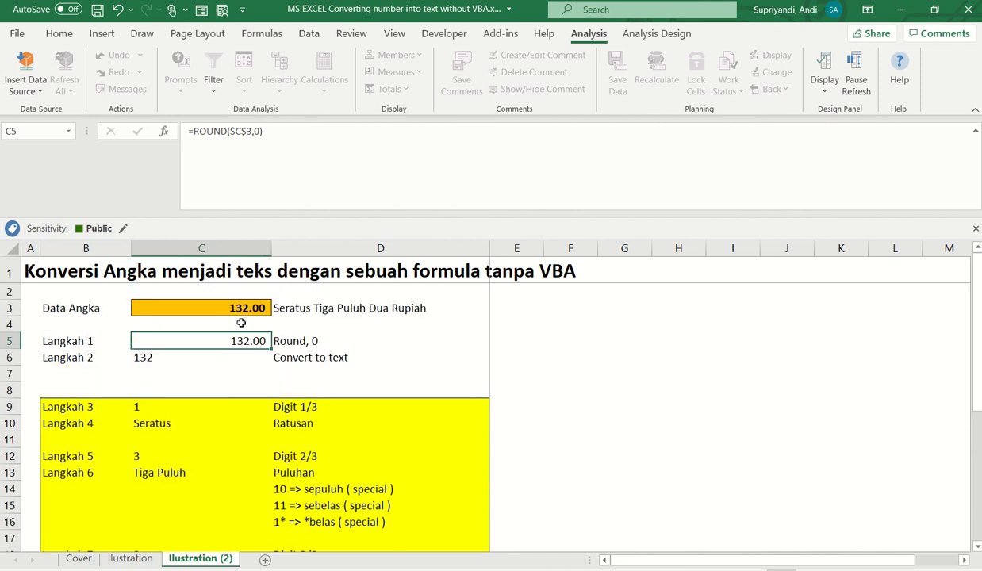
click(246, 303)
click(246, 138)
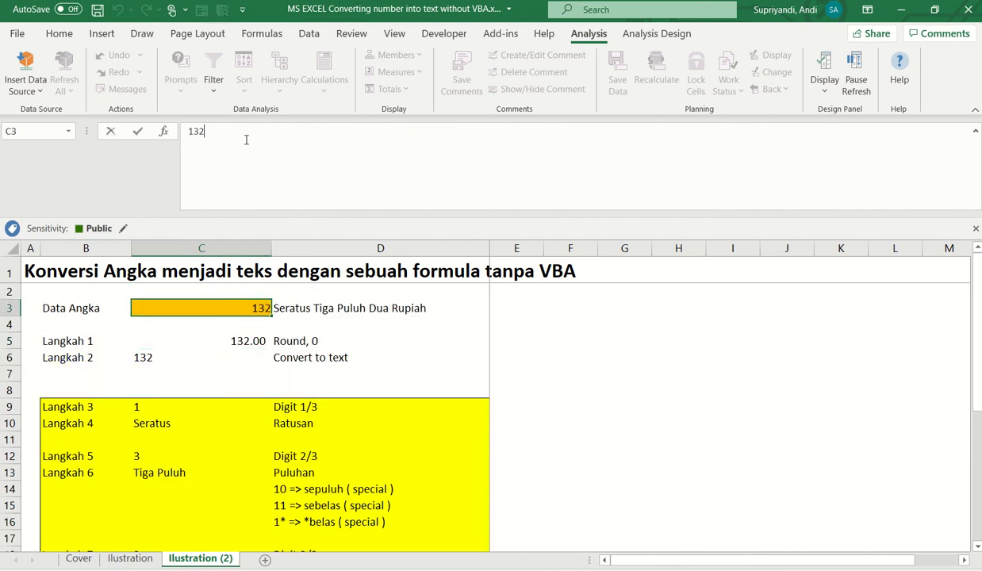
key(BackSpace)
text(0)
key(Return)
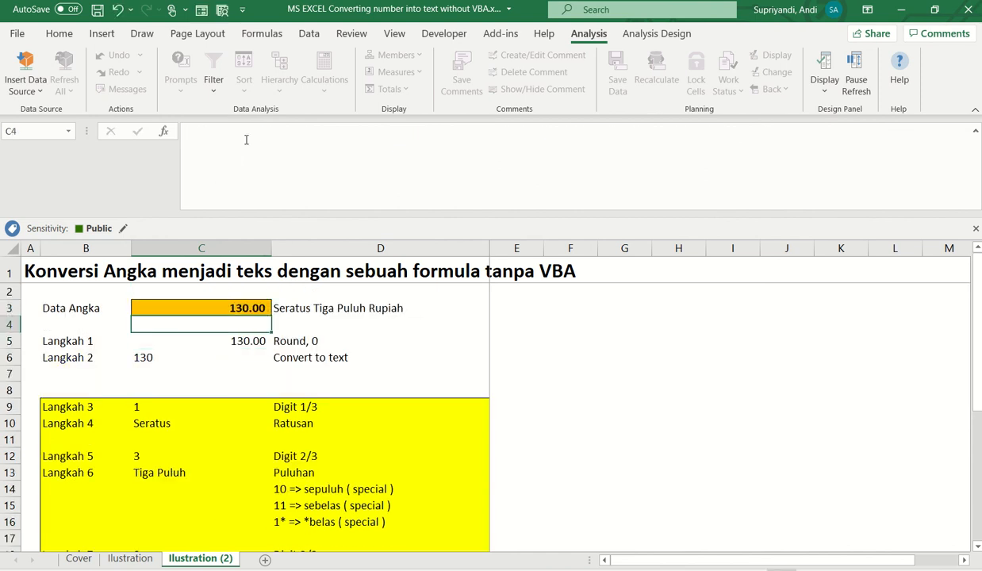
- Check the Langkah 7 and Langkah 8 results against the special cases listed under Puluhan
scroll(245, 325, down, 2)
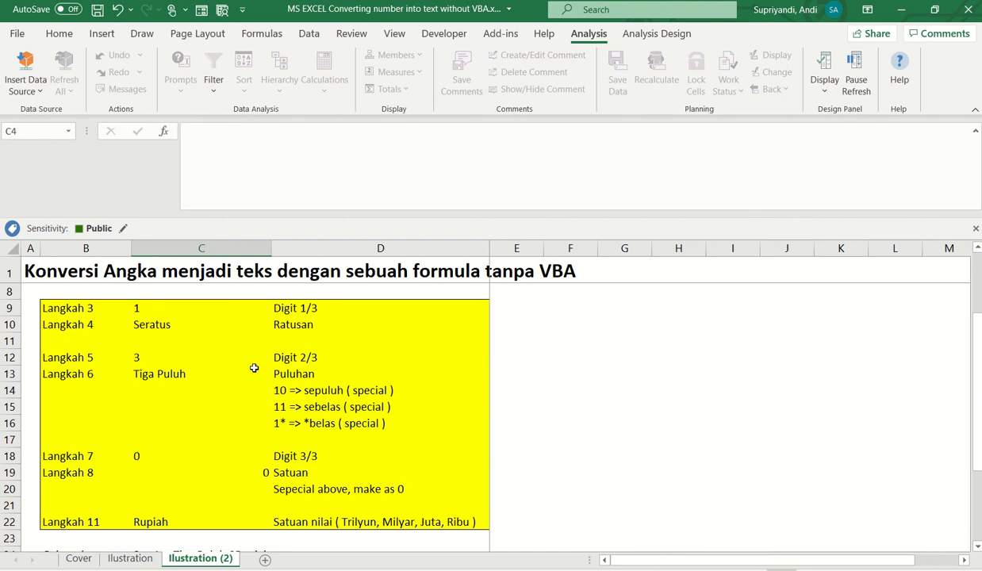
scroll(254, 368, up, 1)
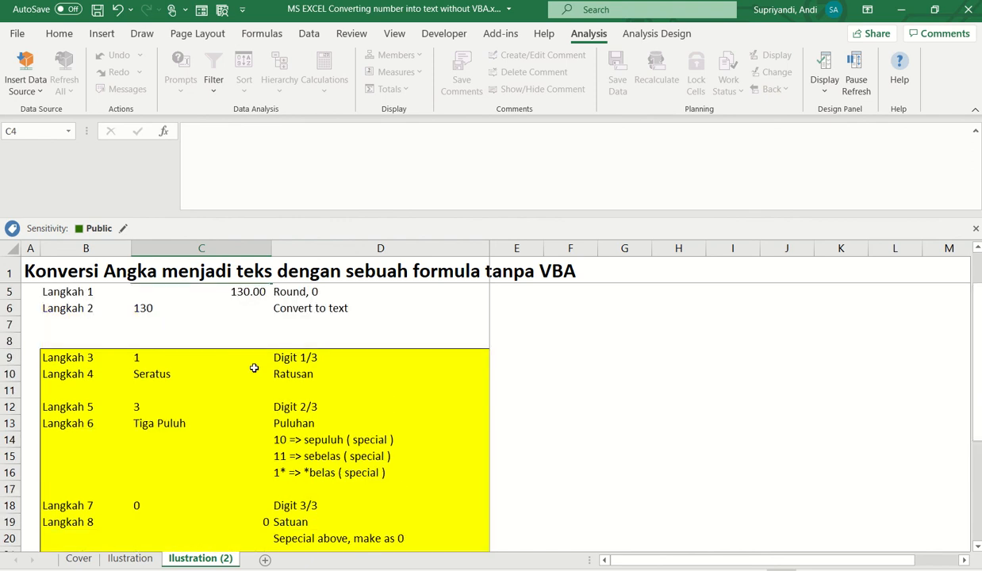
scroll(254, 368, down, 1)
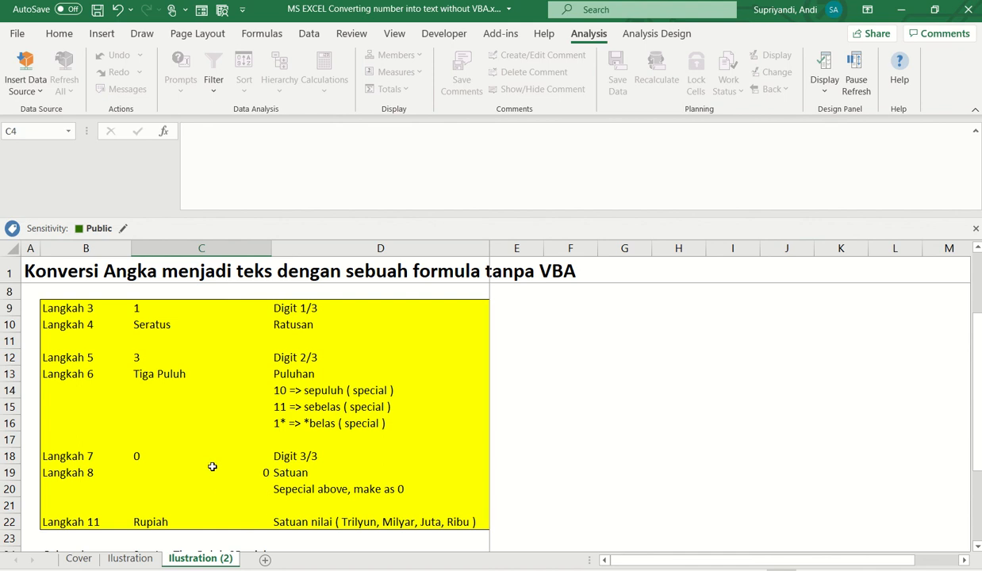
click(291, 370)
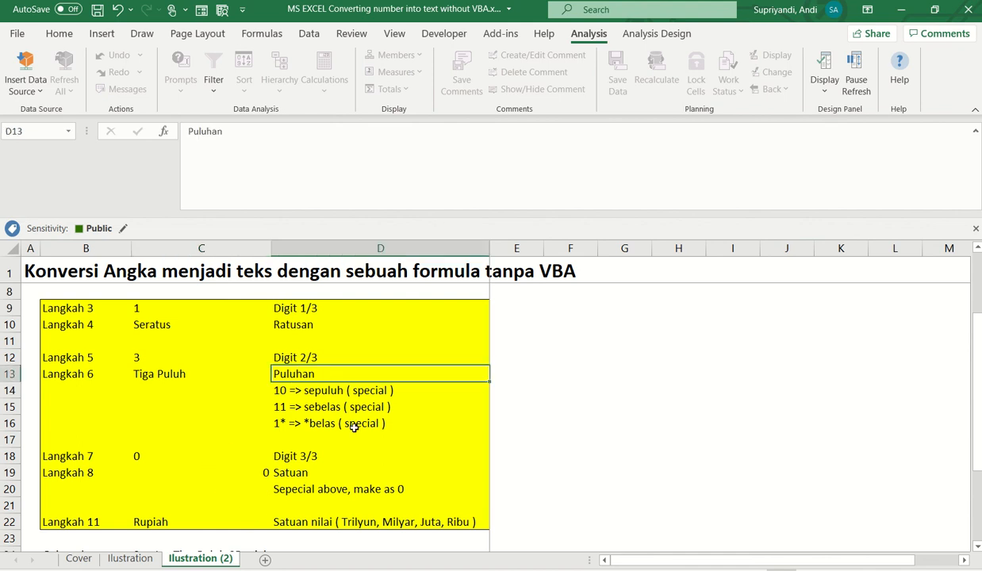
- Renumber the label in B22 beside the Rupiah unit as Langkah 9
scroll(351, 428, down, 2)
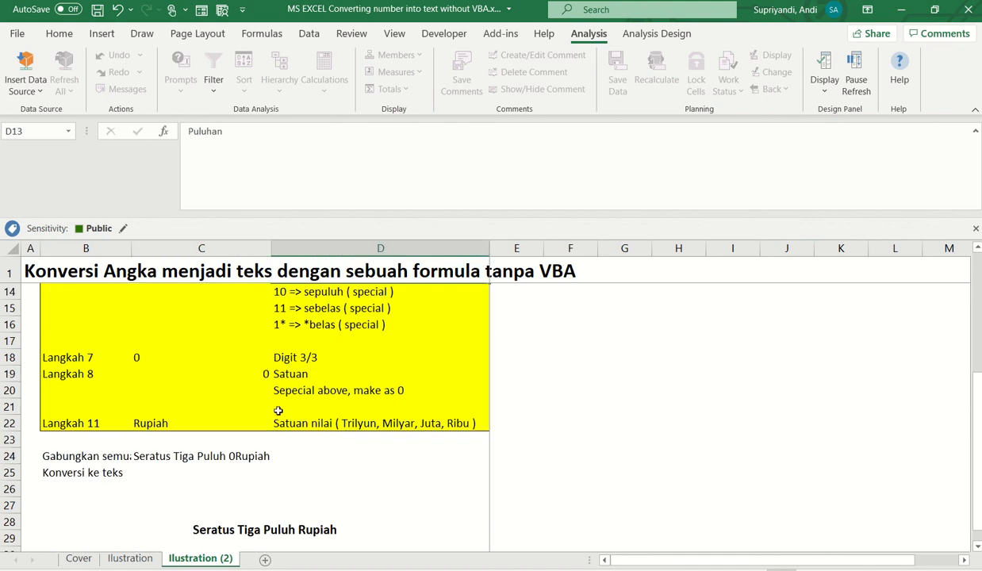
click(88, 420)
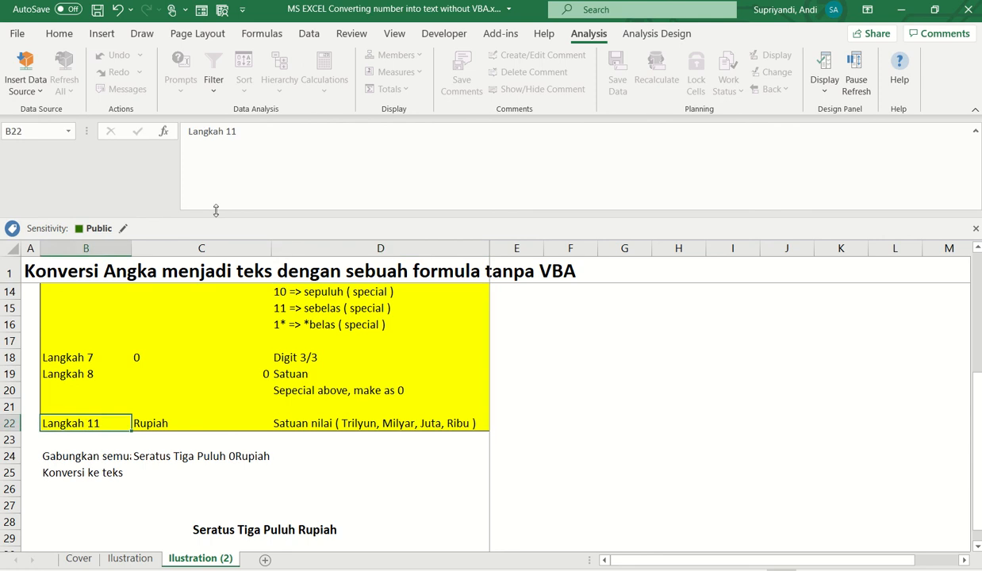
click(239, 131)
key(BackSpace)
text(9)
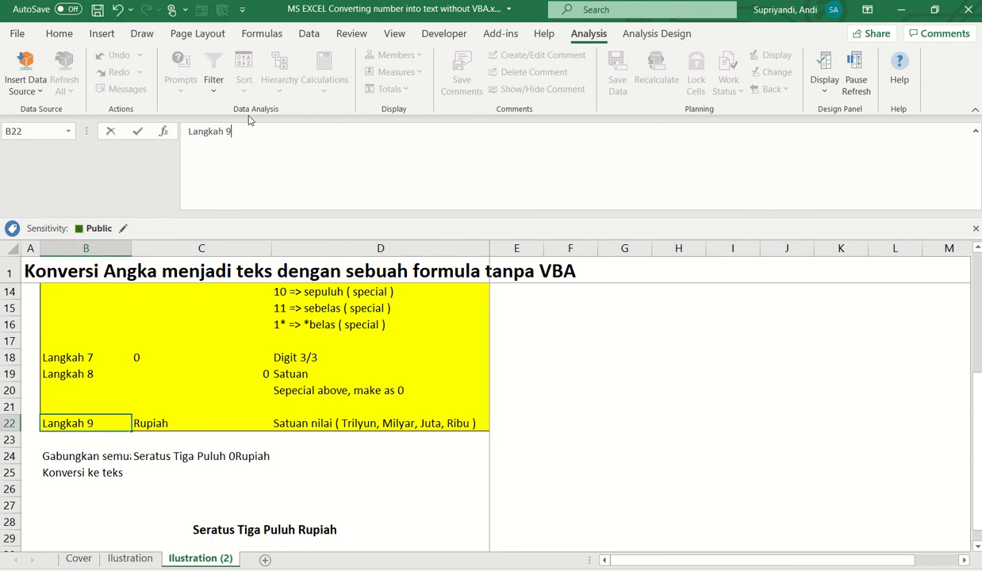
key(Return)
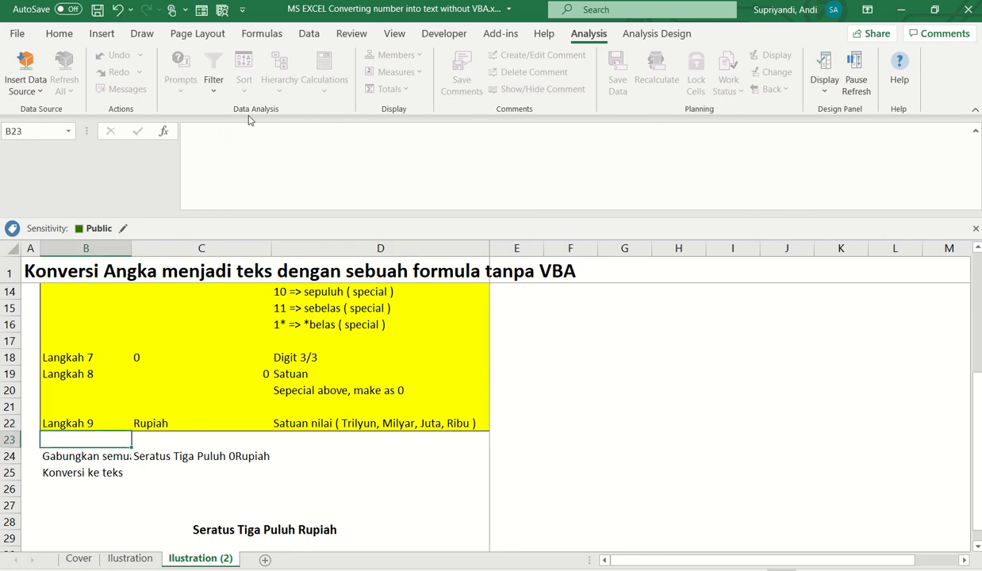
- Examine the Langkah 9 formula in C22 that returns "Rupiah", then open the Ilustration sheet
click(148, 412)
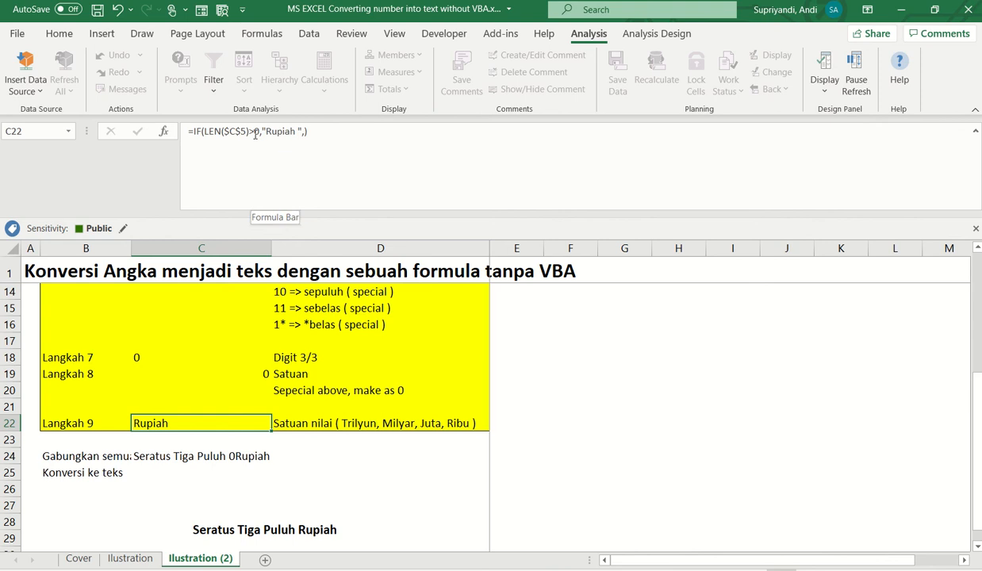
scroll(290, 324, up, 1)
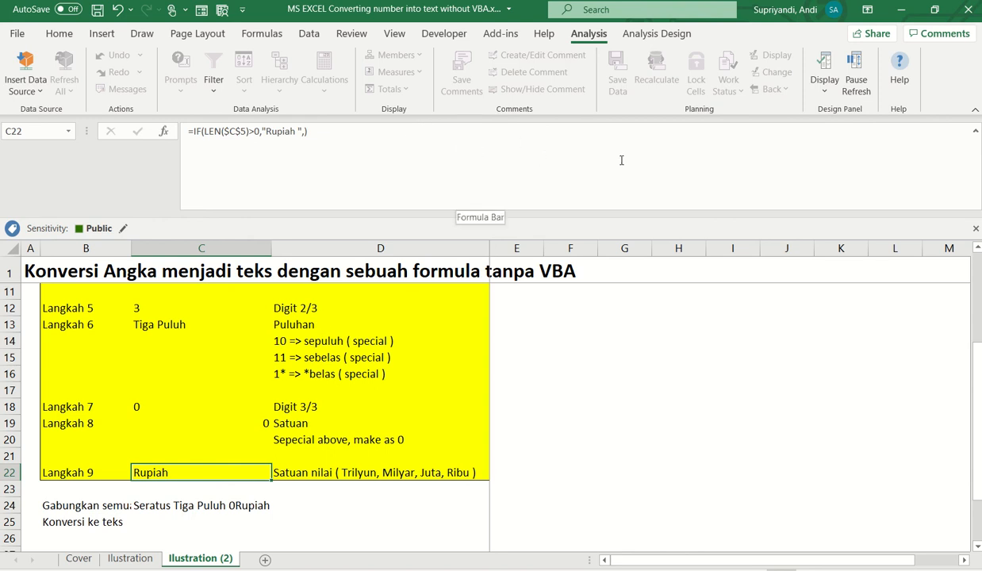
click(129, 562)
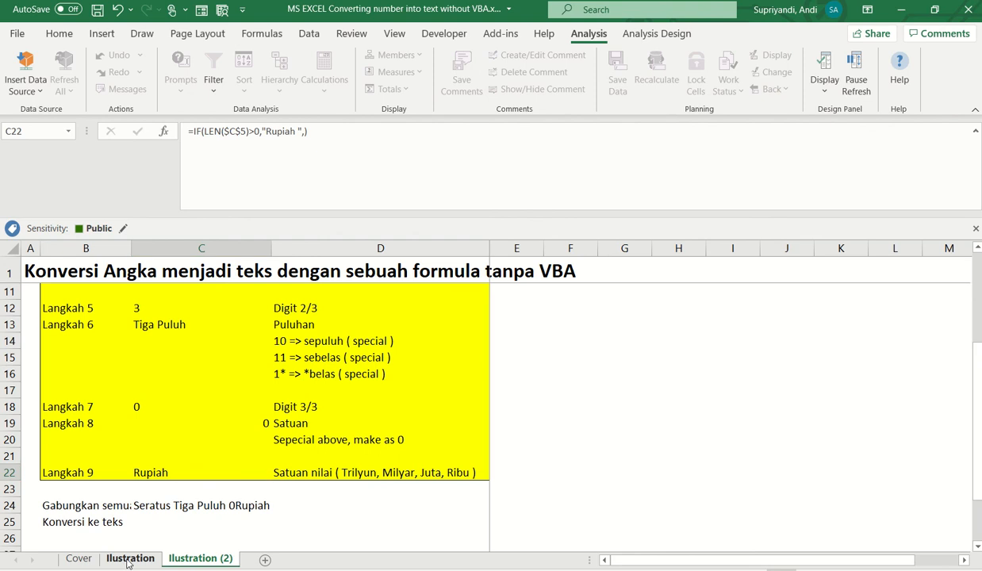
- Review the unit-value row on the Ilustration sheet, then return to the Ilustration (2) sheet and look over its Langkah results
scroll(519, 289, down, 1)
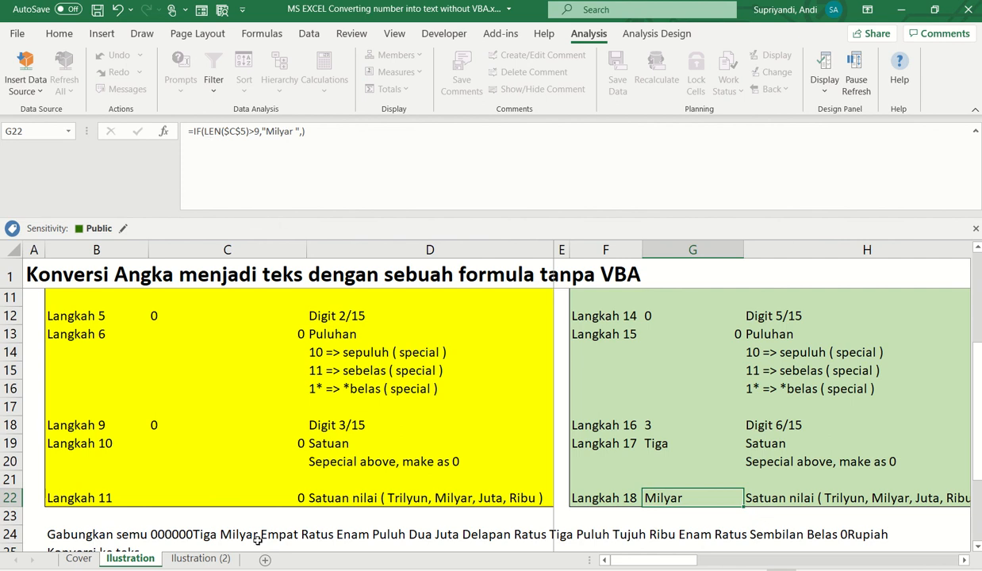
click(196, 559)
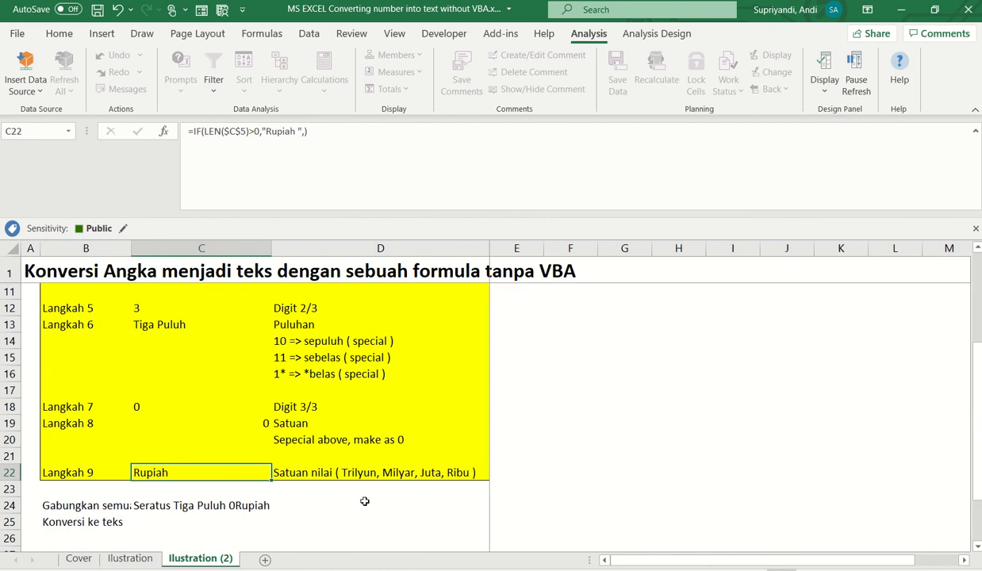
scroll(365, 502, up, 1)
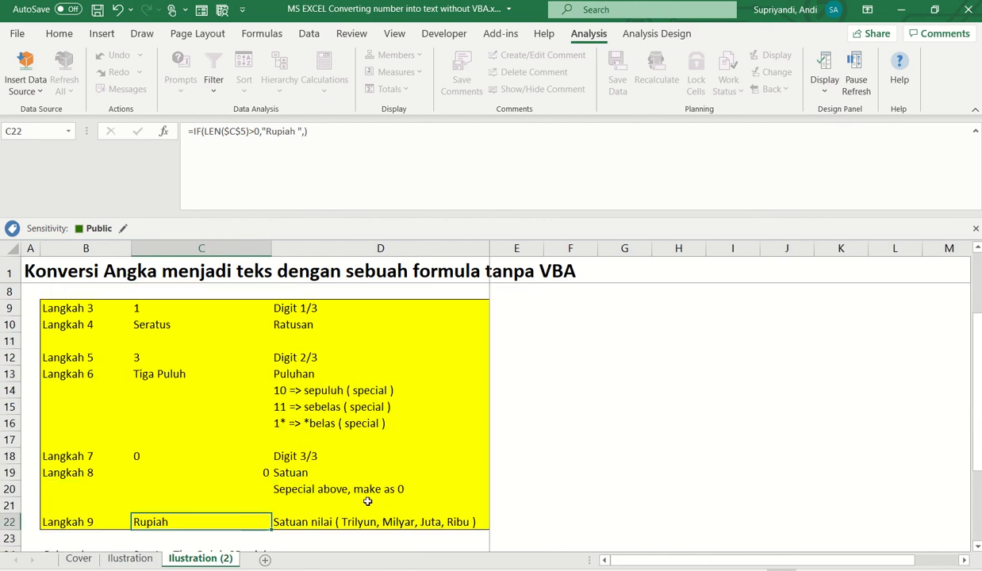
scroll(367, 501, down, 2)
scroll(367, 501, up, 4)
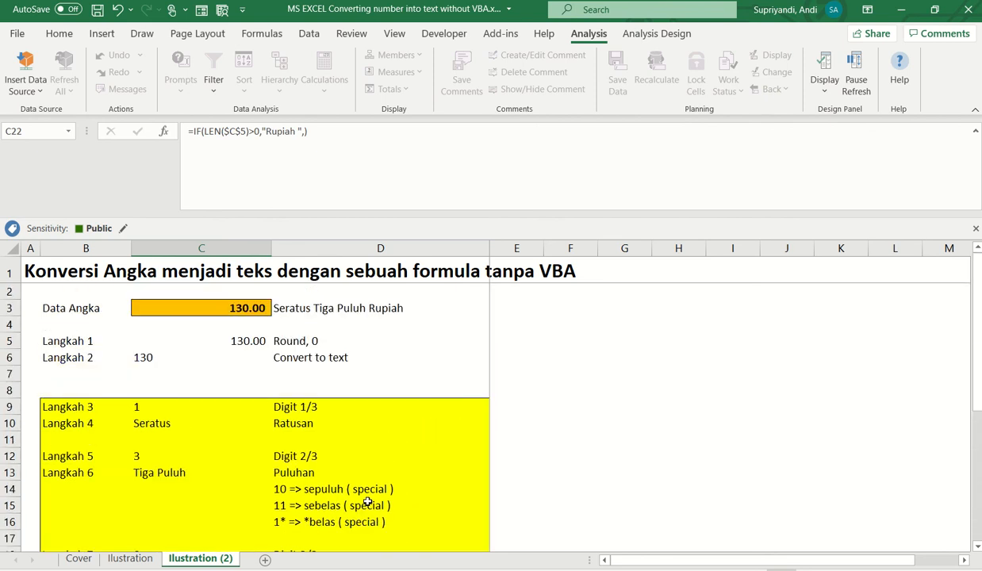
- Fill the Langkah 4, 6, 8 and 9 result cells C10, C13, C19 and C22 with light green
click(150, 420)
ctrl+click(162, 469)
scroll(184, 464, down, 1)
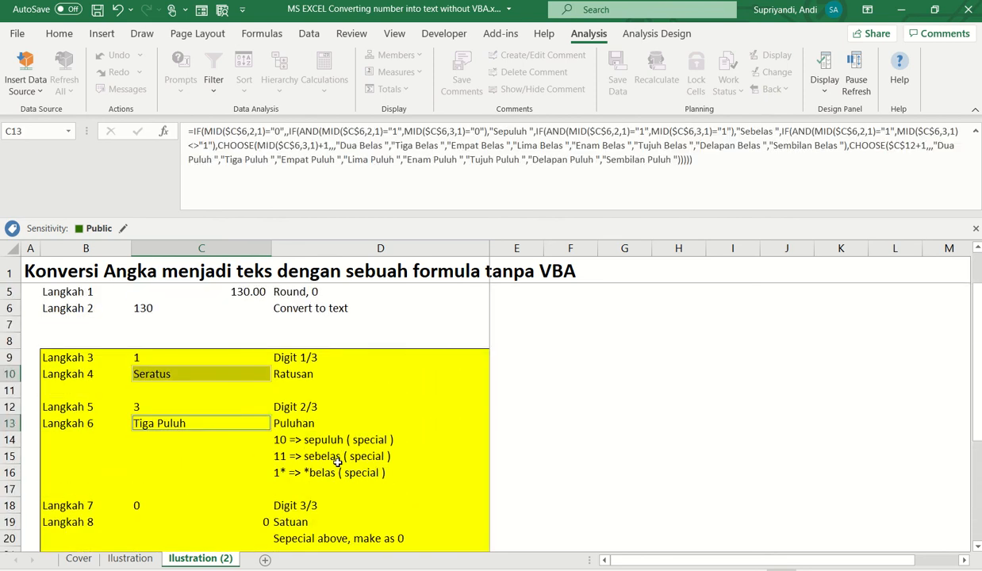
ctrl+click(167, 518)
scroll(404, 435, down, 1)
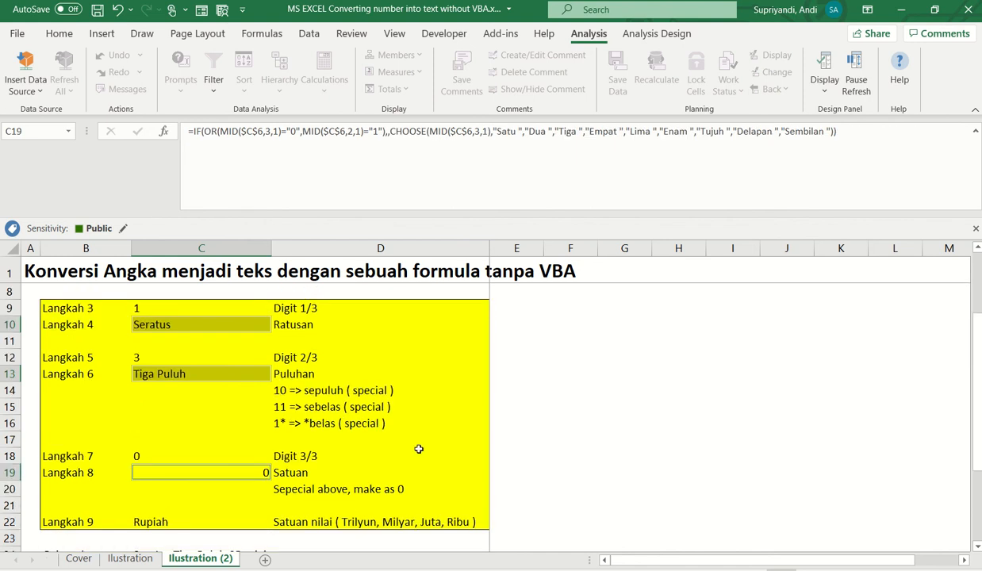
ctrl+click(169, 517)
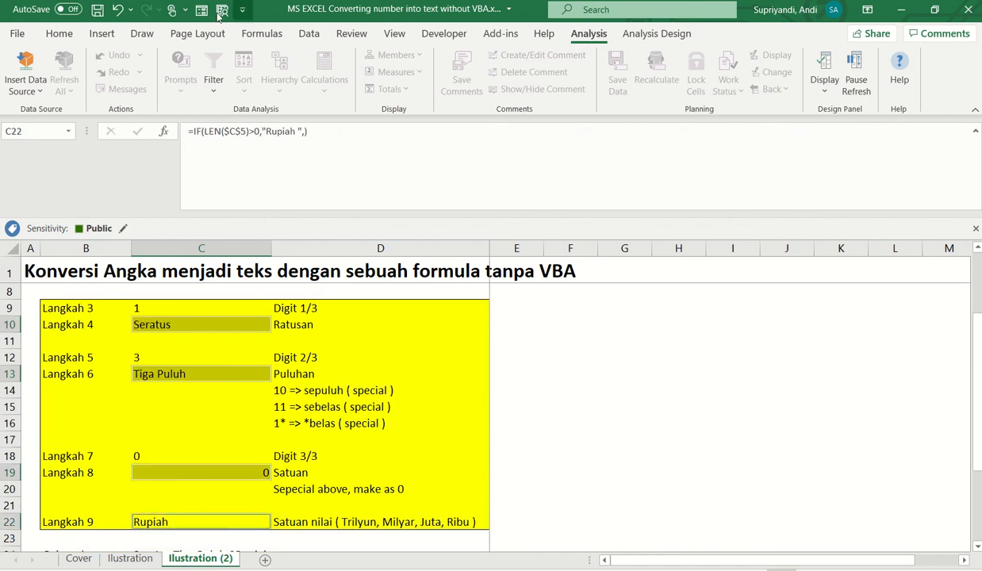
click(58, 33)
click(196, 86)
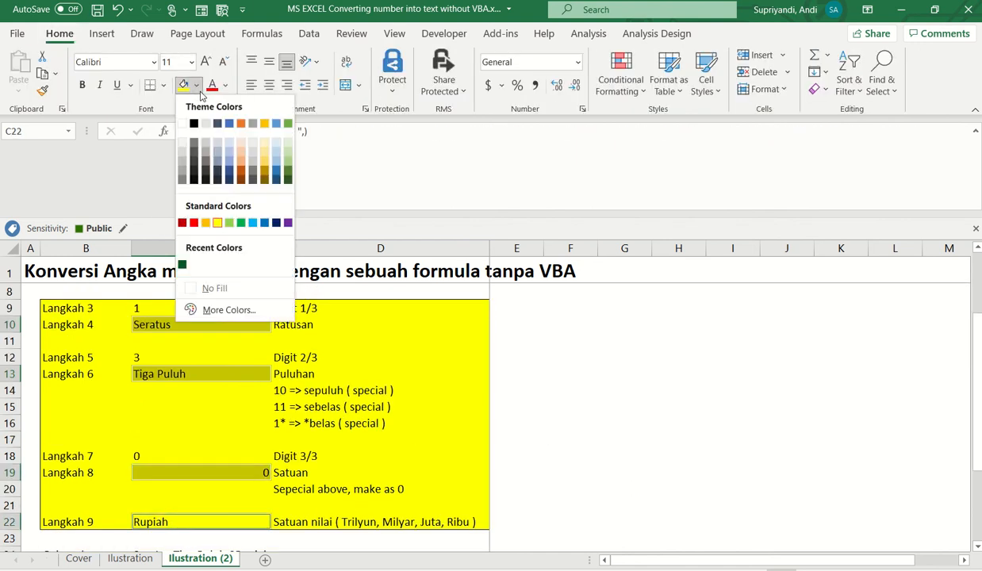
click(230, 221)
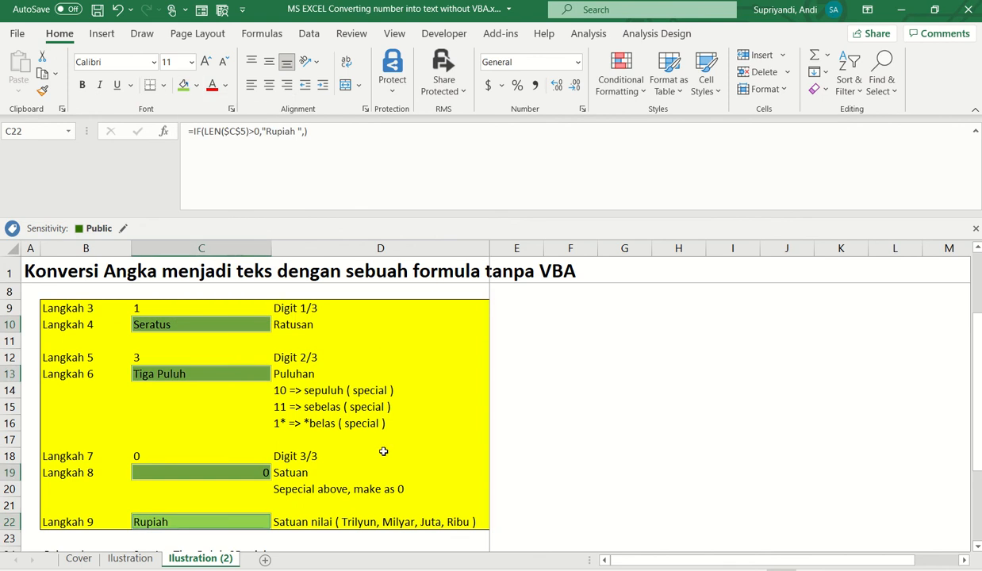
- Inspect which green result cells the combining formula in C24 references, and display that formula in full
scroll(373, 438, up, 2)
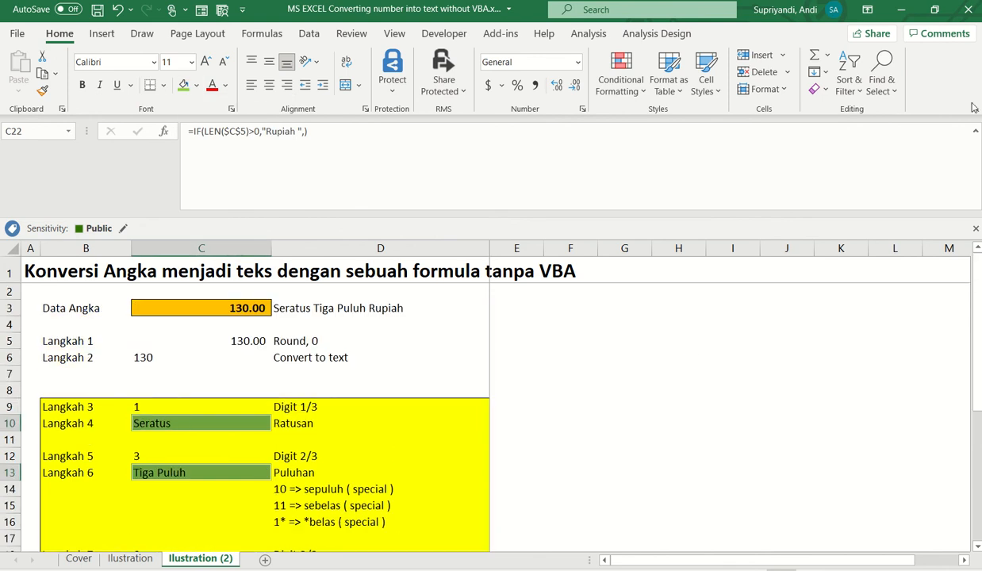
click(975, 131)
scroll(425, 422, down, 2)
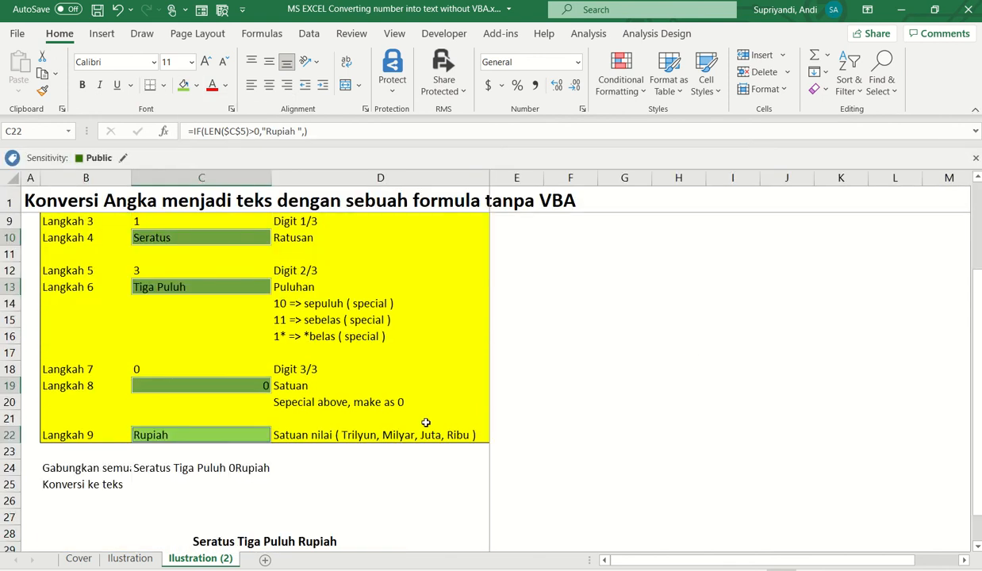
click(136, 472)
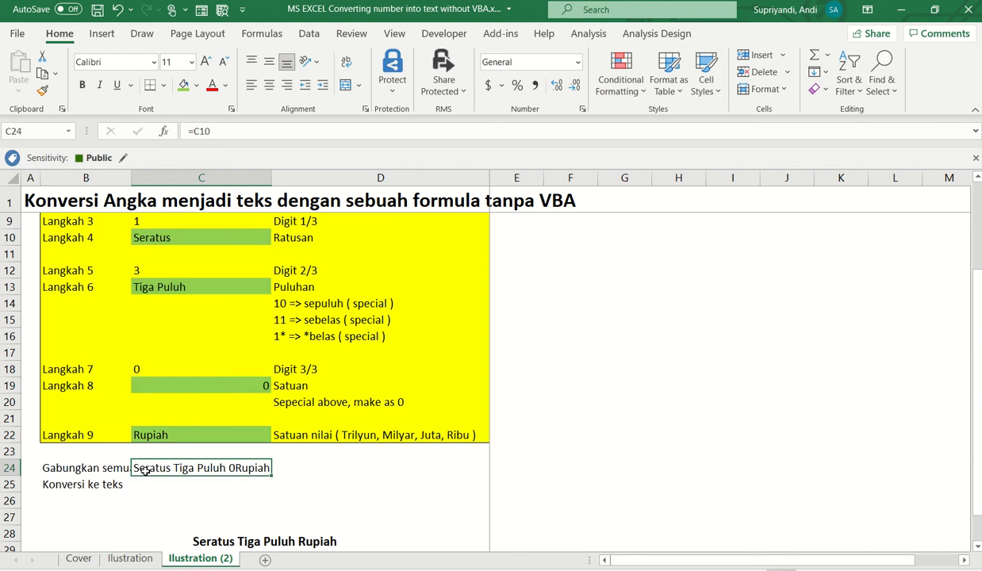
key(F2)
scroll(366, 431, up, 2)
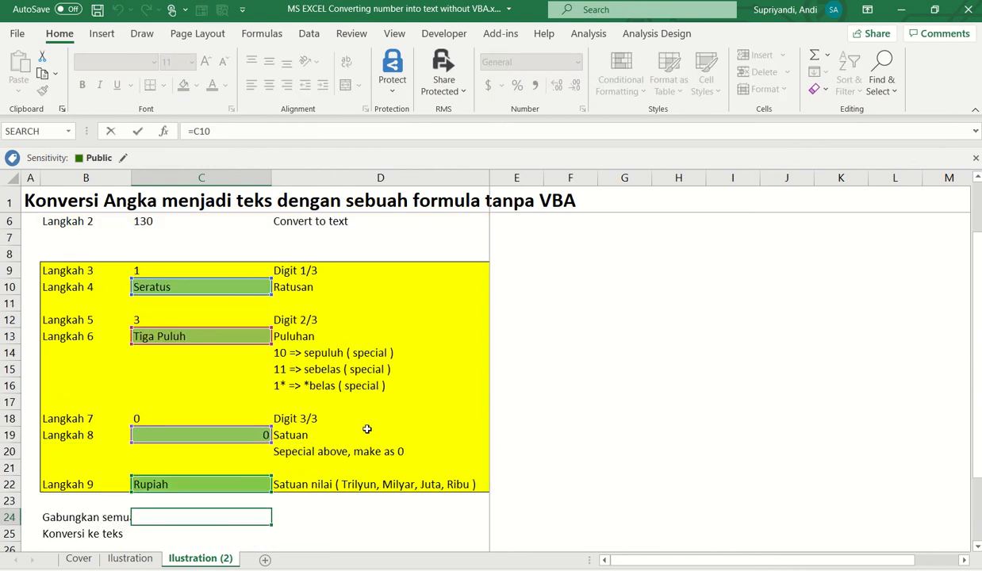
key(Escape)
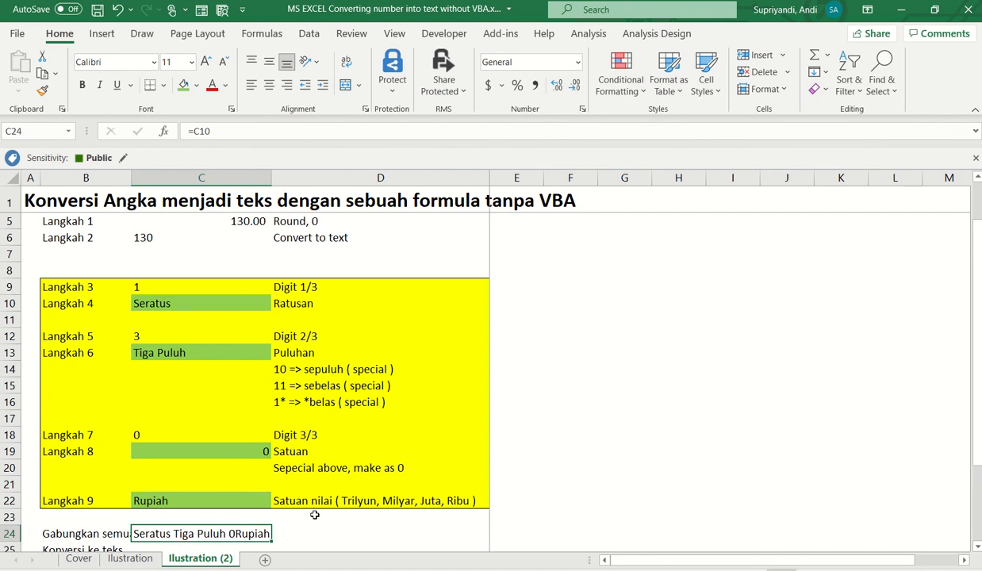
key(F2)
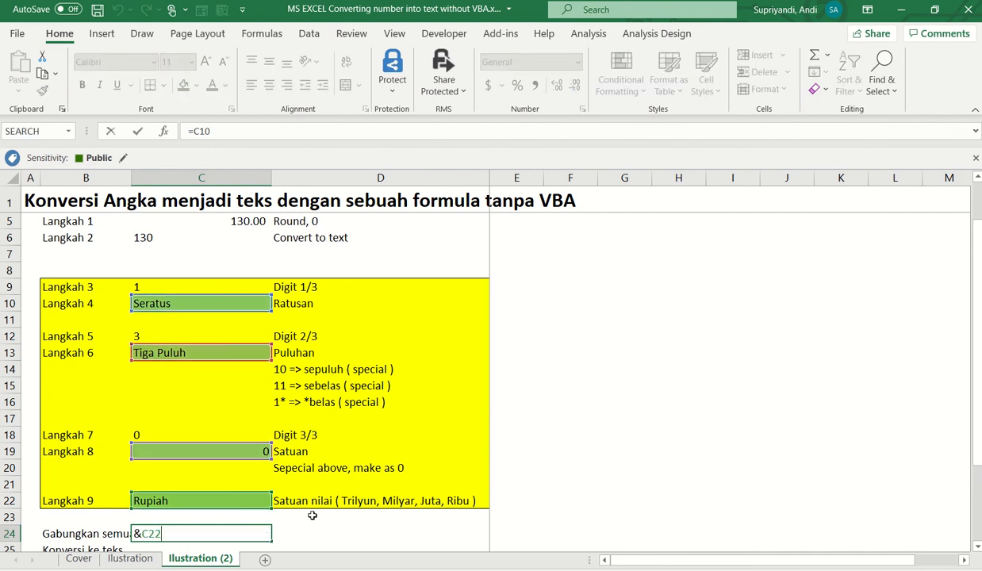
key(ctrl+Return)
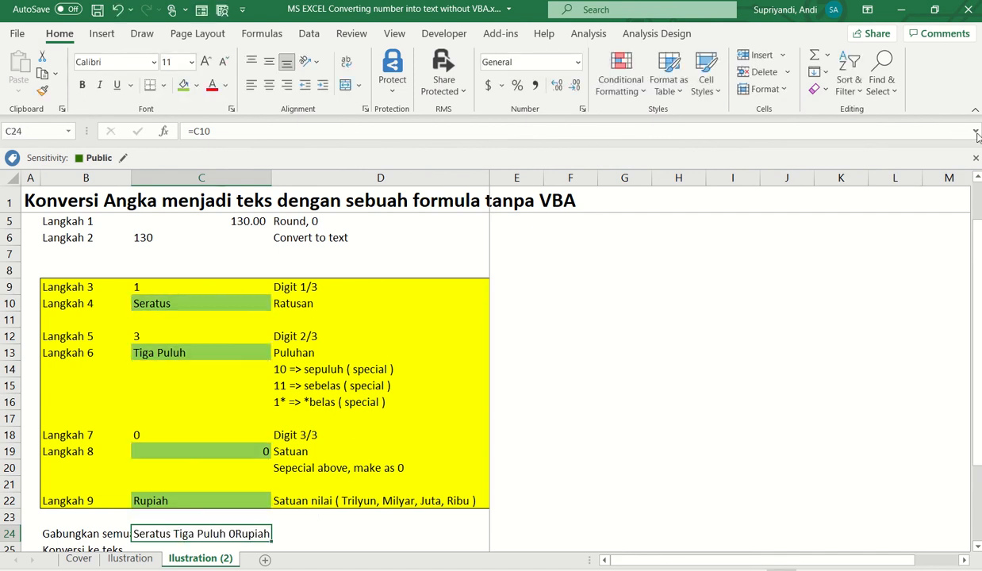
click(976, 131)
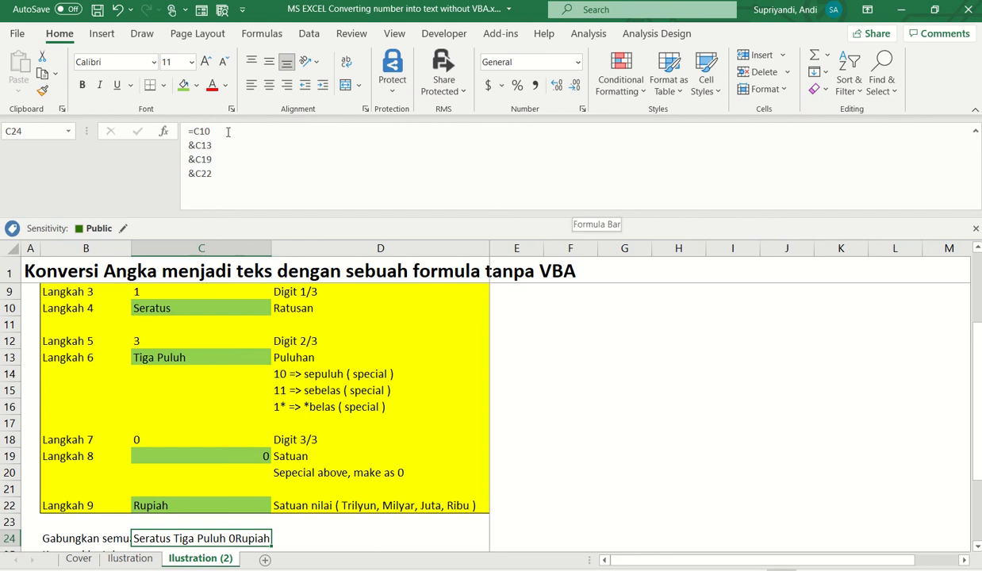
- Compare the Langkah 8 formula in C19 with the combined text in C24 to trace the source of the extra zero
click(204, 456)
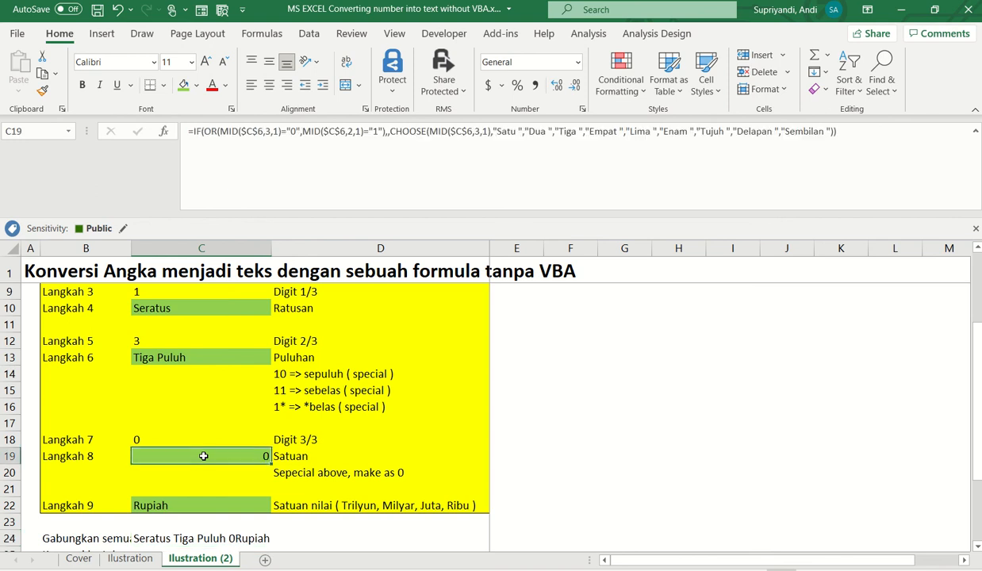
scroll(203, 456, down, 1)
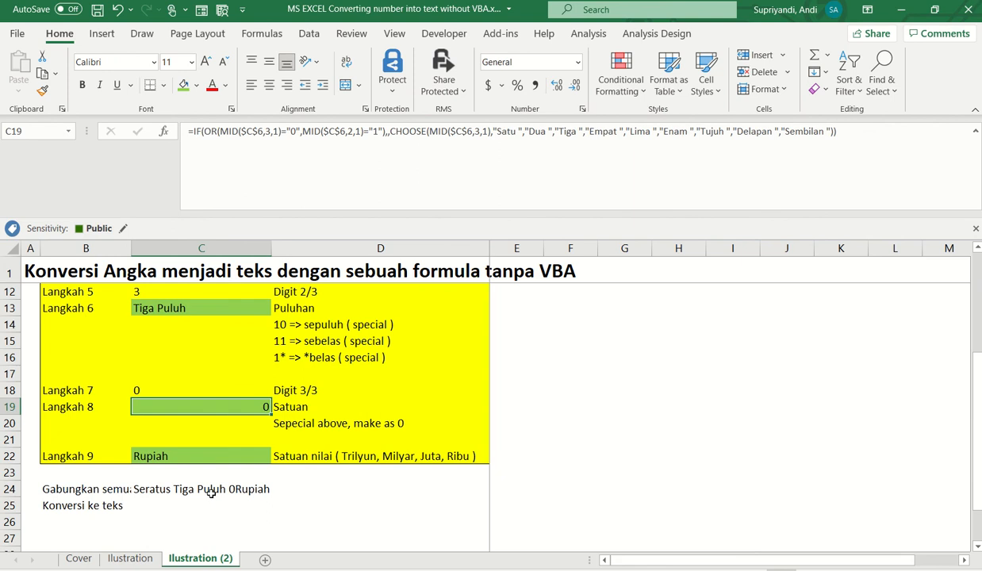
click(159, 488)
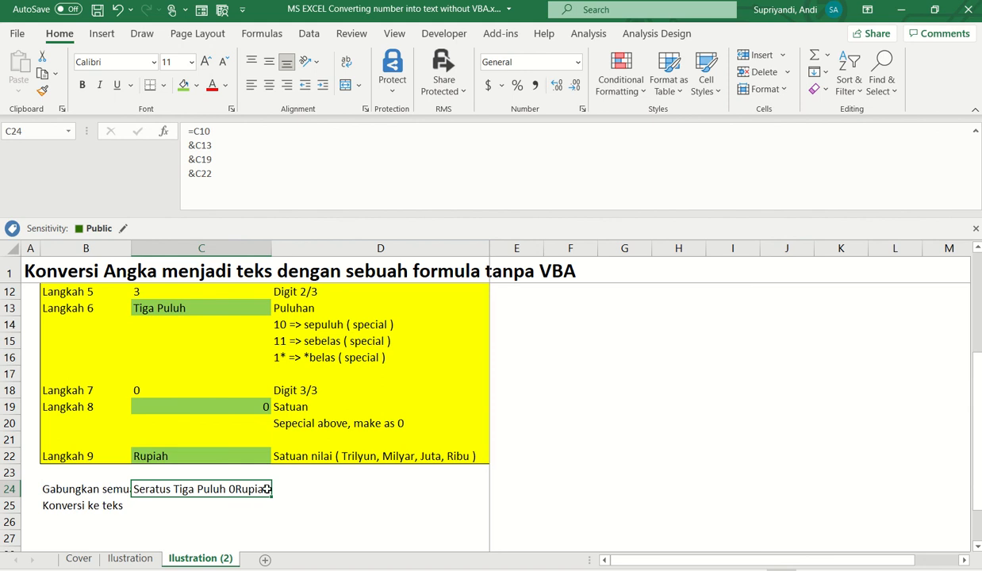
scroll(242, 393, down, 1)
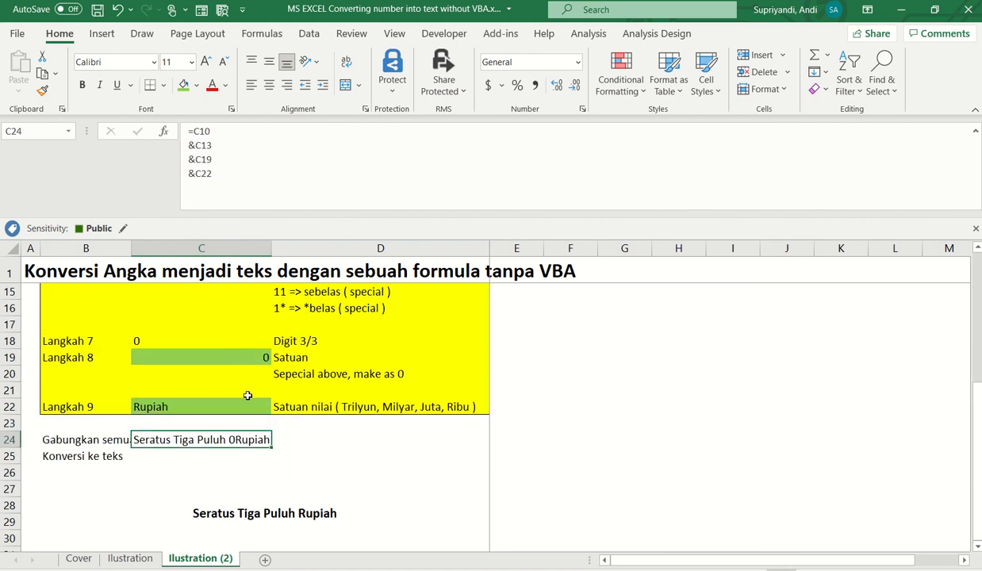
- Examine the SUBSTITUTE formula in B27 that removes the zeros from the combined text in C24
click(214, 513)
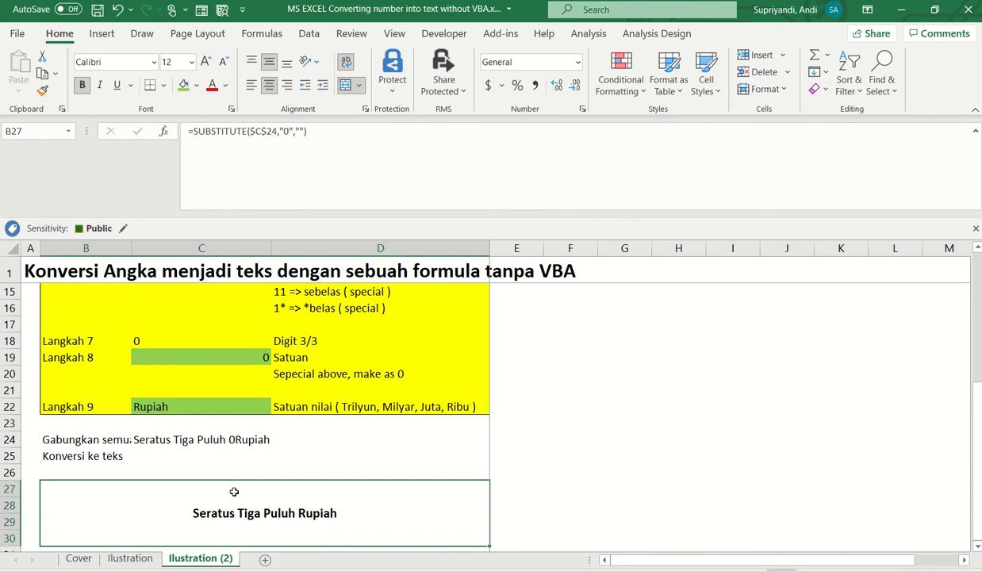
click(287, 131)
key(Escape)
scroll(490, 540, down, 1)
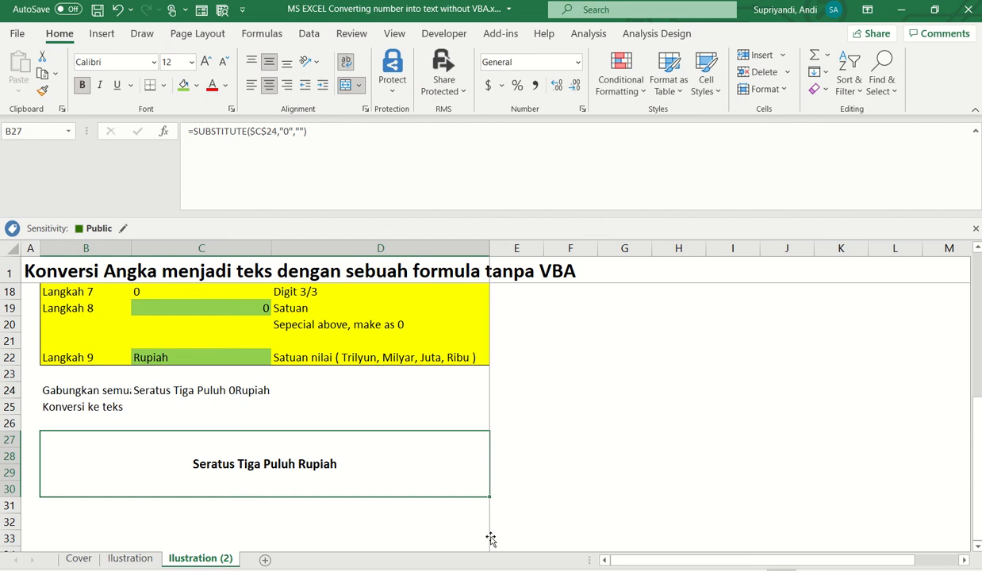
scroll(490, 540, up, 1)
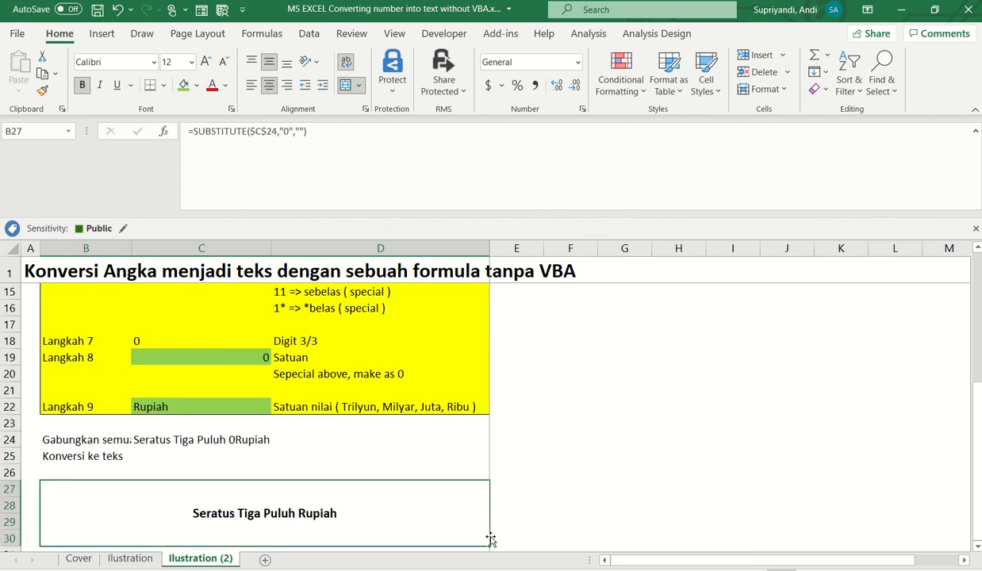
- Review the whole conversion flow from the Data Angka input through the green Langkah results to the combined text
scroll(333, 535, up, 4)
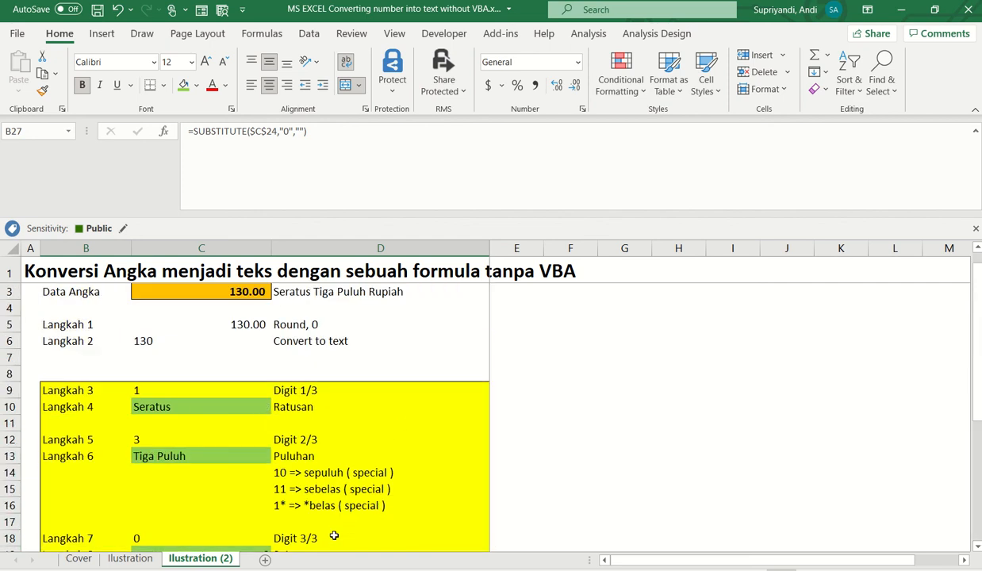
scroll(334, 536, down, 3)
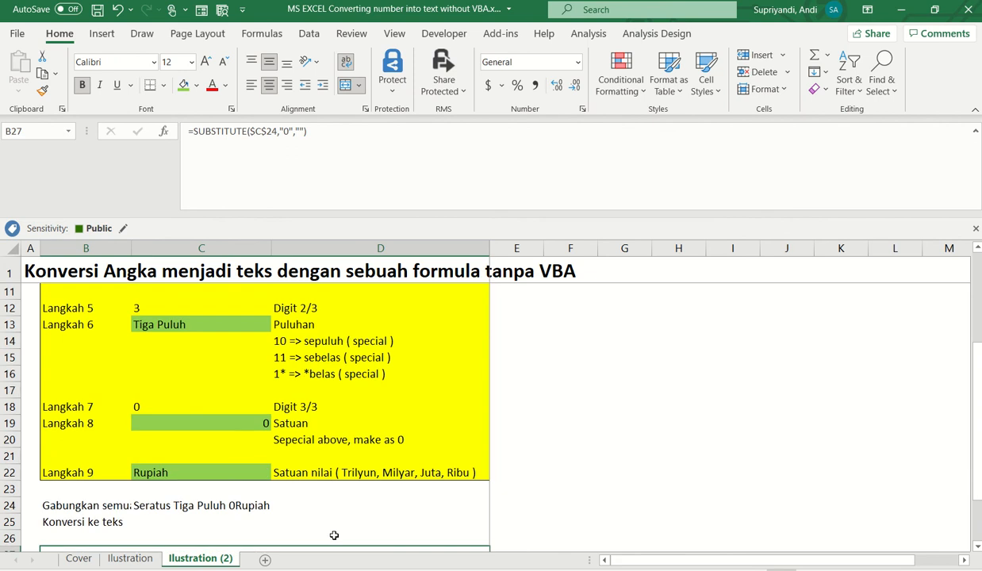
scroll(334, 536, down, 3)
scroll(334, 536, up, 6)
scroll(334, 536, down, 1)
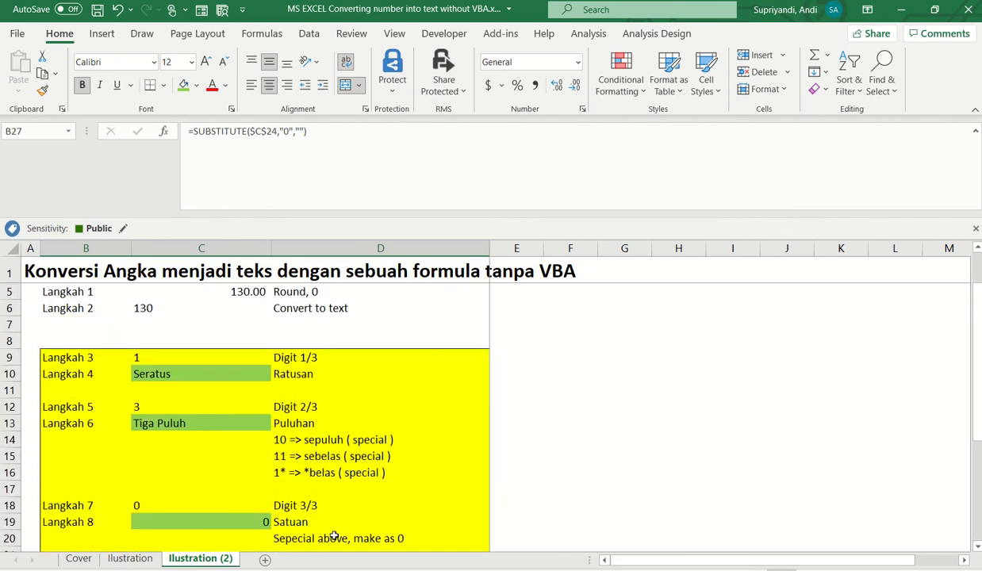
scroll(334, 536, down, 2)
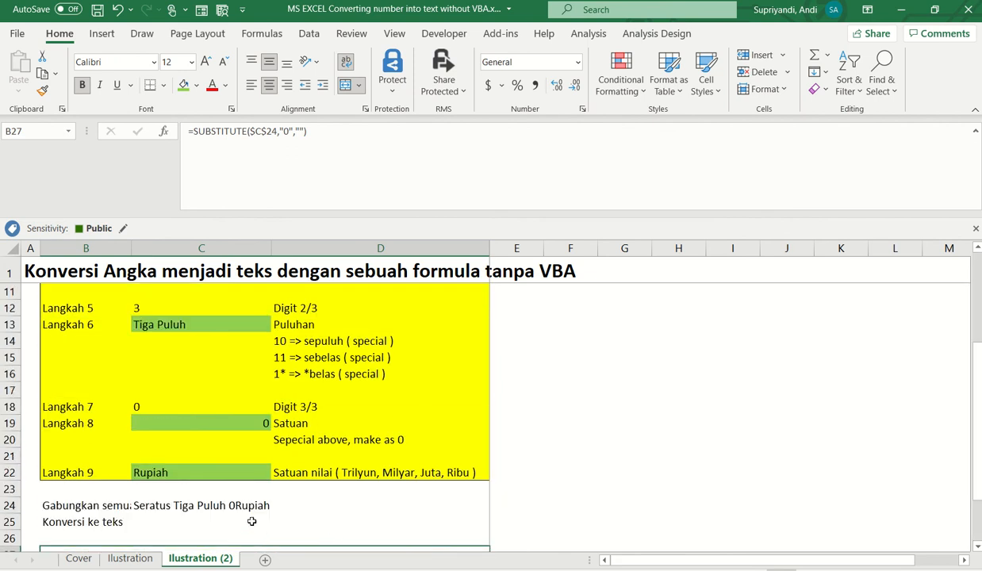
scroll(226, 423, up, 3)
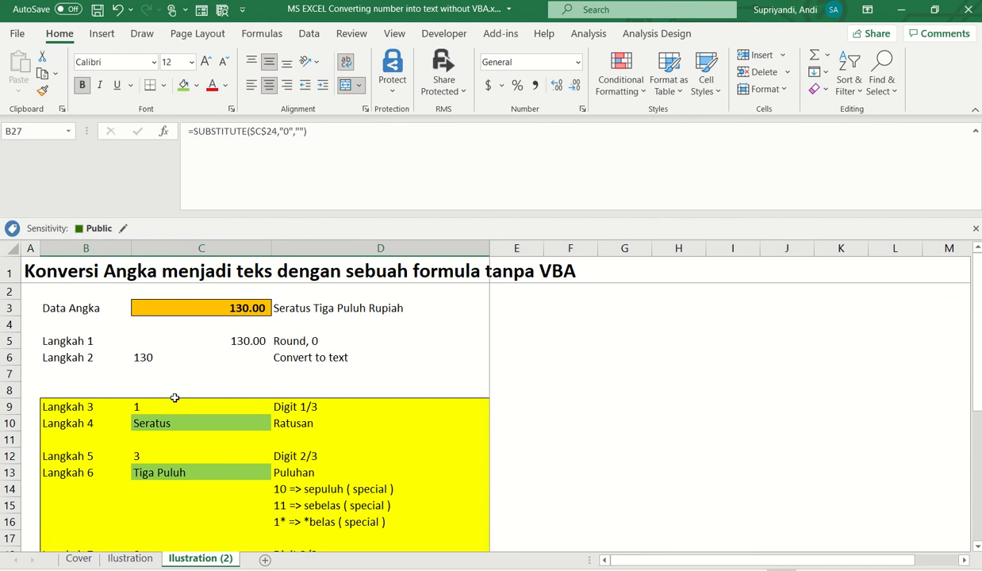
scroll(265, 419, down, 3)
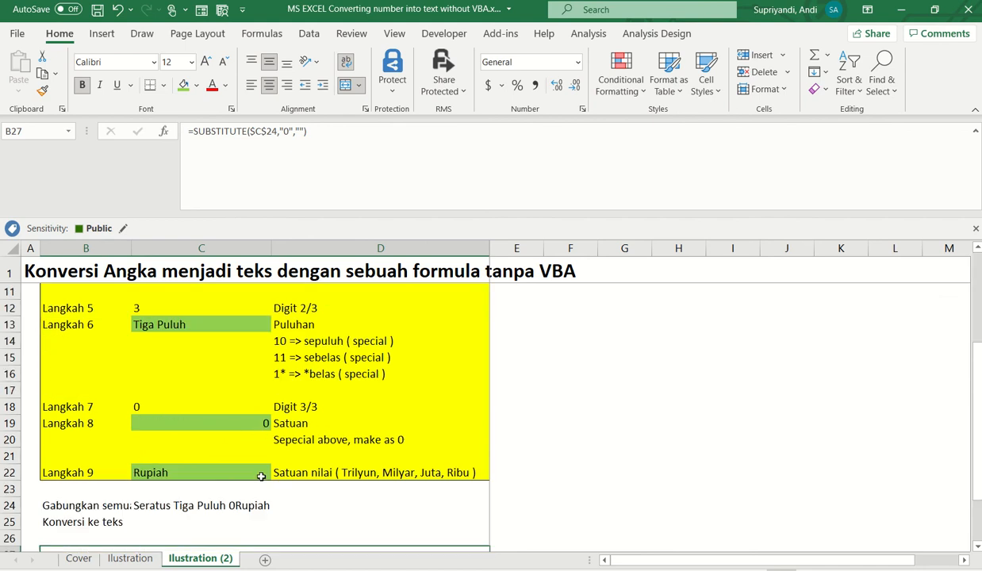
scroll(241, 517, up, 3)
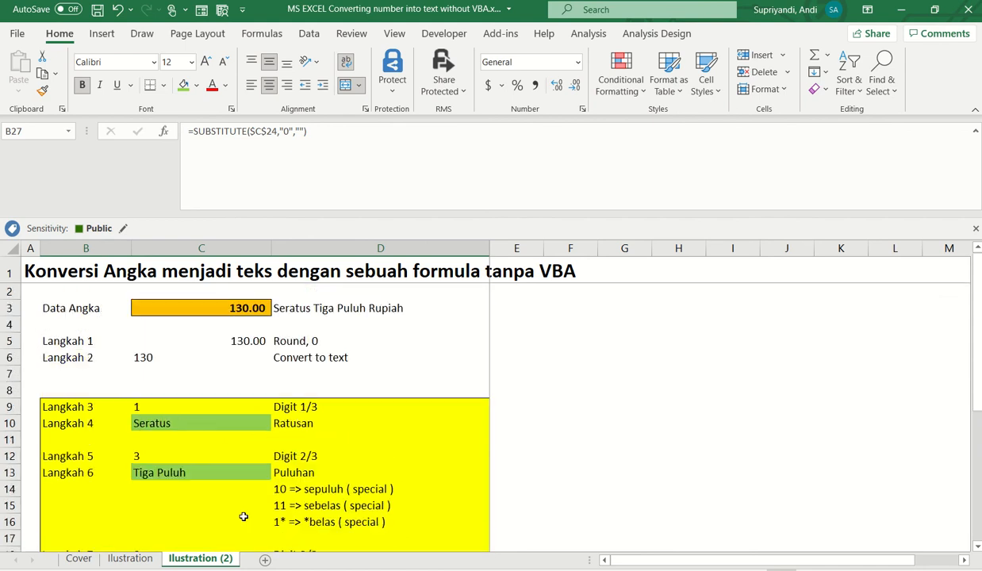
- Read the full single formula in D3 through to its final part for the Rupiah unit
click(300, 305)
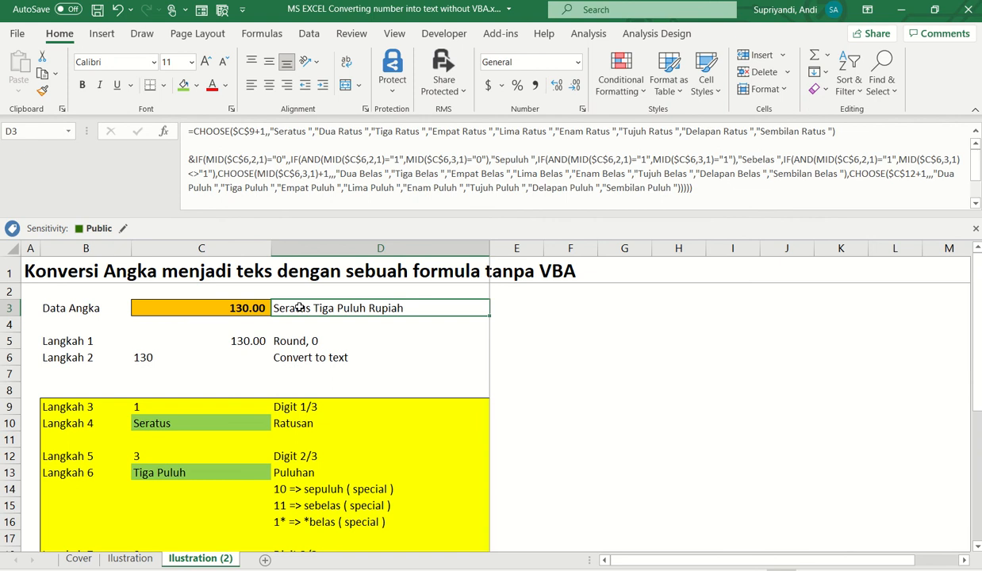
click(976, 204)
click(976, 204)
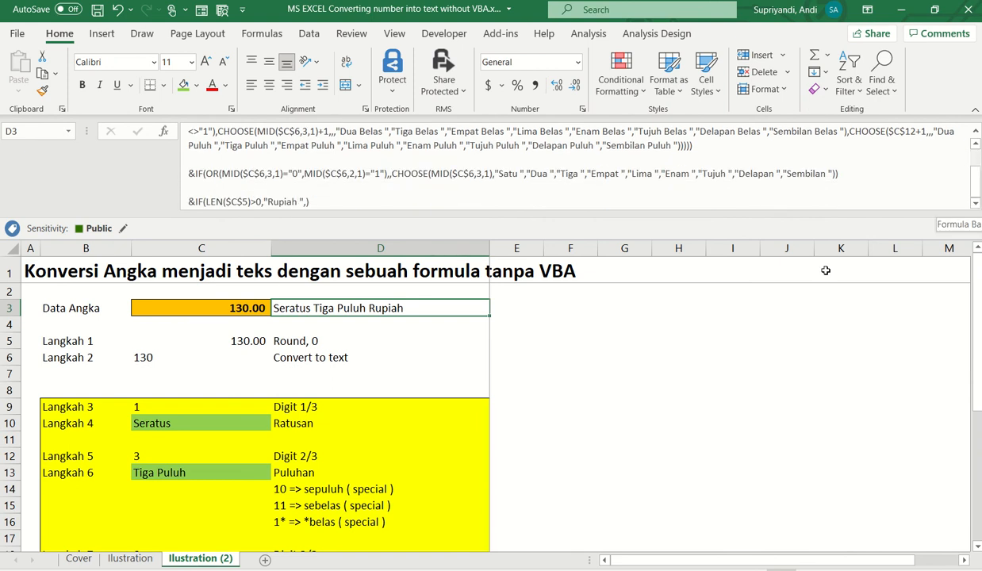
- Check the cell references in the C24 combining formula against the parts joined in the single formula
scroll(364, 386, down, 3)
scroll(194, 480, down, 3)
scroll(190, 427, up, 1)
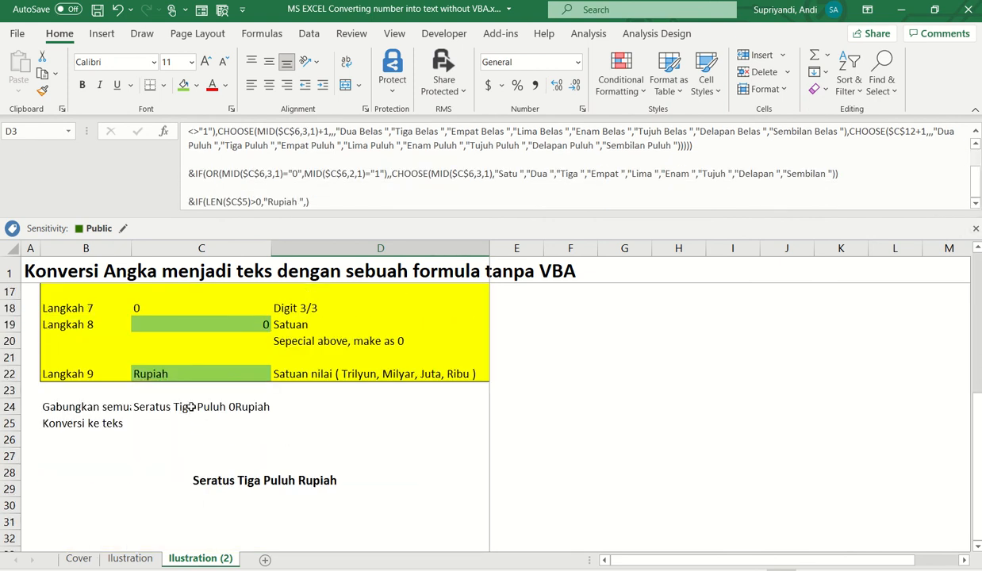
click(192, 407)
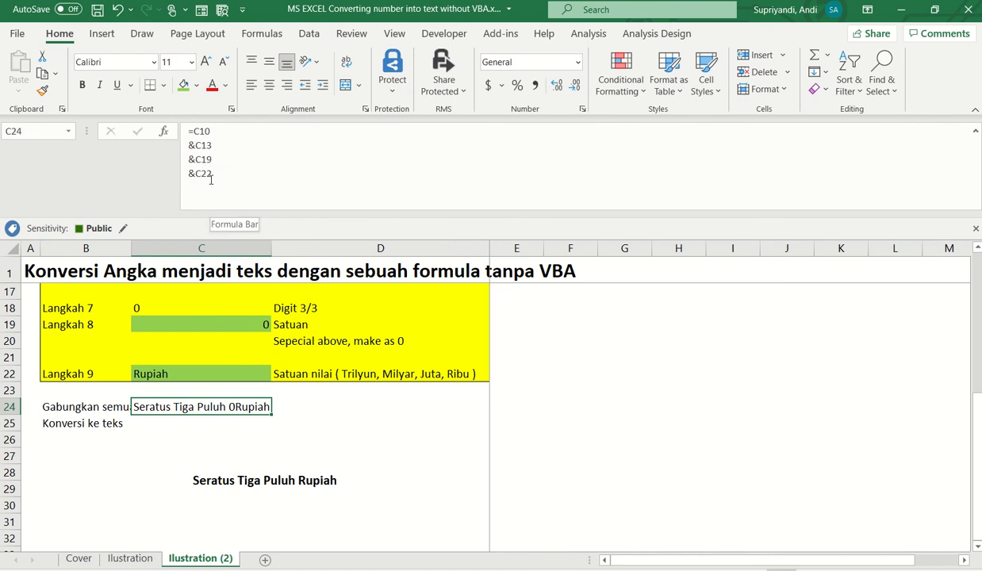
- Copy the text of the combining formula in C24 that joins C10, C13, C19 and C22
scroll(309, 373, up, 1)
scroll(316, 380, up, 4)
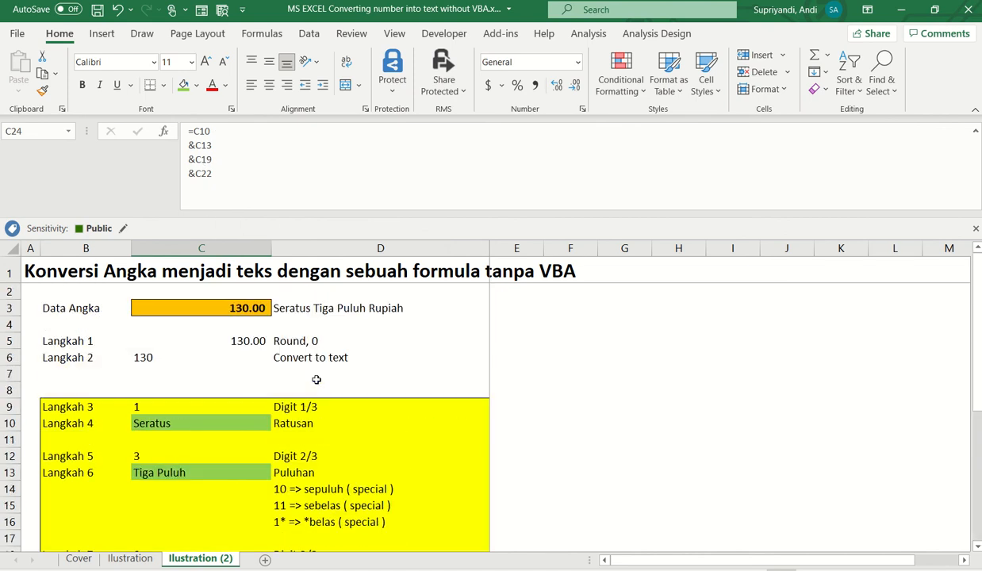
scroll(310, 367, down, 3)
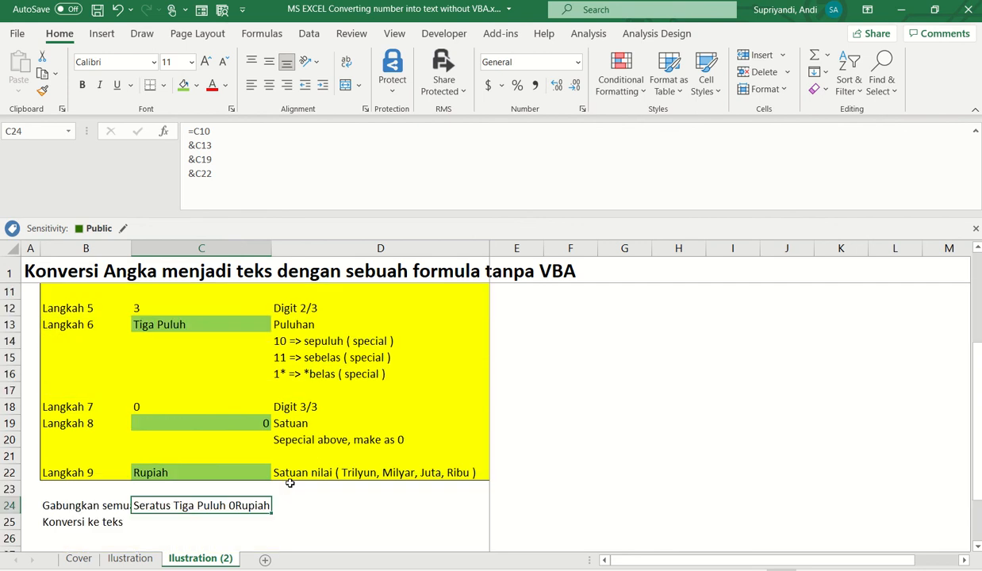
click(244, 182)
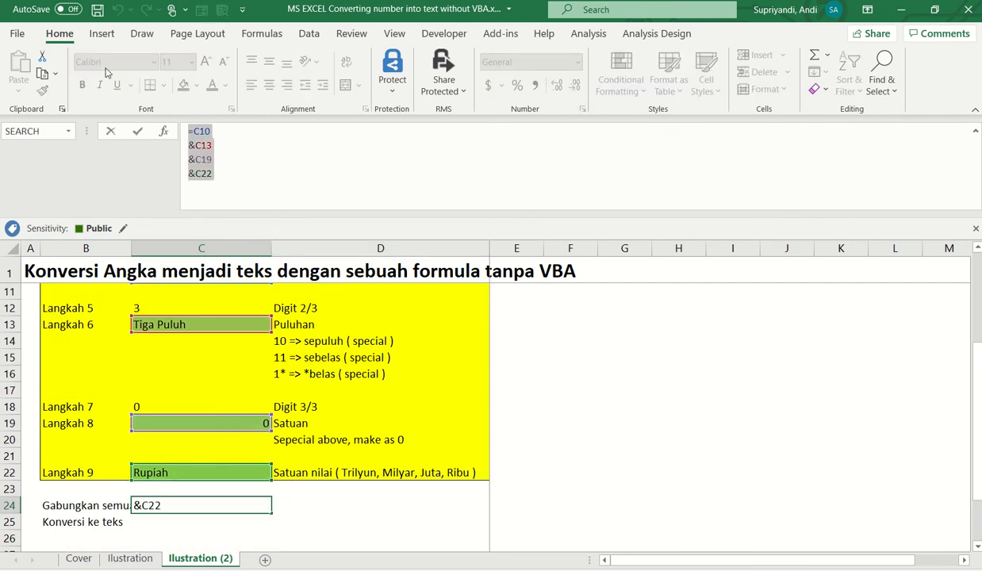
key(Return)
scroll(264, 405, up, 1)
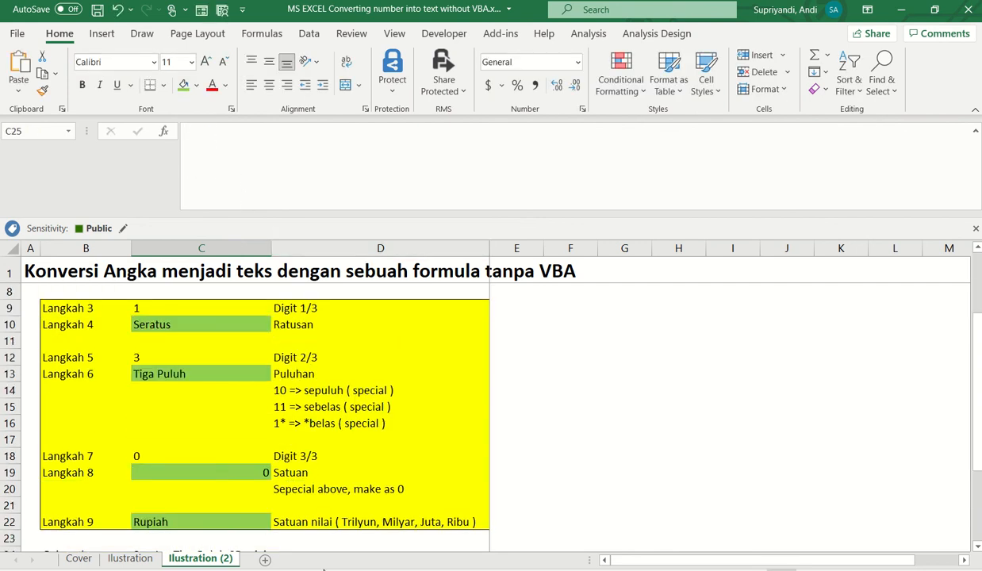
scroll(328, 534, up, 2)
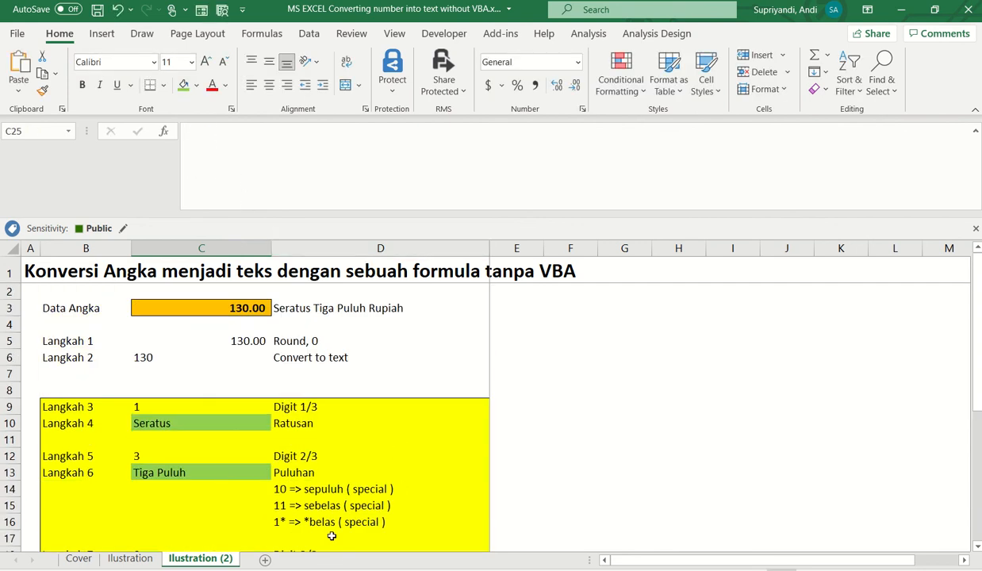
- Enter the copied formula =C10&C13&C19&C22 in E3, keeping each reference on its own line
click(527, 308)
double_click(536, 312)
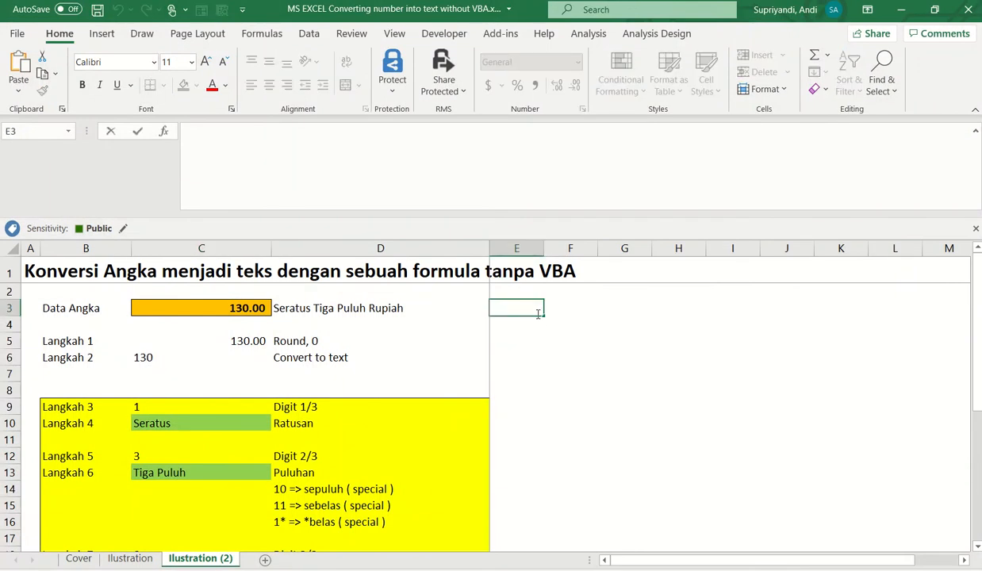
text(=C10 &C13 &C19 &C22)
key(Return)
click(538, 314)
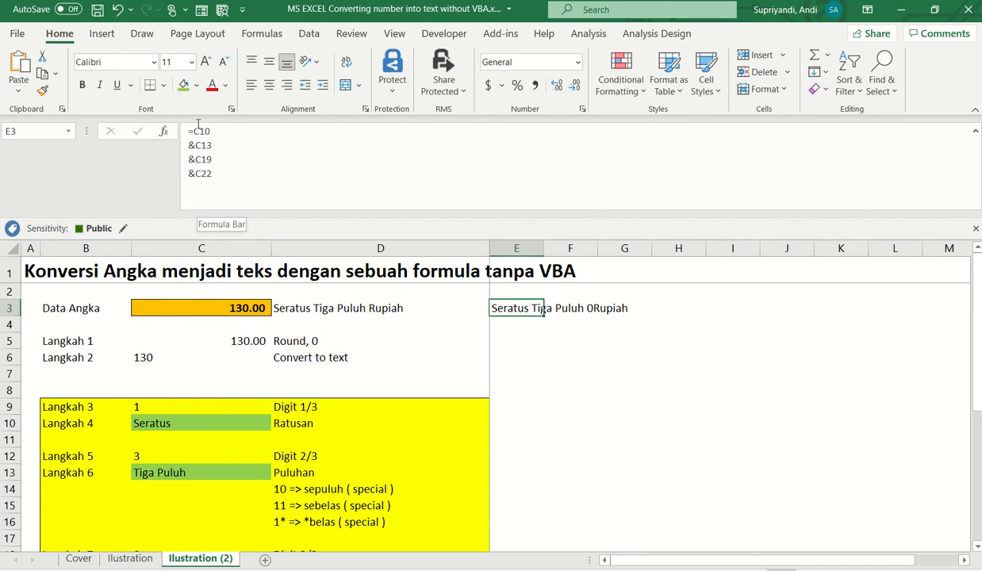
key(F2)
key(Escape)
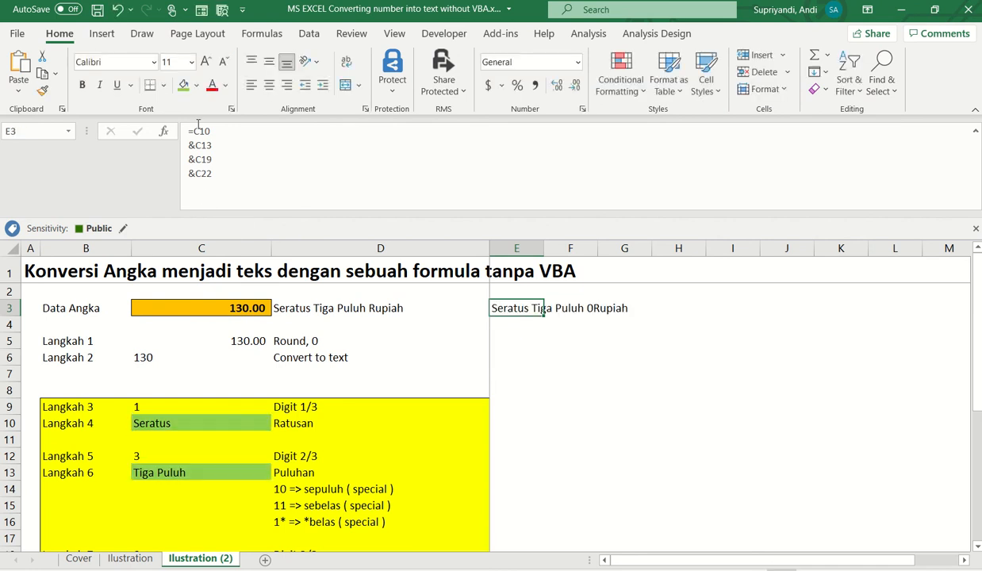
- Copy the hundreds CHOOSE expression from the Langkah 4 formula in C10, without its equals sign
click(198, 423)
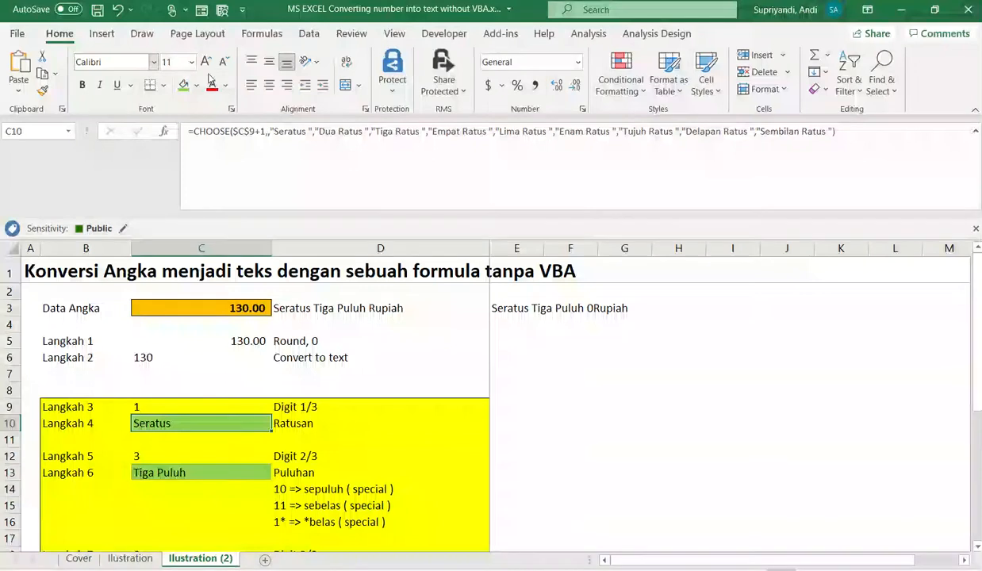
click(190, 128)
key(shift+End)
key(ctrl+c)
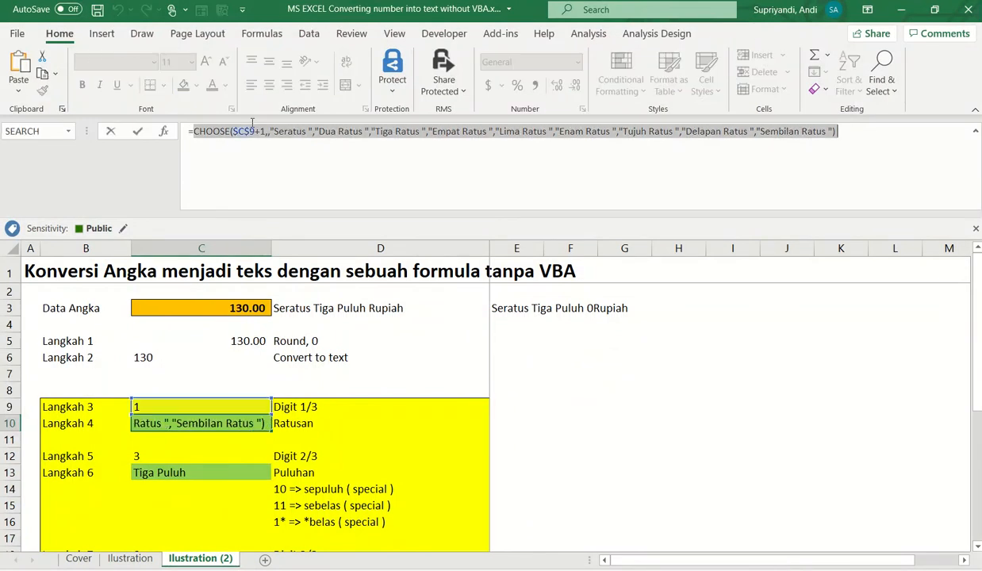
key(Return)
key(Up)
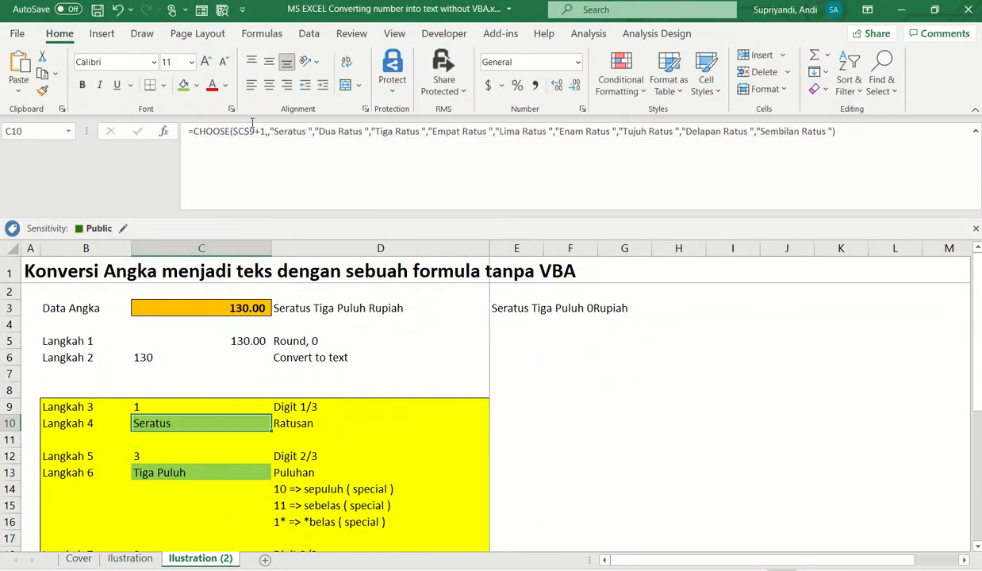
- Replace the C10 reference in the E3 formula with the copied CHOOSE expression, followed by an extra line break
click(498, 307)
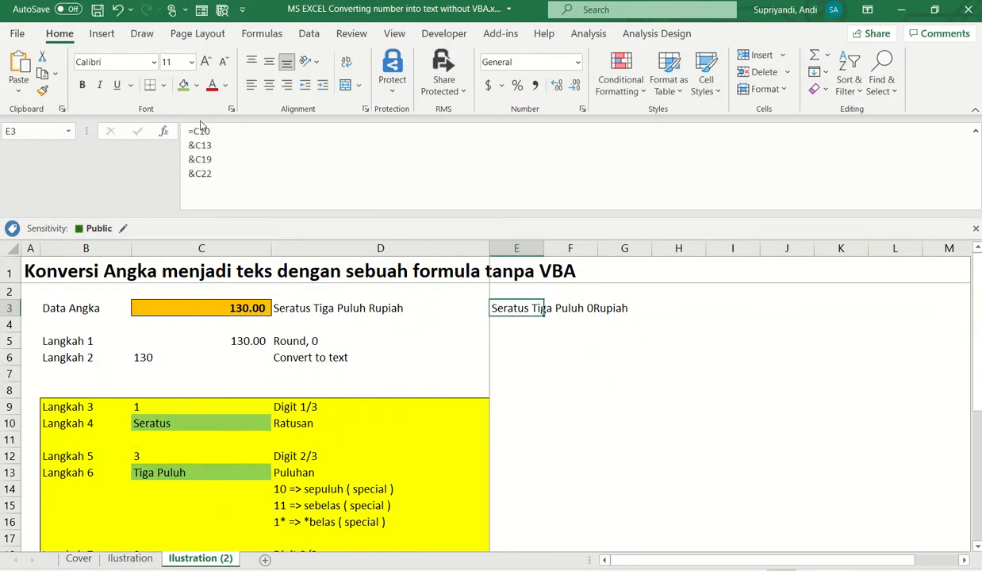
click(195, 128)
key(shift+End)
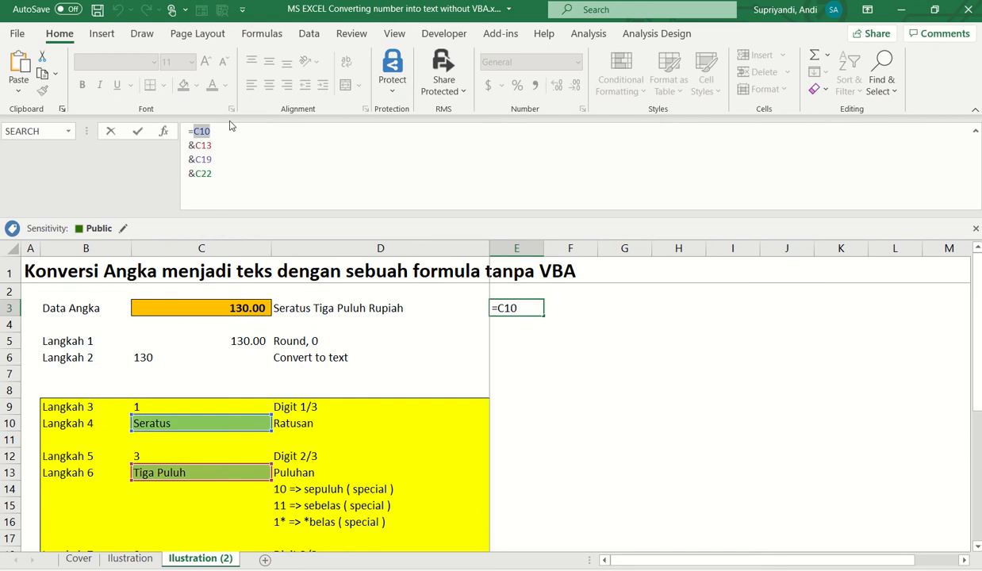
key(ctrl+v)
key(alt+Return)
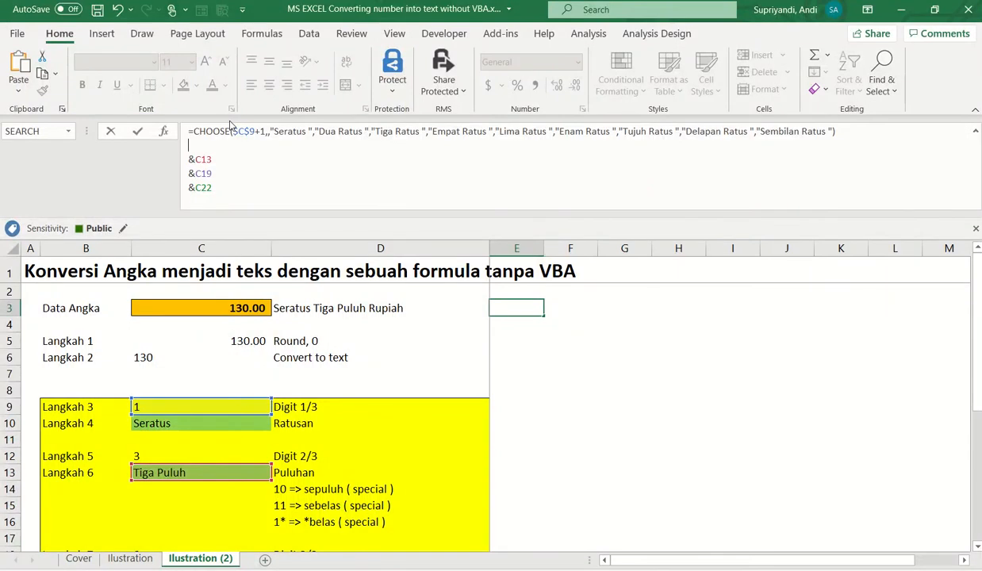
key(Return)
key(Up)
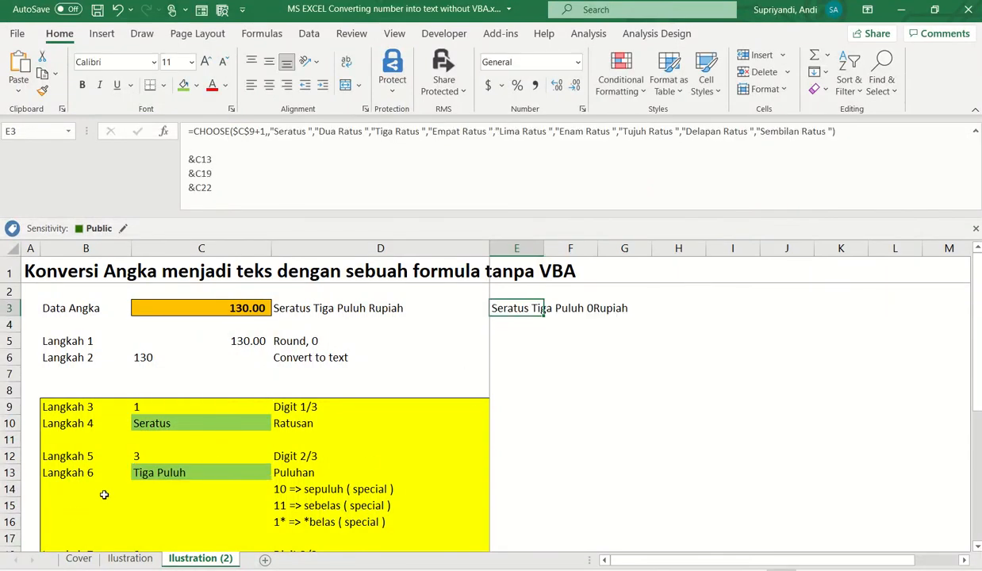
- Copy the nested IF expression for the tens from the Langkah 6 formula in C13, without its equals sign
click(167, 476)
click(187, 139)
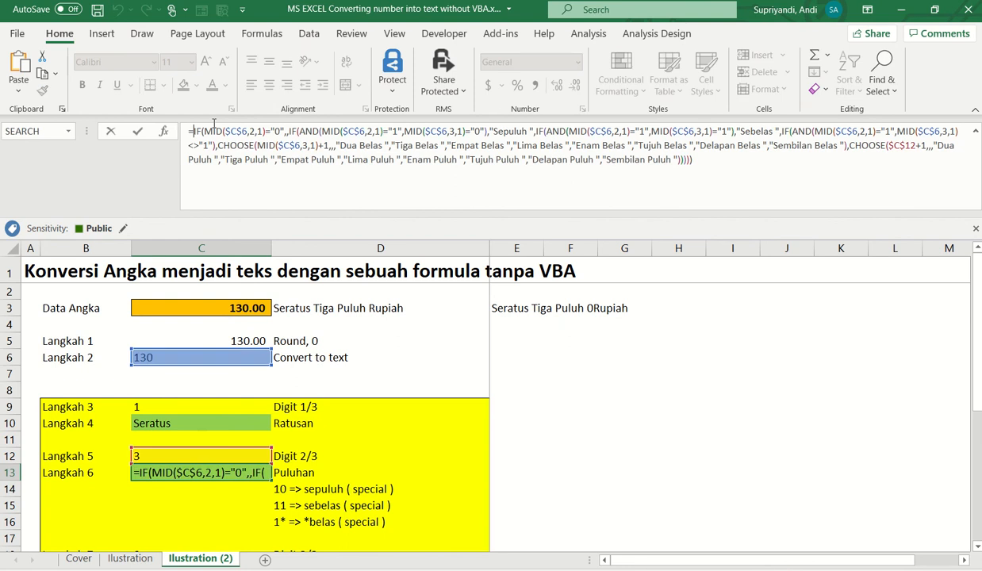
key(ctrl+a)
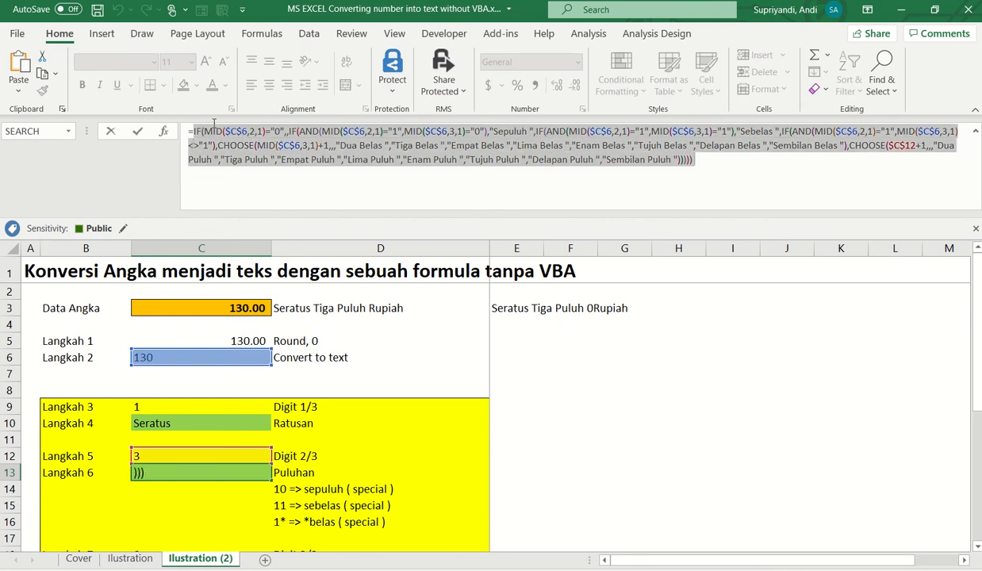
key(Escape)
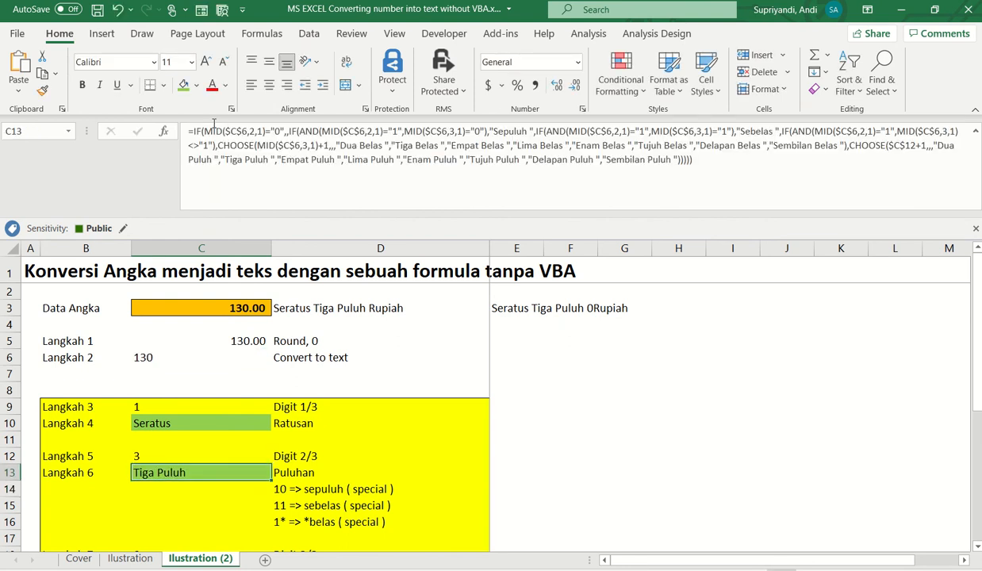
- Replace the C13 reference in the E3 formula with the copied tens IF expression, add a line break and review the formula
click(500, 307)
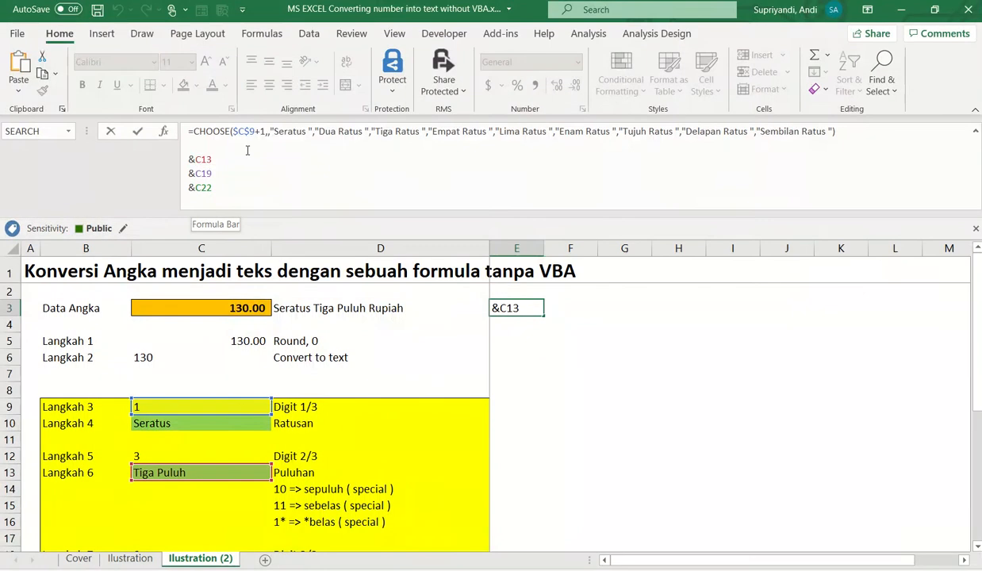
key(shift+End)
text(IF(MID($C$6,2,1)="0",,IF(AND(MID($C$6,2,1)="1",MID($C$6,3,1)="0"),"Sepuluh ",IF(AND(MID($C$6,2,1)="1",MID($C$6,3,1)="1"),"Sebelas ",IF(AND(MID($C$6,2,1)="1",MID($C$6,3,1)<>"1"),CHOOSE(MID($C$6,3,1)+1,,,"Dua Belas ","Tiga Belas ","Empat Belas ","Lima Belas ","Enam Belas ","Tujuh Belas ","Delapan Belas ","Sembilan Belas "),CHOOSE($C$12+1,,"Dua Puluh ","Tiga Puluh ","Empat Puluh ","Lima Puluh ","Enam Puluh ","Tujuh Puluh ","Delapan Puluh ","Sembilan Puluh ")))))
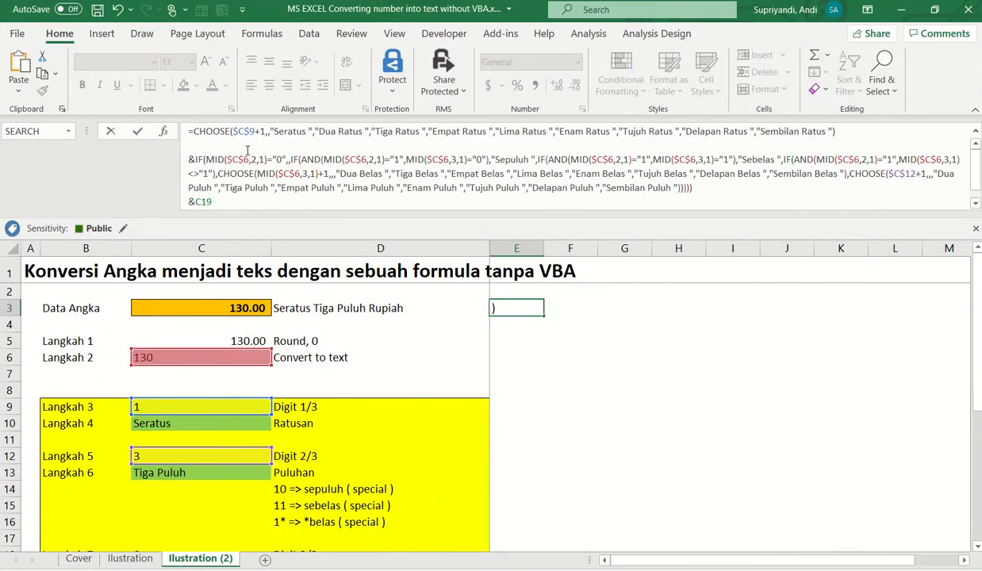
key(alt+Return)
key(ctrl+Return)
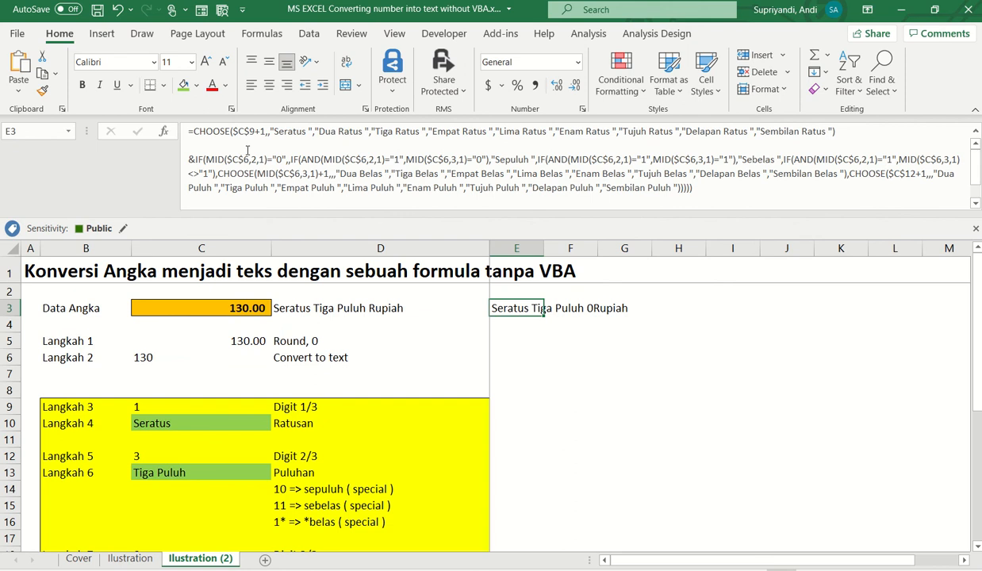
click(975, 204)
click(974, 203)
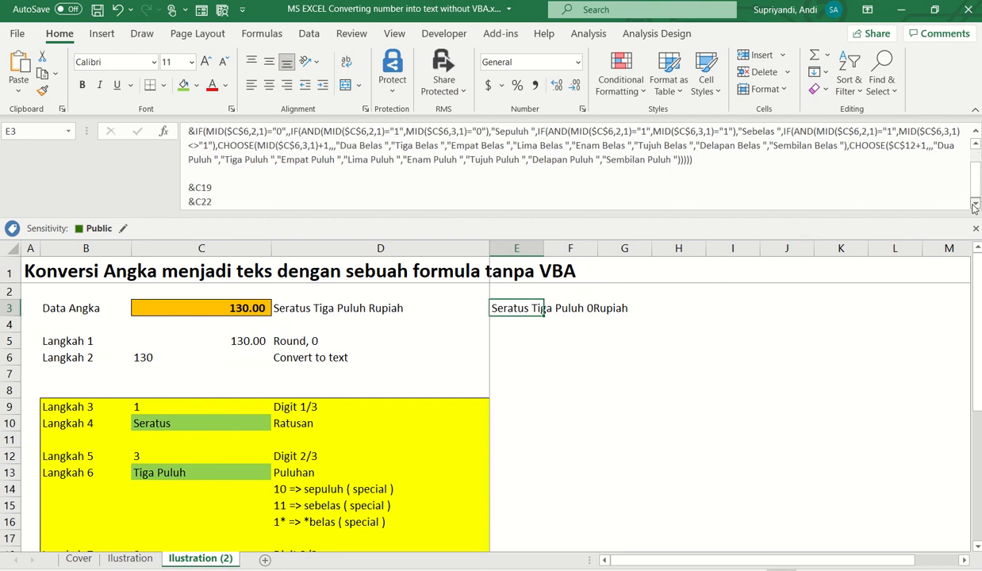
scroll(418, 195, up, 2)
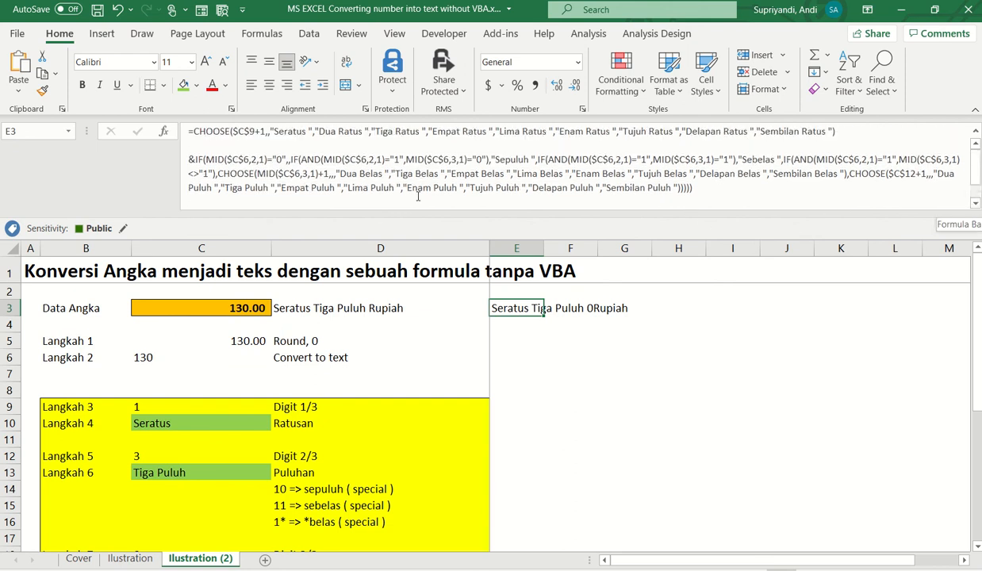
scroll(192, 145, down, 2)
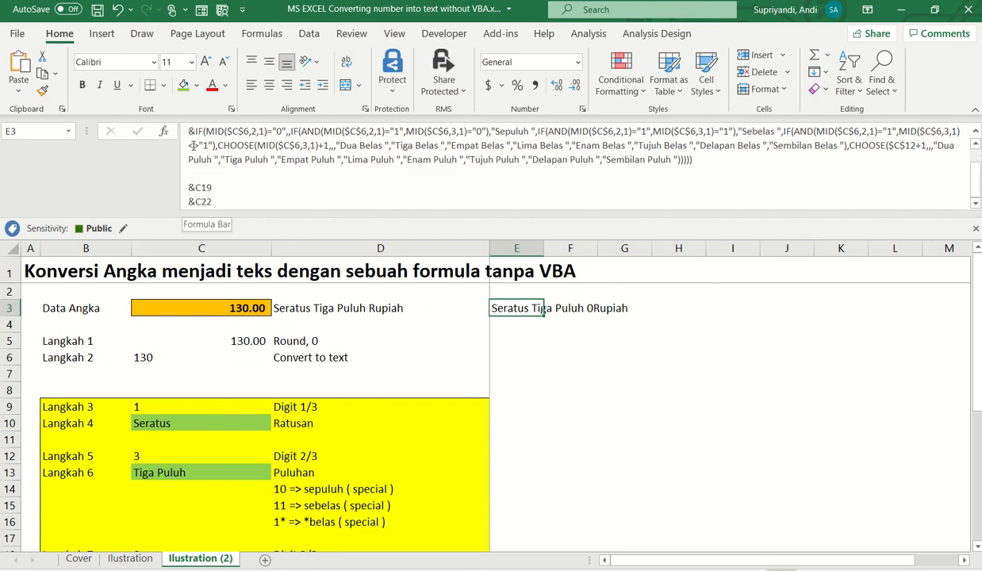
- Copy the units IF(OR(...)) expression from the Langkah 8 formula in C19, without its equals sign
scroll(201, 449, down, 1)
click(196, 521)
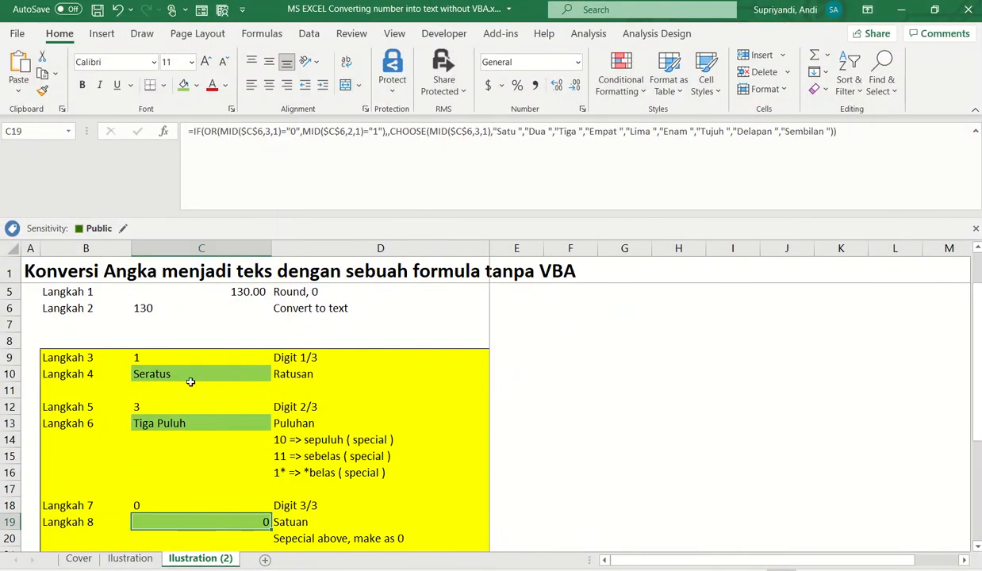
click(195, 134)
key(shift+End)
key(ctrl+c)
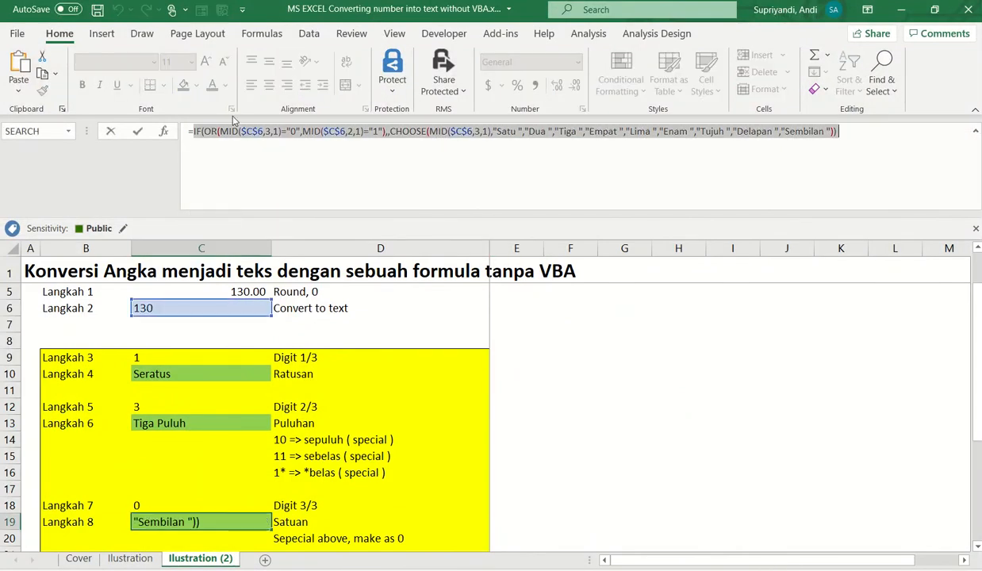
key(Escape)
key(Up)
scroll(466, 426, up, 1)
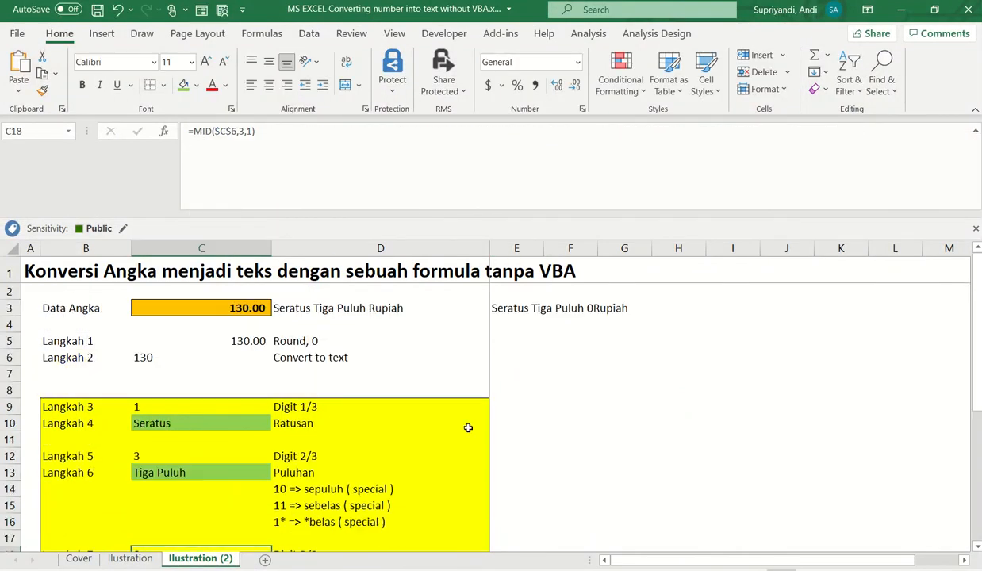
- Replace the C19 reference in the E3 formula with the copied units IF(OR(...)) expression, followed by an extra line break
click(508, 308)
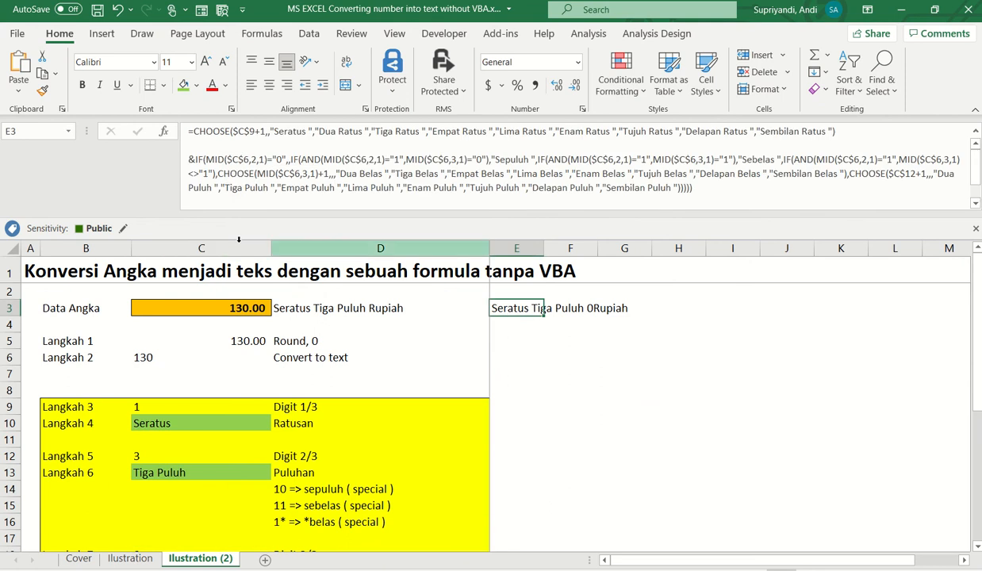
scroll(206, 185, down, 1)
click(206, 185)
double_click(203, 187)
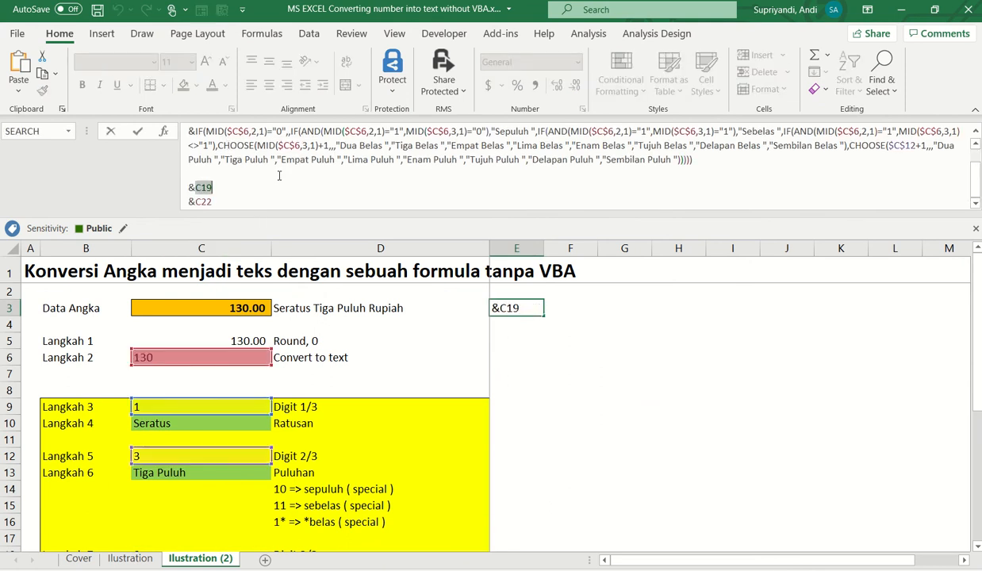
key(ctrl+v)
key(alt+Return)
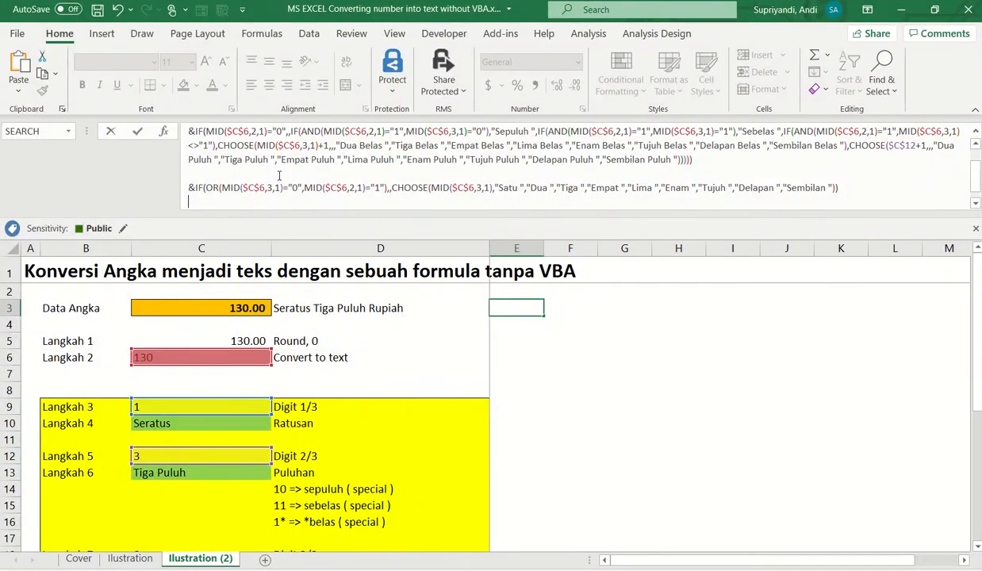
key(Return)
key(Up)
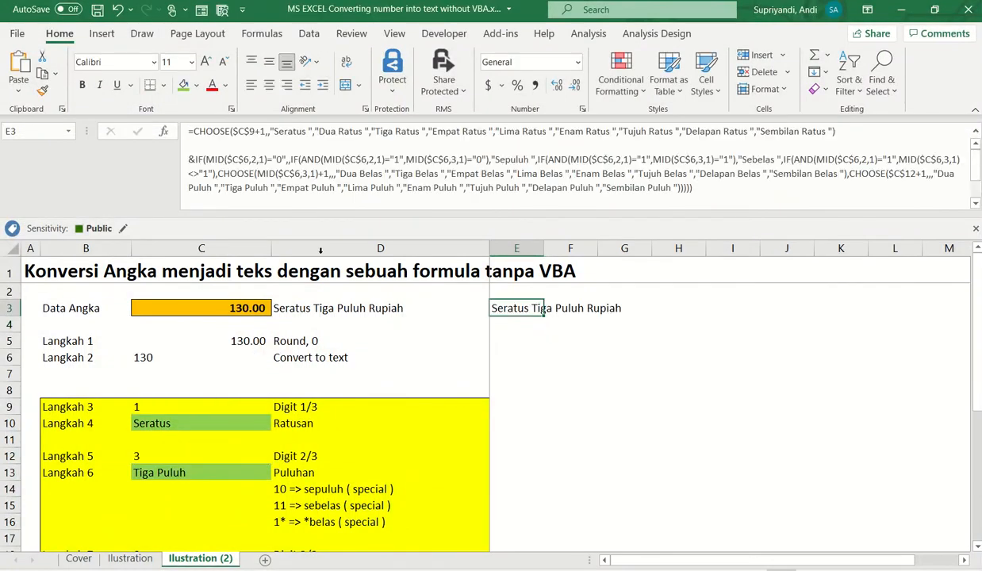
- Check the E3 formula for its remaining C22 reference and copy the Rupiah IF(LEN(...)) expression from Langkah 9 in C22, without its equals sign
scroll(332, 374, down, 2)
scroll(332, 373, down, 1)
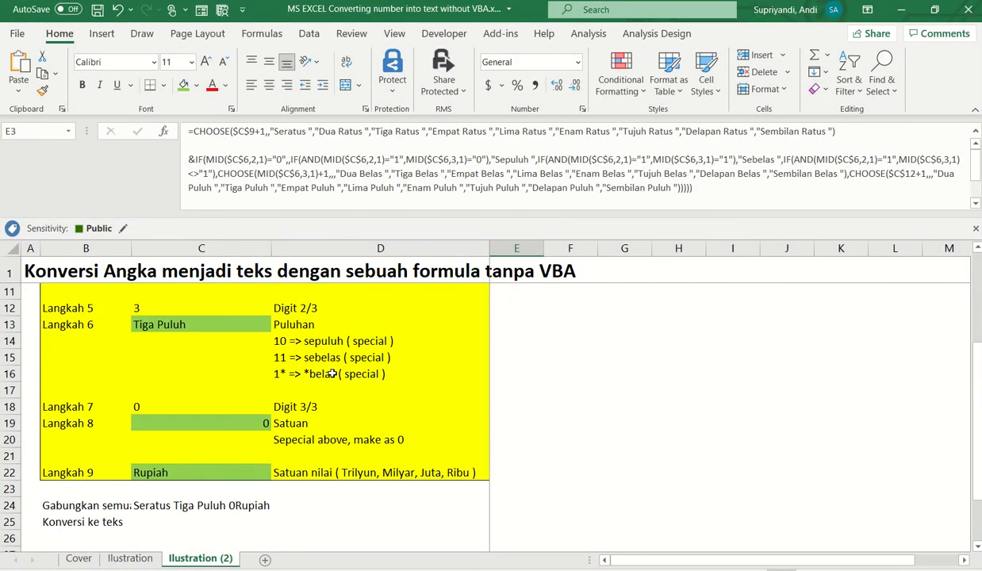
scroll(333, 374, up, 3)
key(F2)
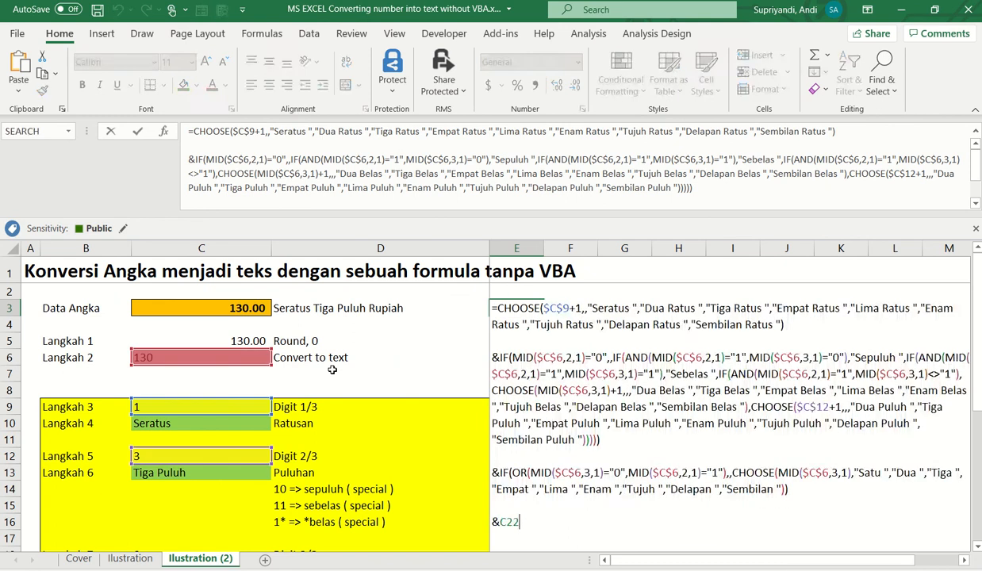
scroll(332, 373, down, 3)
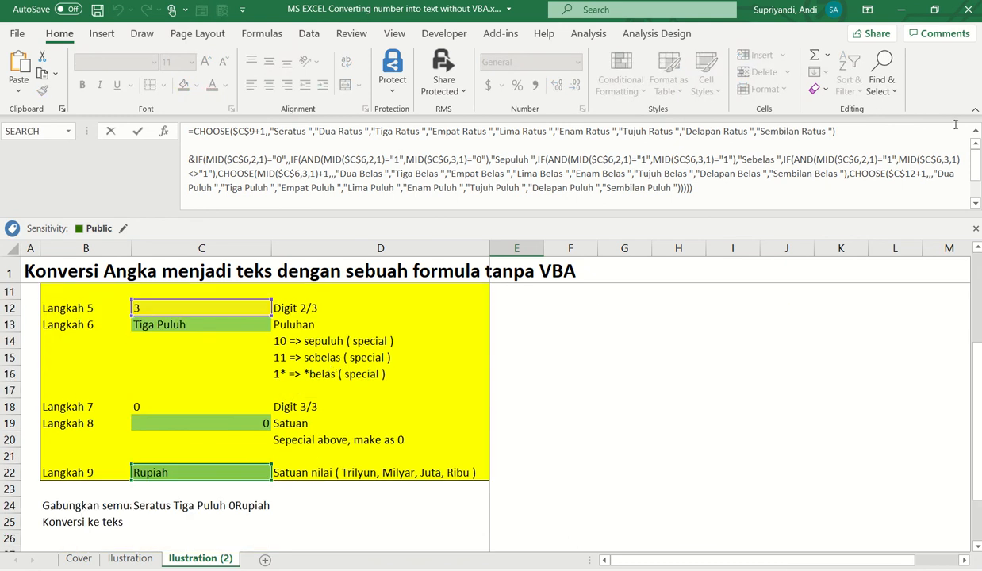
scroll(925, 172, down, 2)
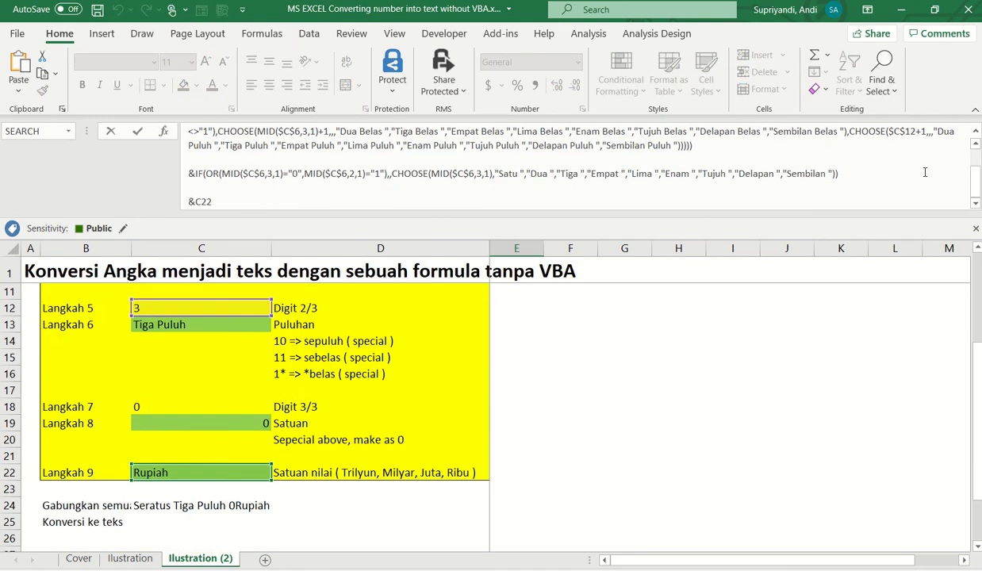
key(Escape)
scroll(166, 438, down, 3)
click(176, 456)
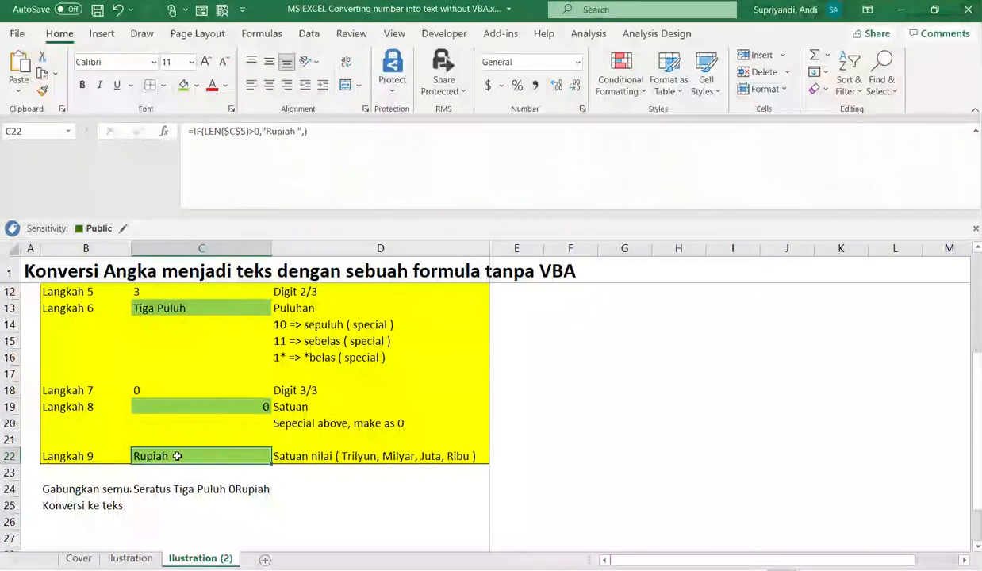
key(F2)
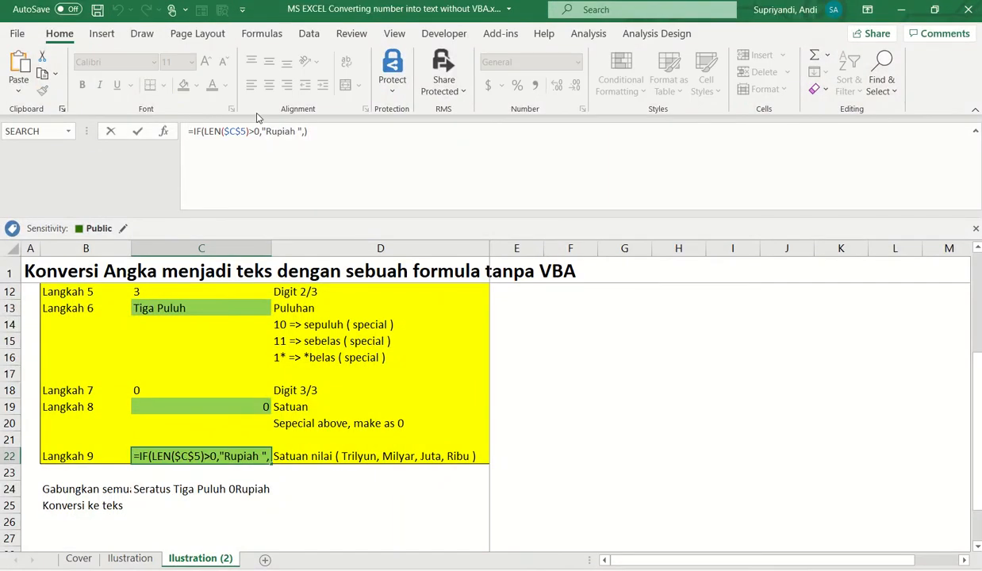
key(shift+Return)
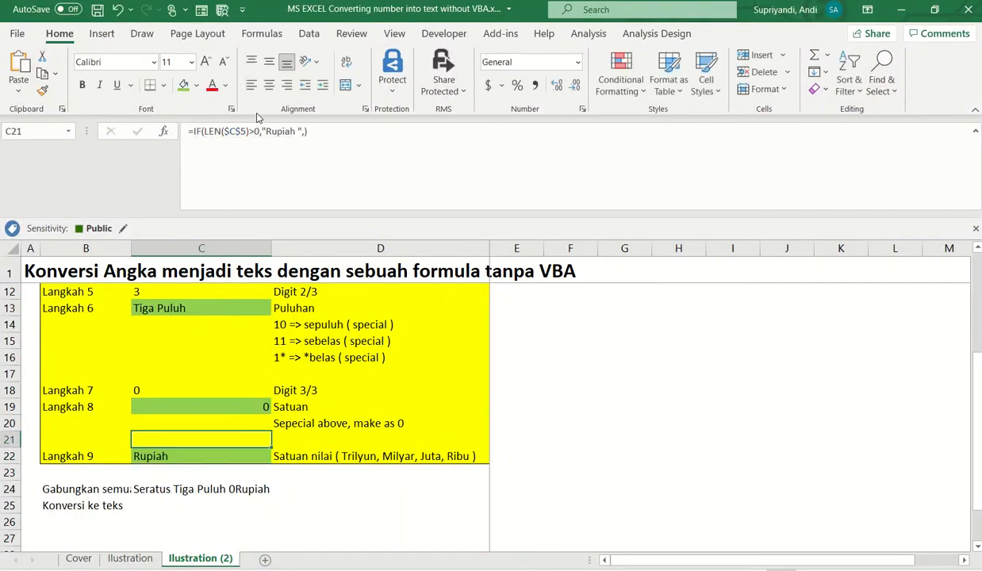
- Replace the C22 reference at the end of the E3 formula with IF(LEN($C$5)>0,"Rupiah ",)
scroll(510, 356, up, 4)
click(525, 302)
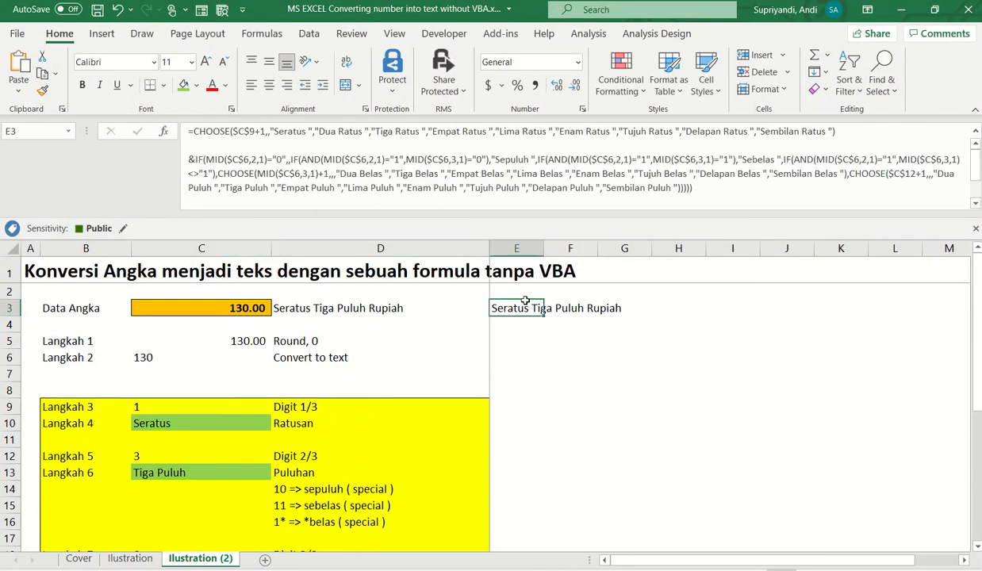
scroll(300, 175, down, 2)
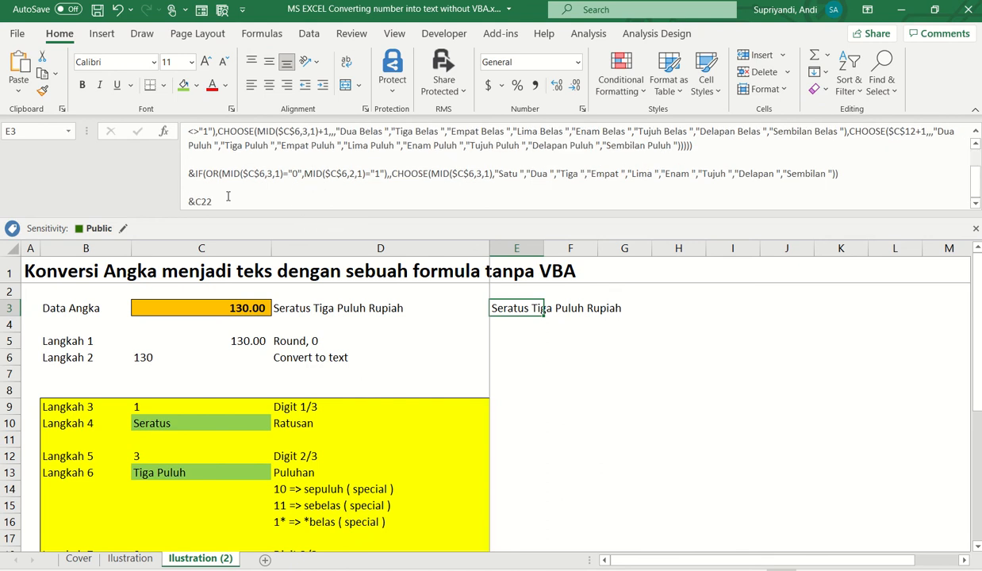
click(194, 200)
key(shift+End)
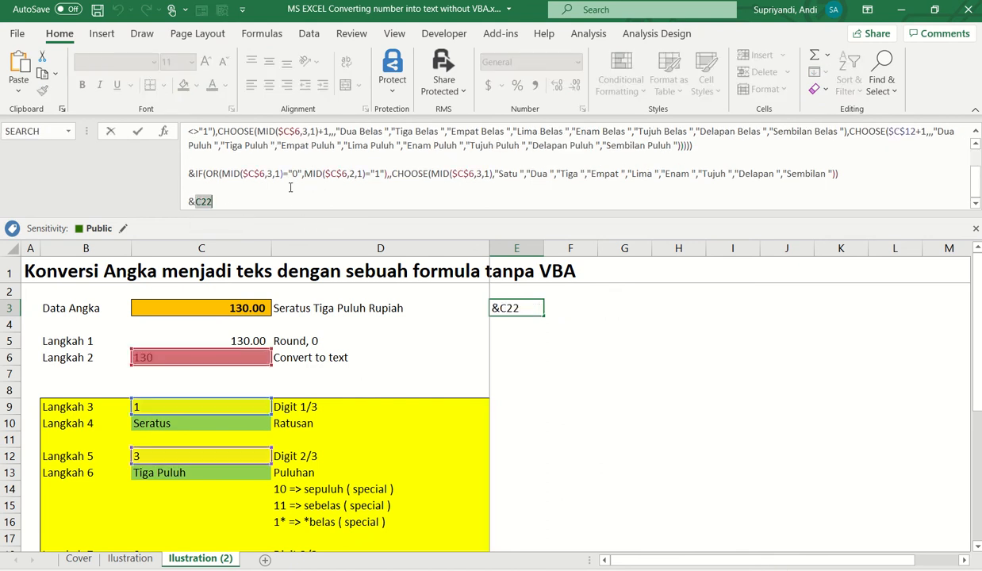
text(IF(LEN($C$5)>0,"Rupiah ",))
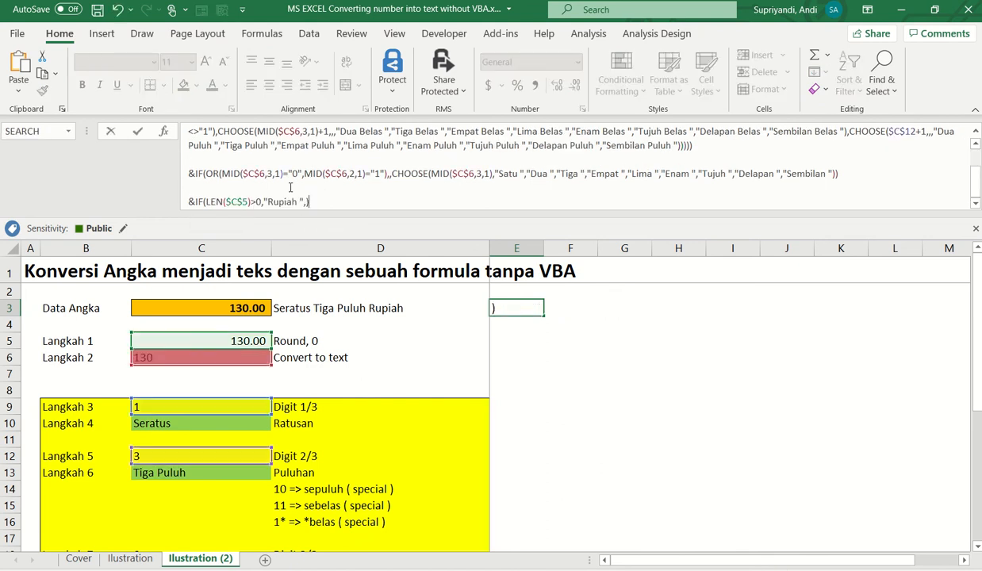
key(ctrl+Return)
- Examine the E3 formula for references that still point to the Langkah helper cells
key(F2)
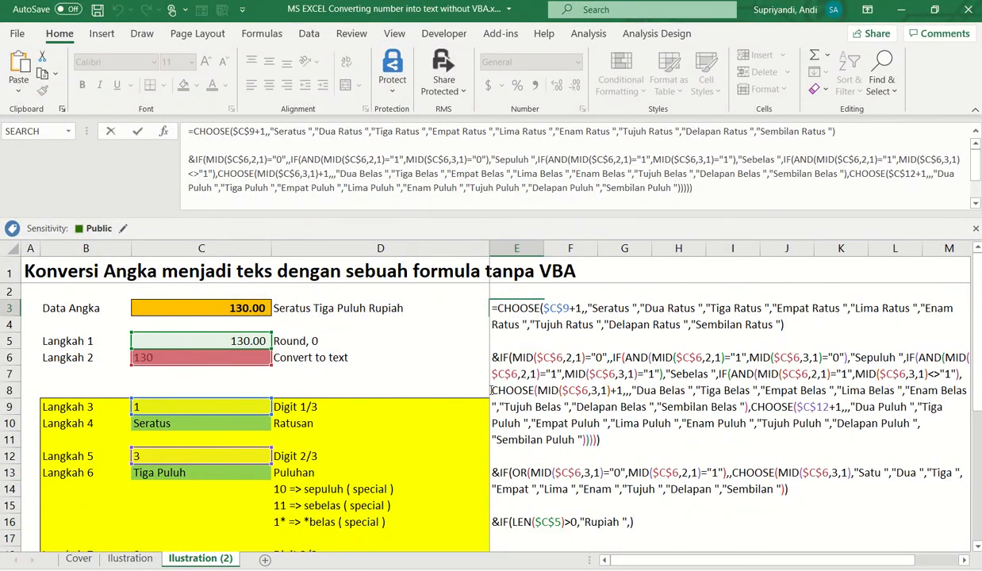
scroll(407, 366, down, 2)
scroll(407, 366, down, 1)
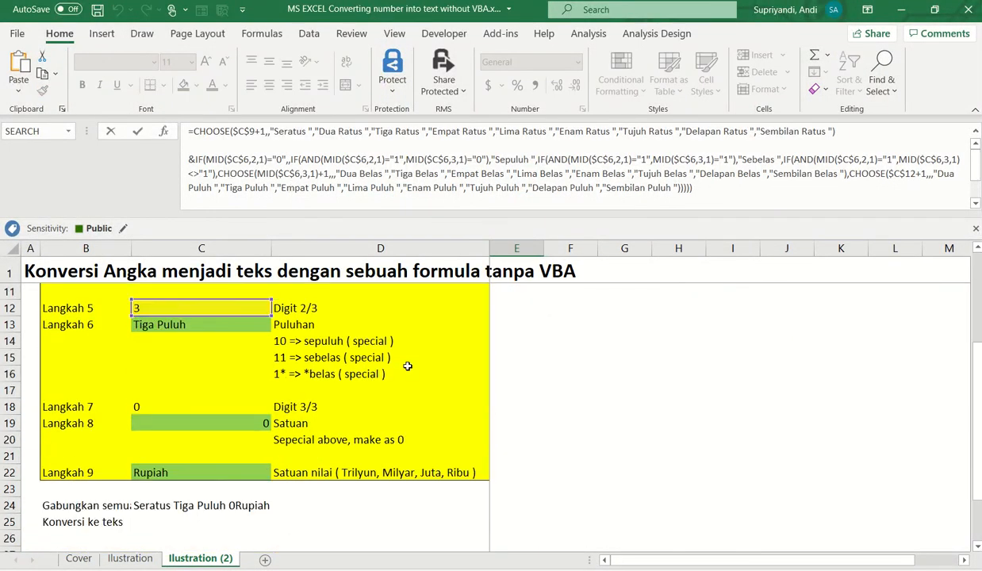
scroll(407, 365, up, 4)
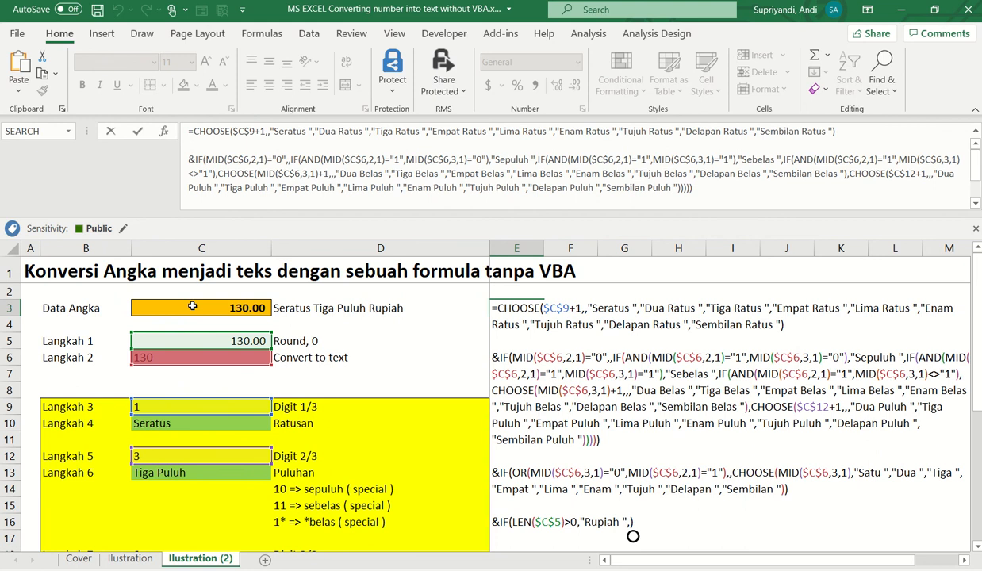
key(ctrl+Return)
key(F2)
key(Escape)
- Copy the expression MID($C$6,2,1) from the Langkah 5 formula in C12, without its equals sign
click(194, 455)
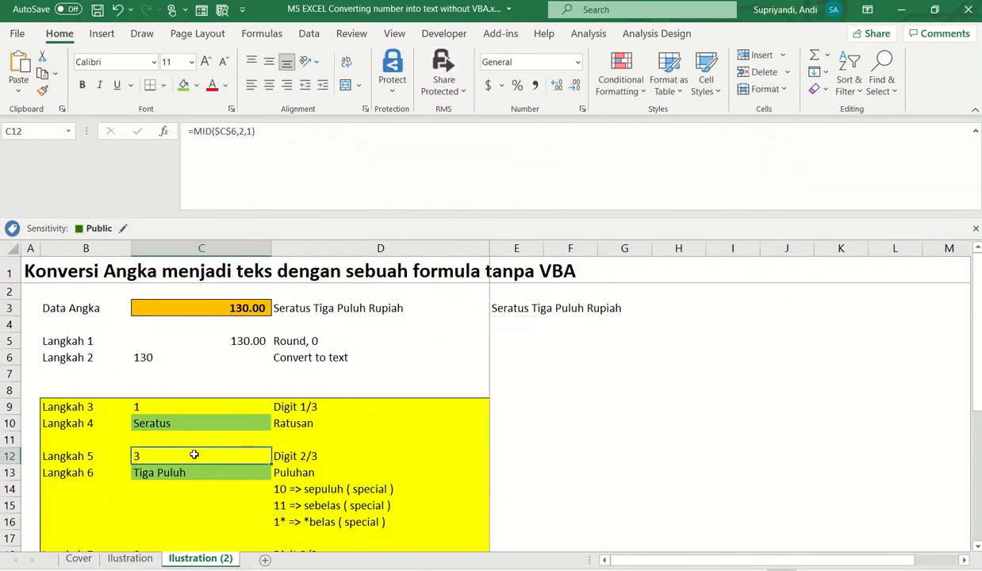
double_click(193, 454)
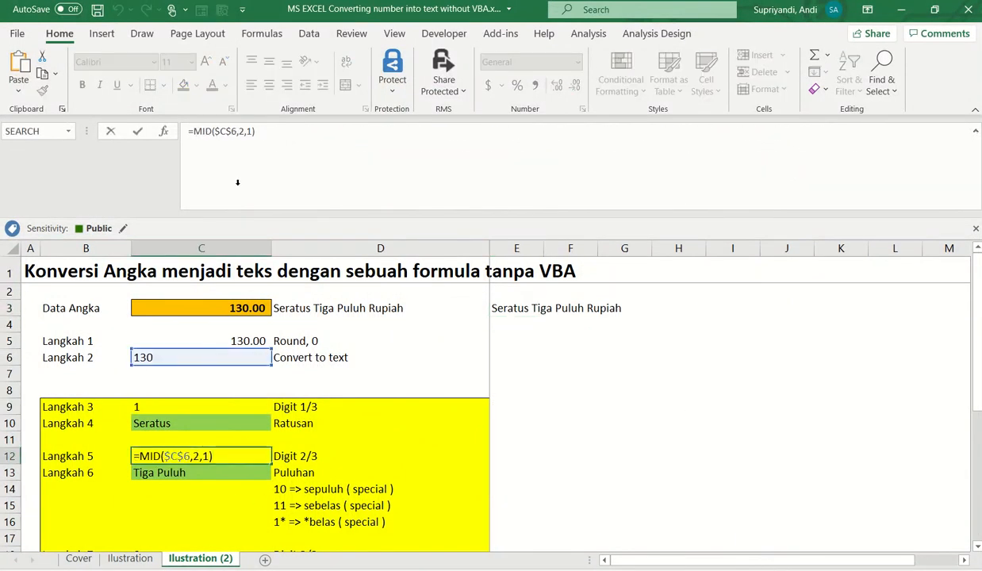
key(Escape)
click(195, 133)
key(shift+End)
key(ctrl+c)
key(Escape)
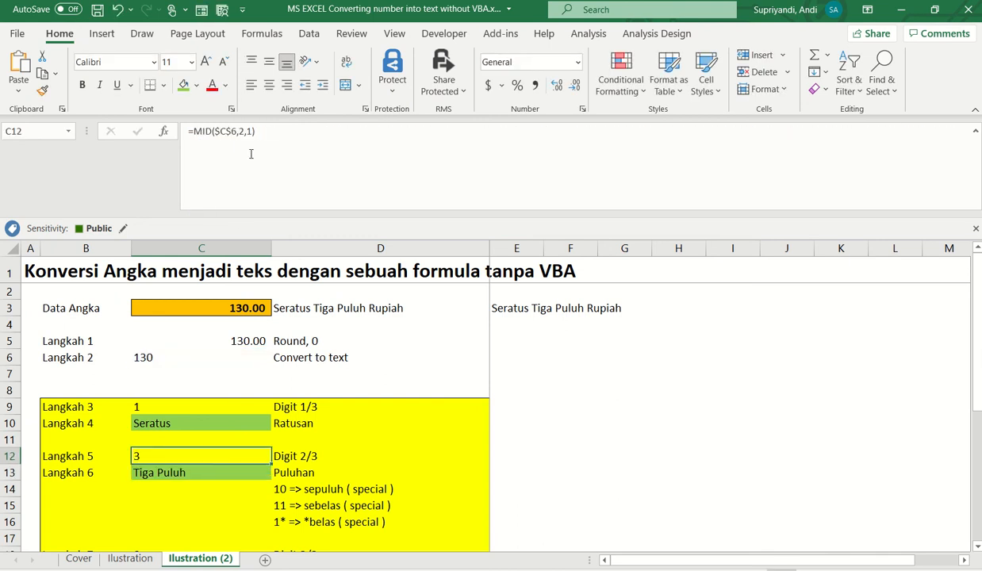
- Replace all occurrences of $C$12 in the formulas of E3:E4 with MID($C$6,2,1)
click(493, 303)
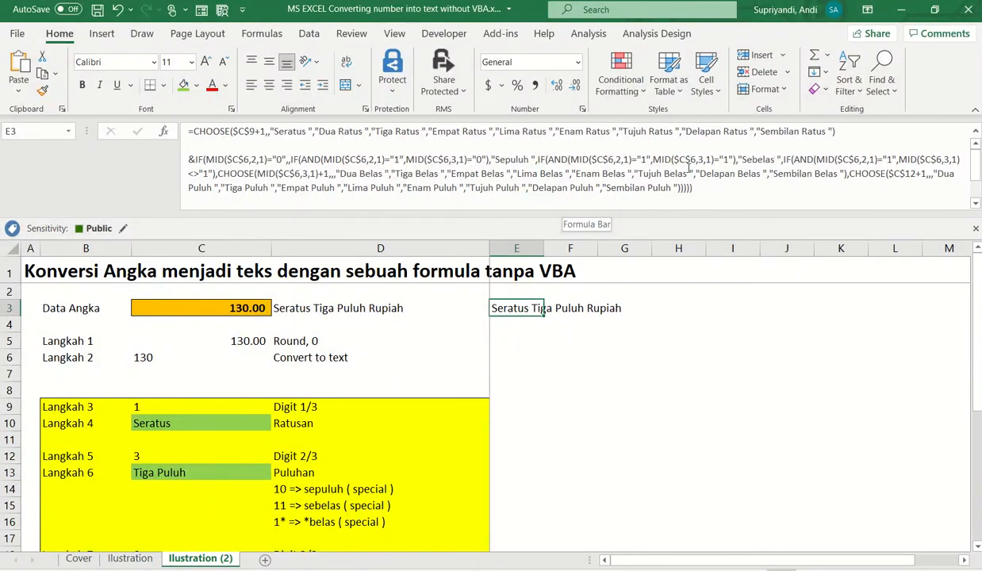
click(919, 172)
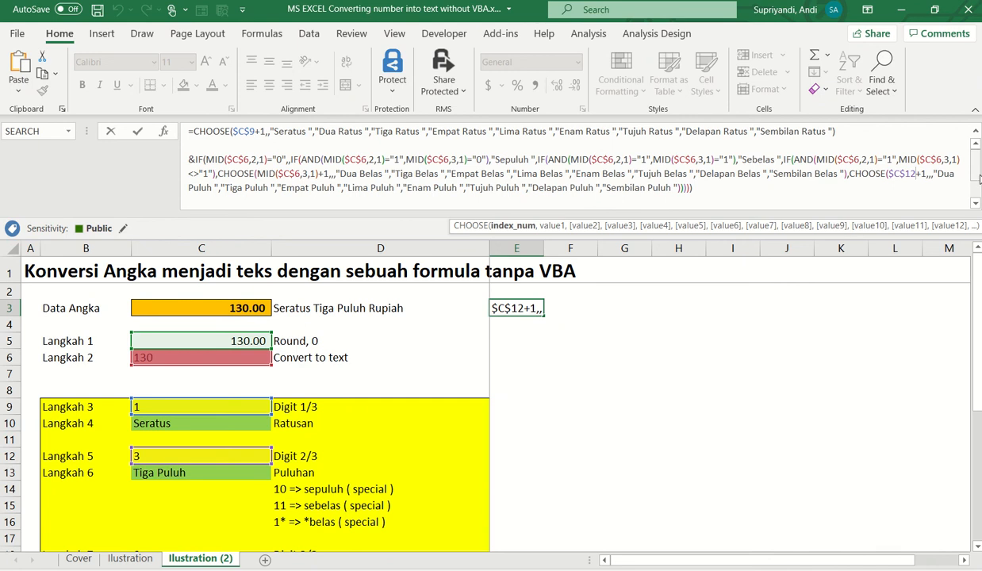
key(Return)
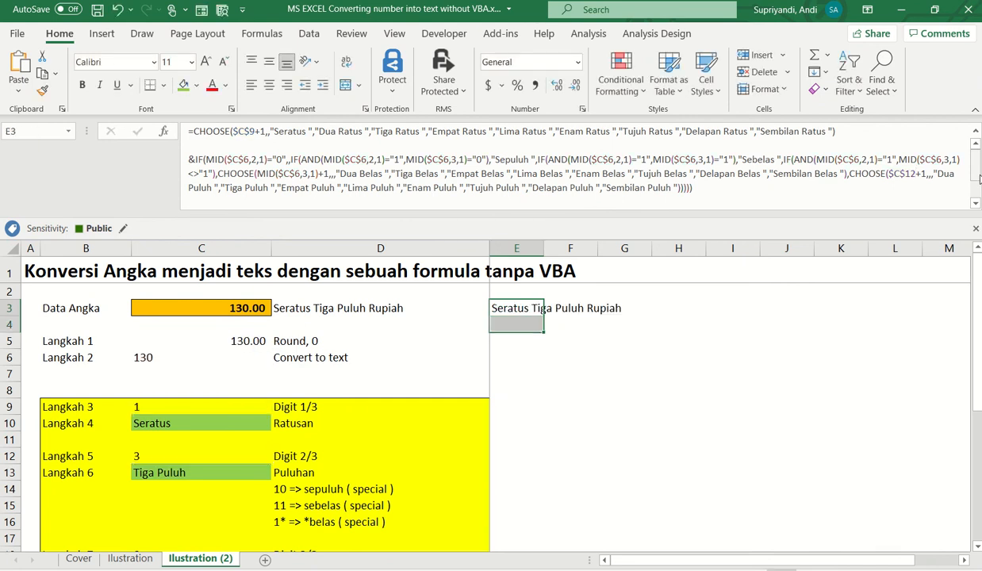
key(ctrl+f)
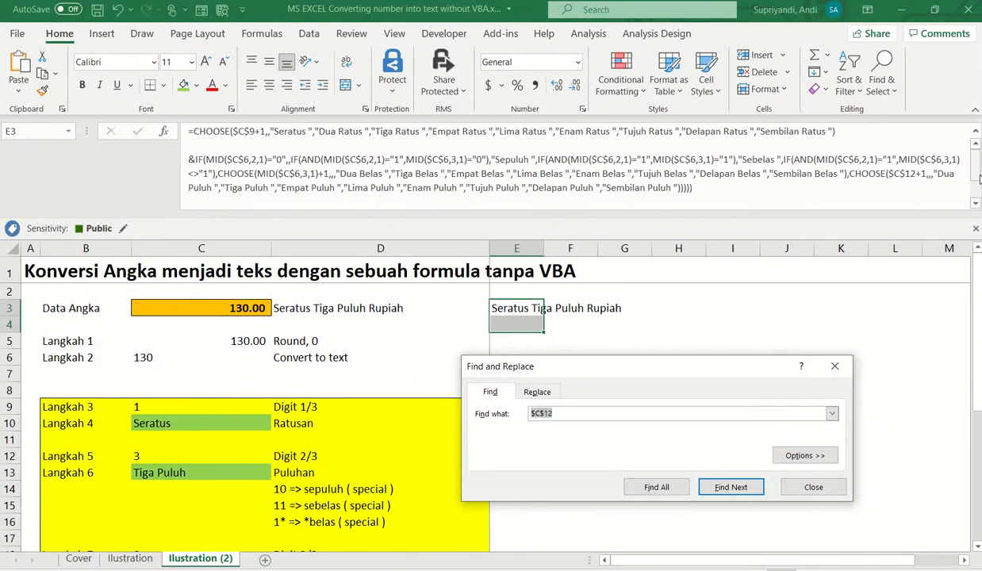
key(ctrl+h)
key(ctrl+v)
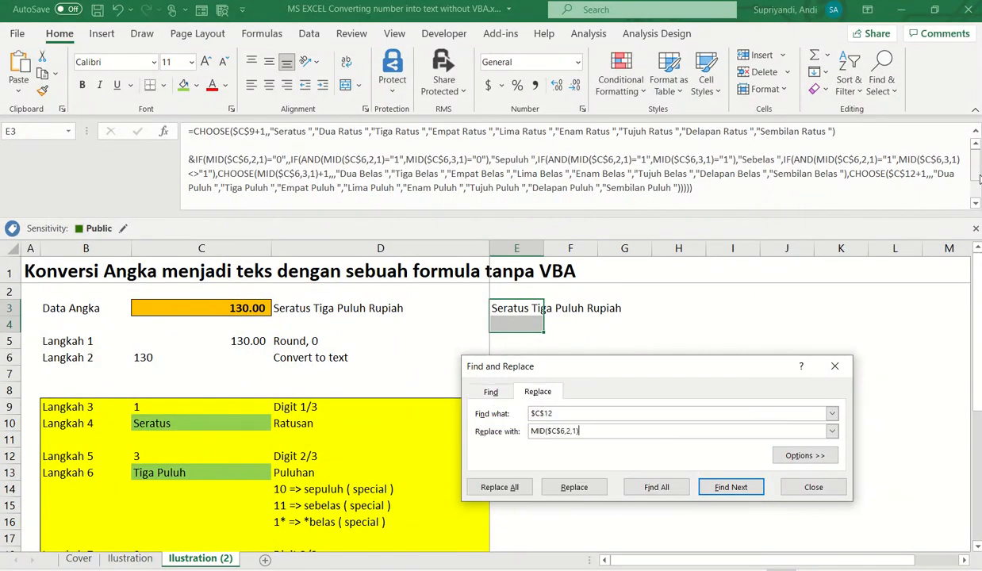
key(alt+a)
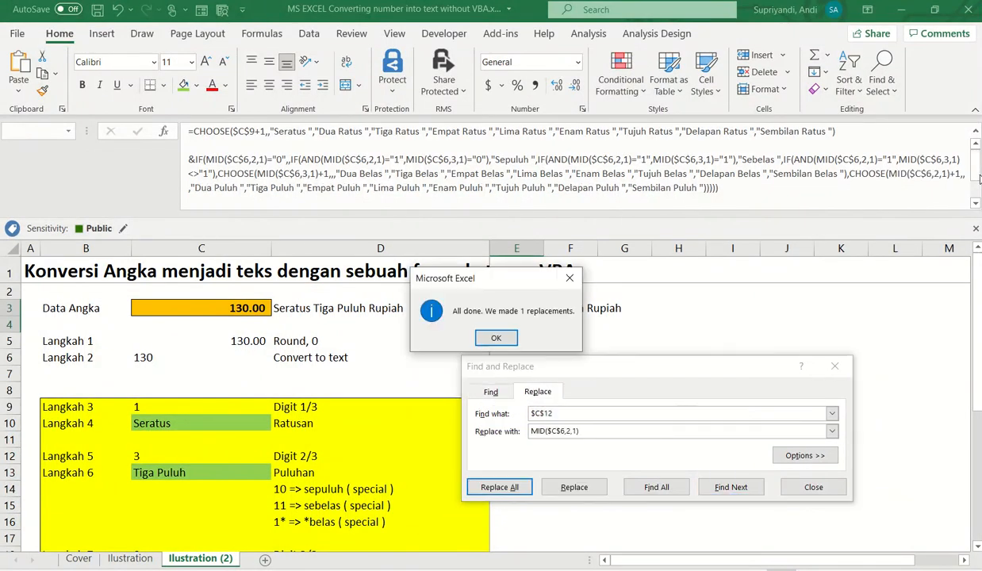
key(Return)
key(Escape)
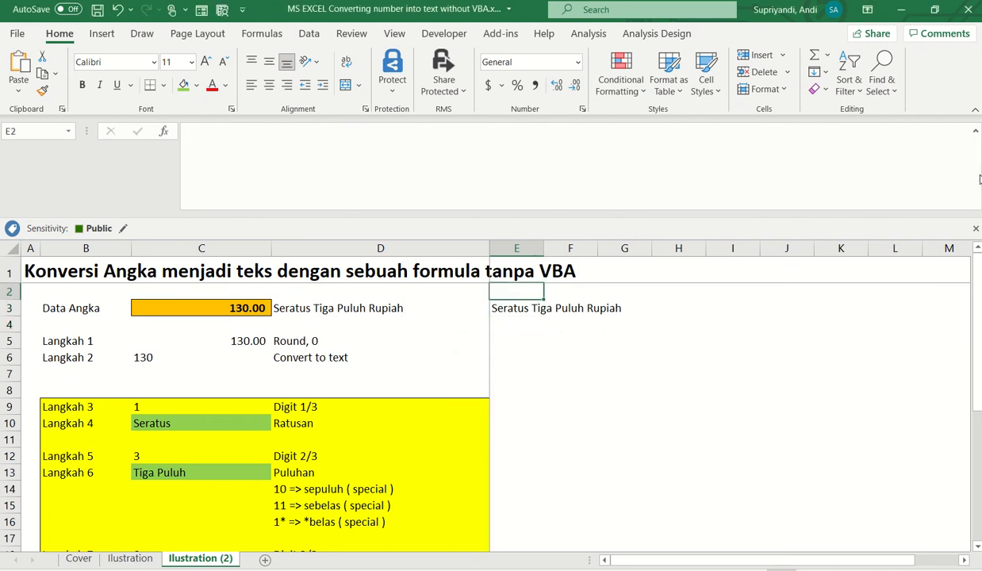
- Check the E3 formula for its $C$9 reference and copy LEFT($C$6) from the Langkah 3 formula in C9, without its equals sign
key(Up)
key(F2)
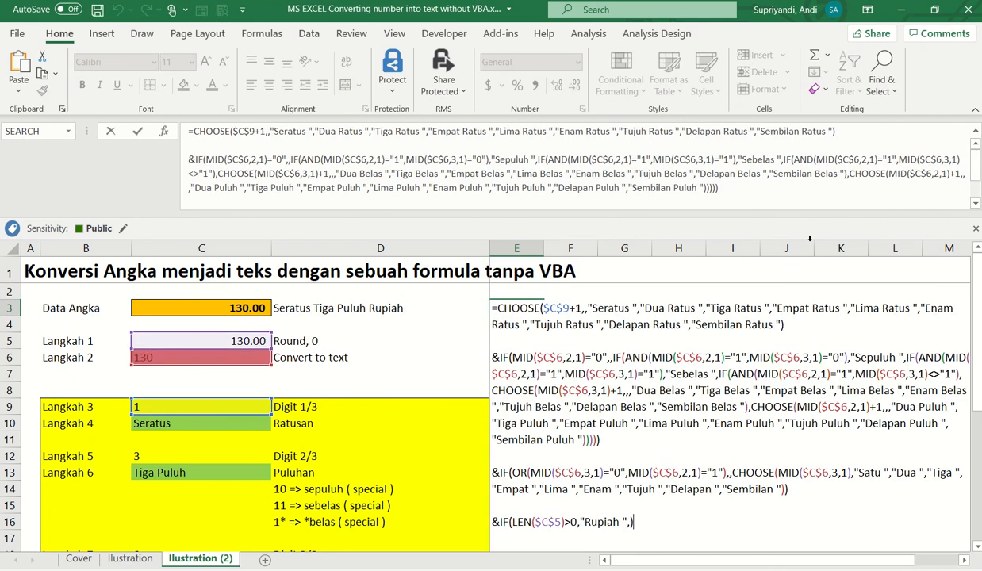
scroll(238, 448, down, 1)
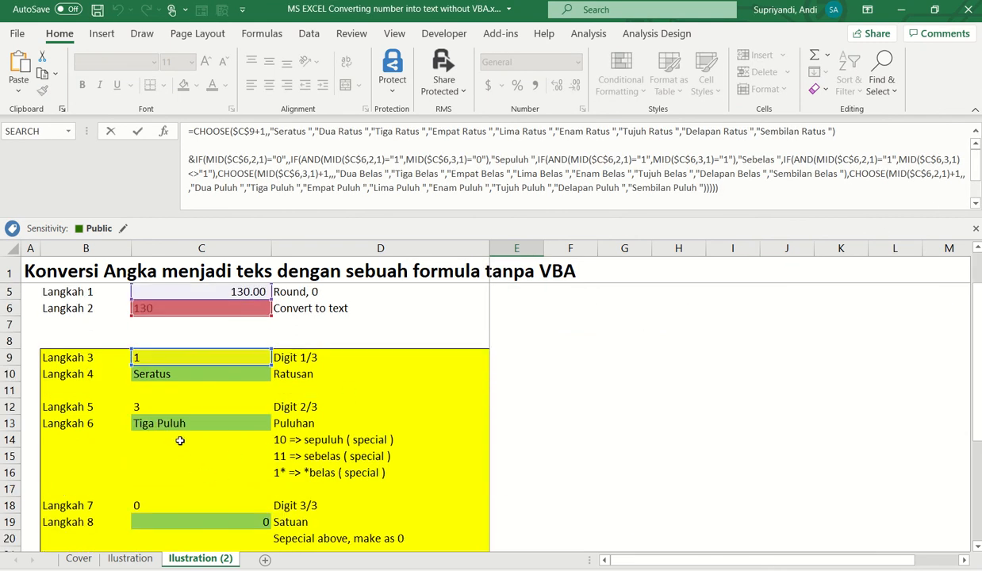
scroll(180, 440, up, 1)
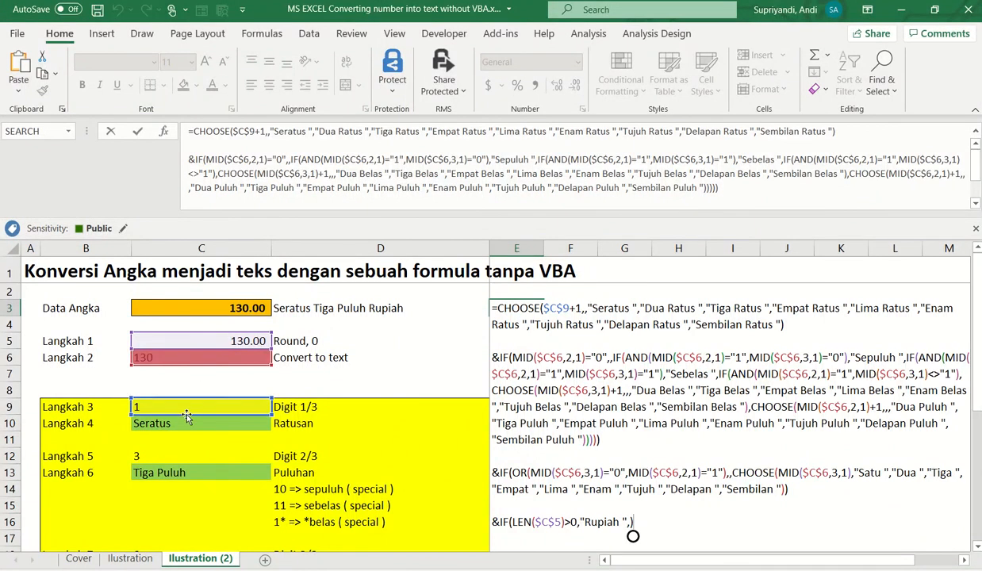
key(Escape)
click(186, 411)
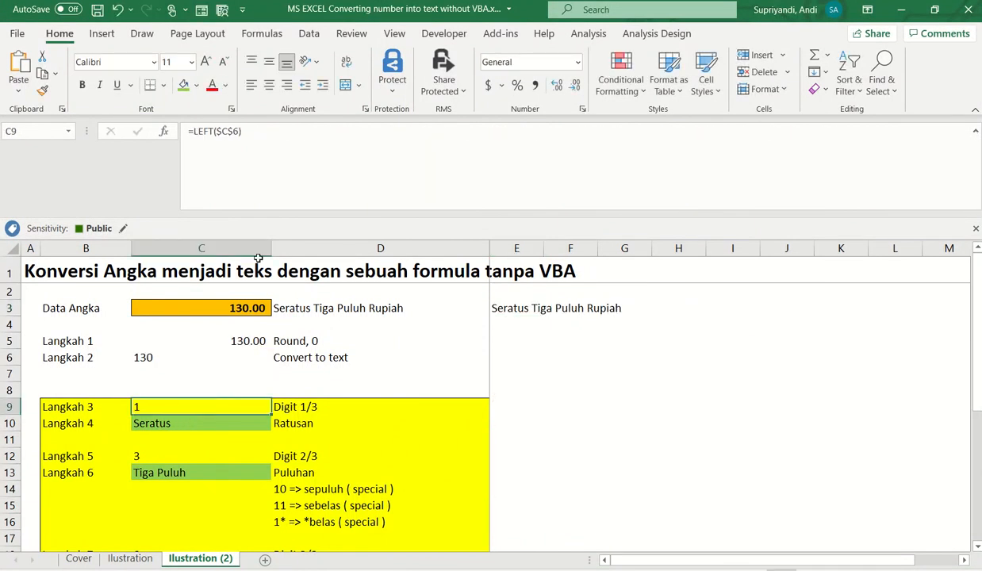
drag(258, 133, 193, 132)
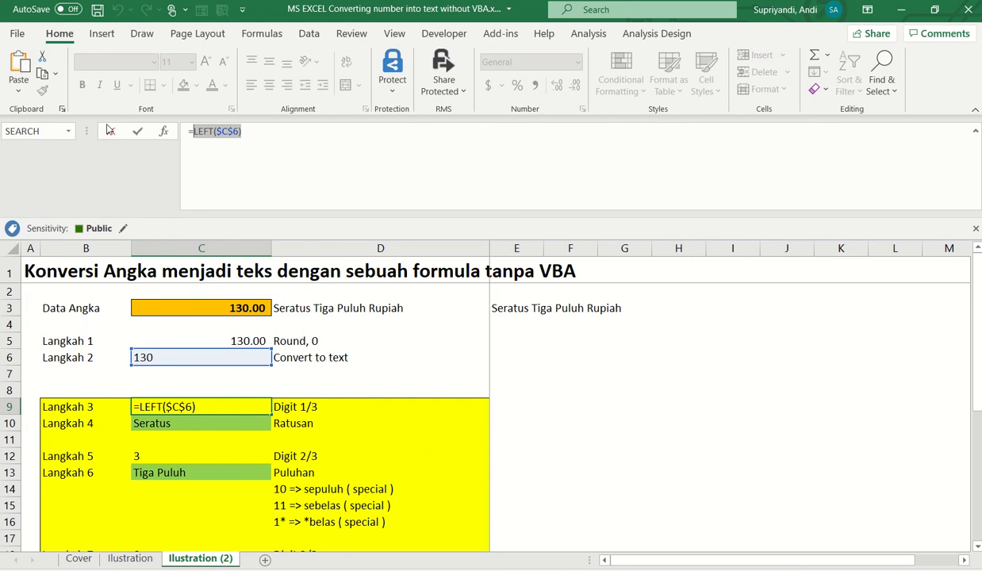
click(109, 130)
key(Up)
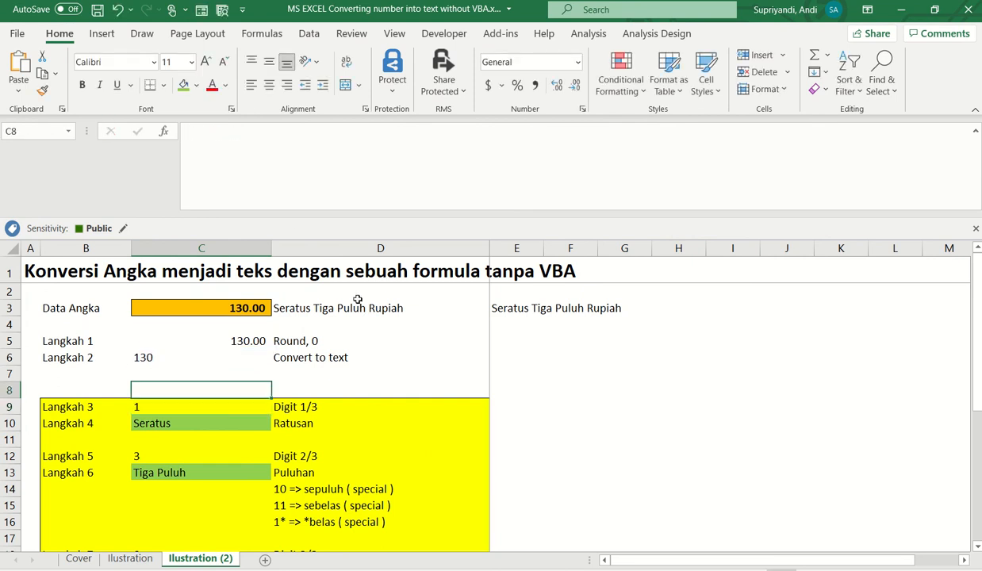
- Replace all occurrences of $C$9 in the formulas of E3:E4 with LEFT($C$6), and open the E3 formula for review
click(514, 308)
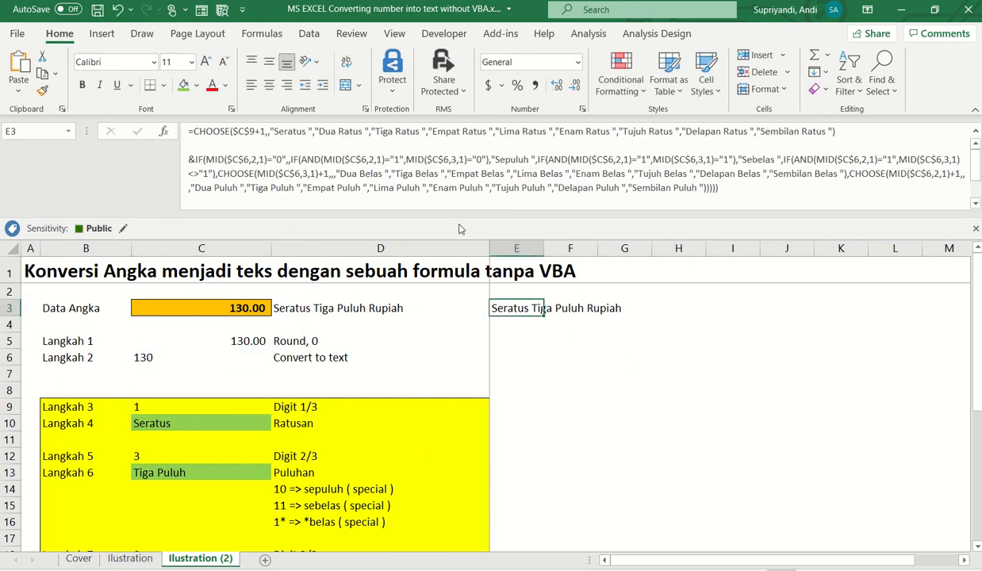
key(shift+Down)
key(ctrl+f)
text($C$9)
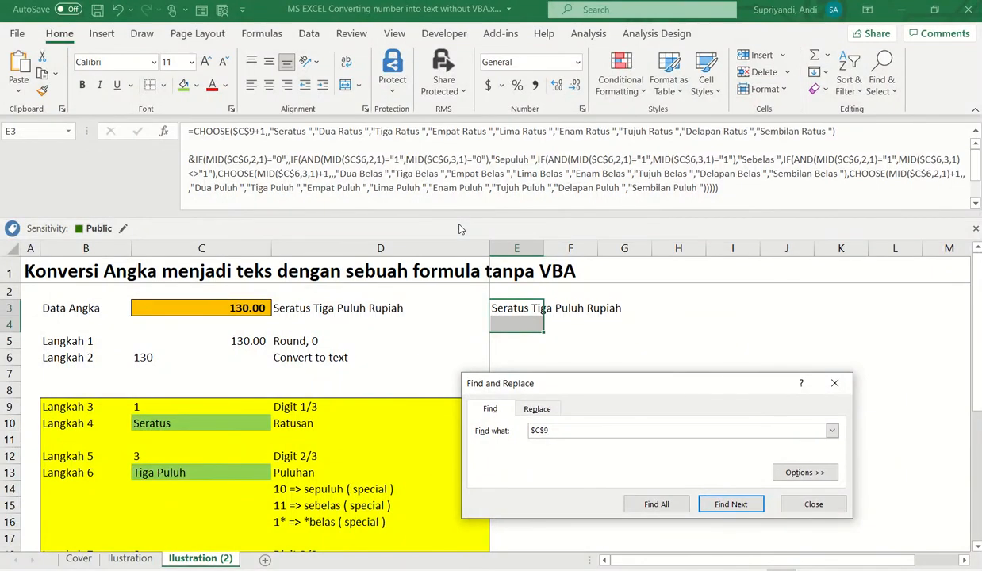
key(ctrl+h)
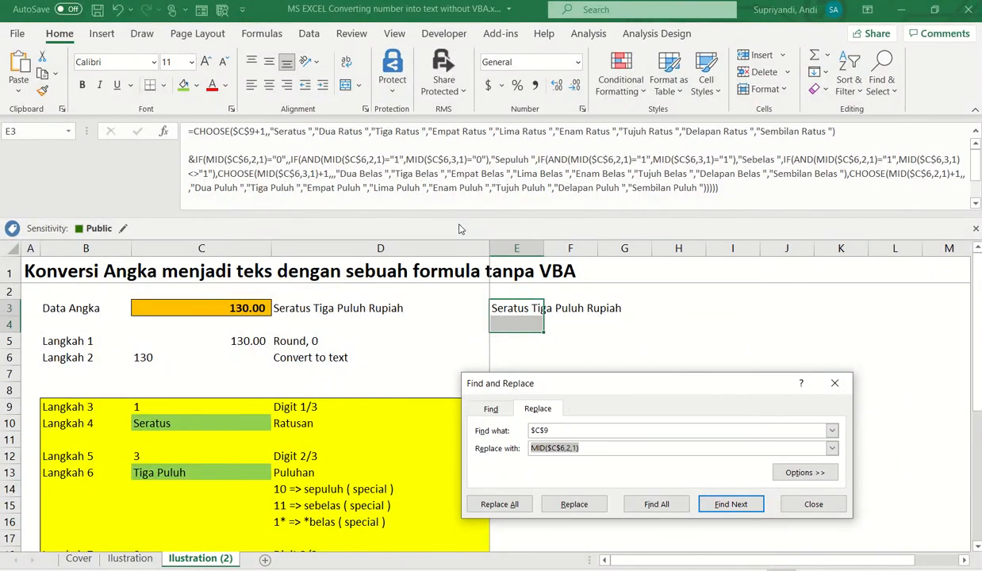
text(LEFT($C$6))
key(alt+a)
key(Return)
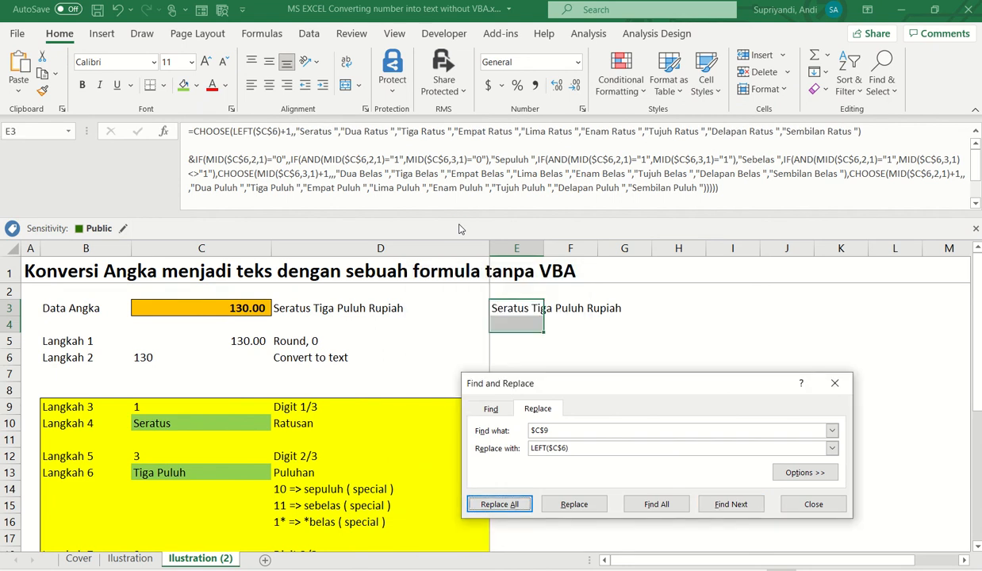
key(Escape)
key(Up)
key(Down)
key(F2)
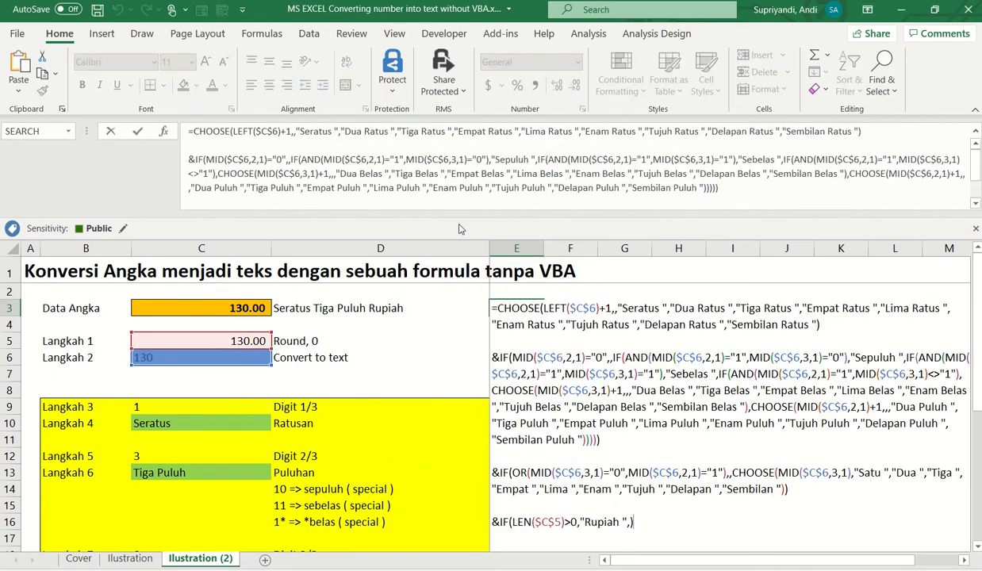
- Copy the expression TEXT($C$5,"000") from the Langkah 2 formula in C6, without its equals sign
scroll(131, 429, down, 2)
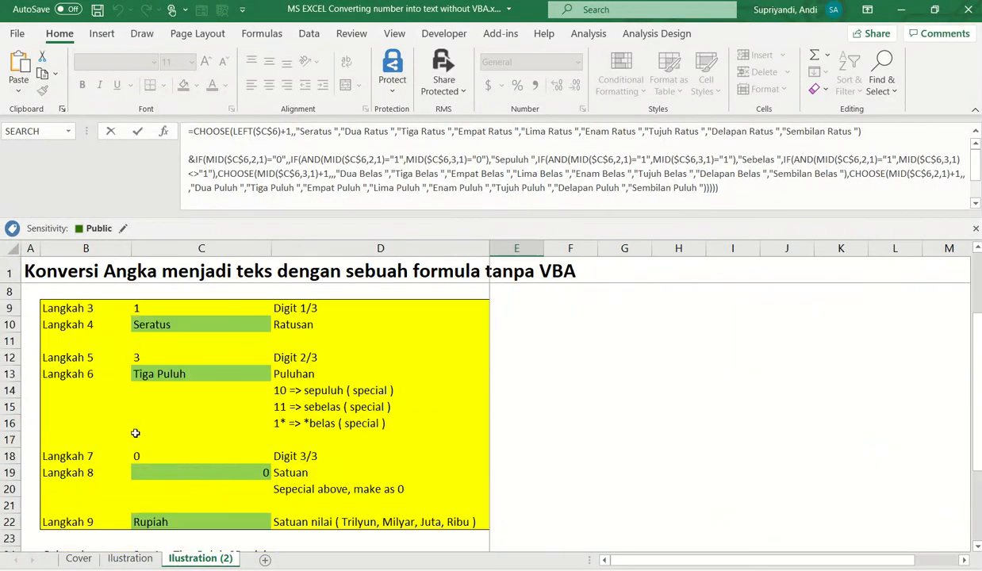
scroll(148, 471, up, 2)
key(Escape)
key(F2)
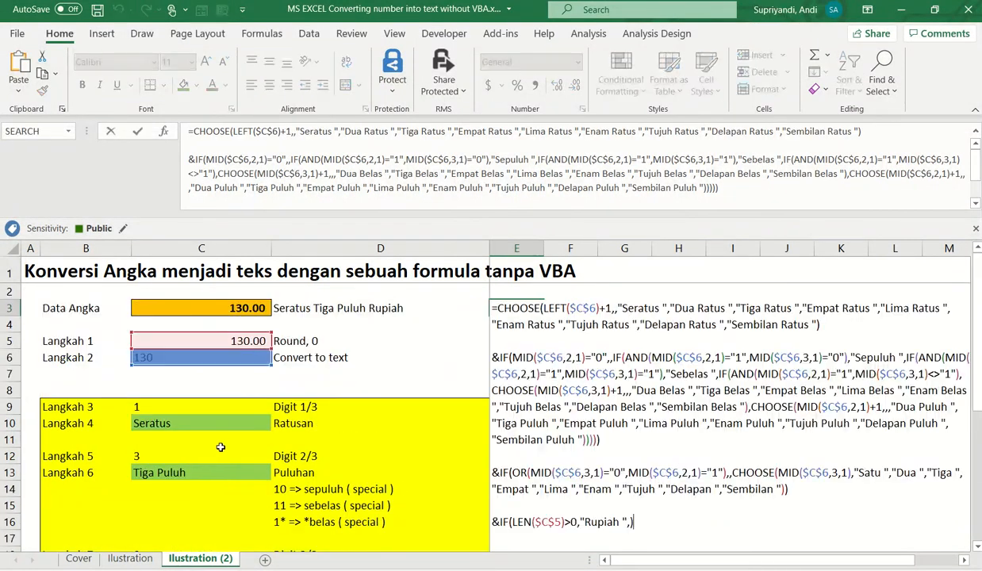
key(Escape)
click(162, 359)
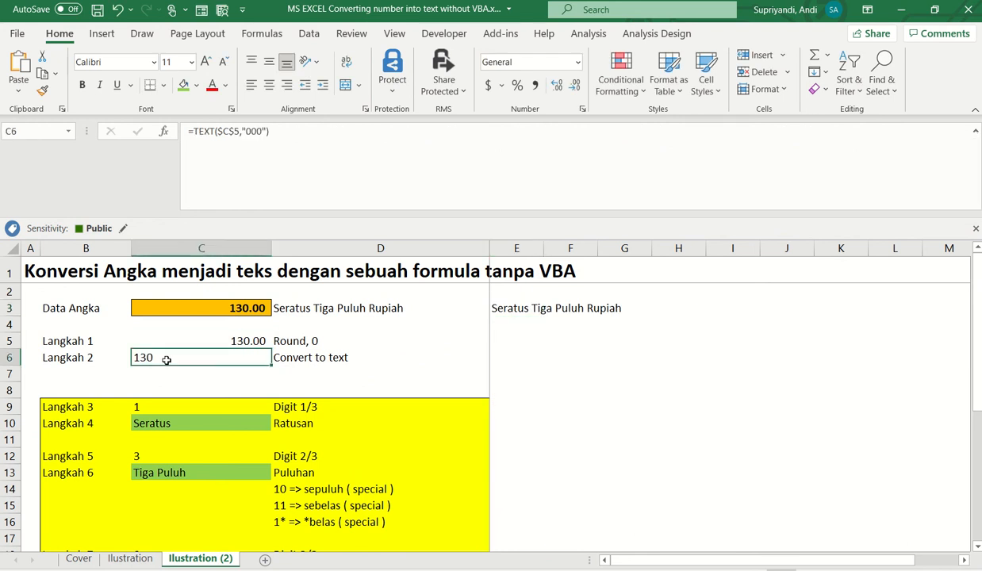
click(186, 135)
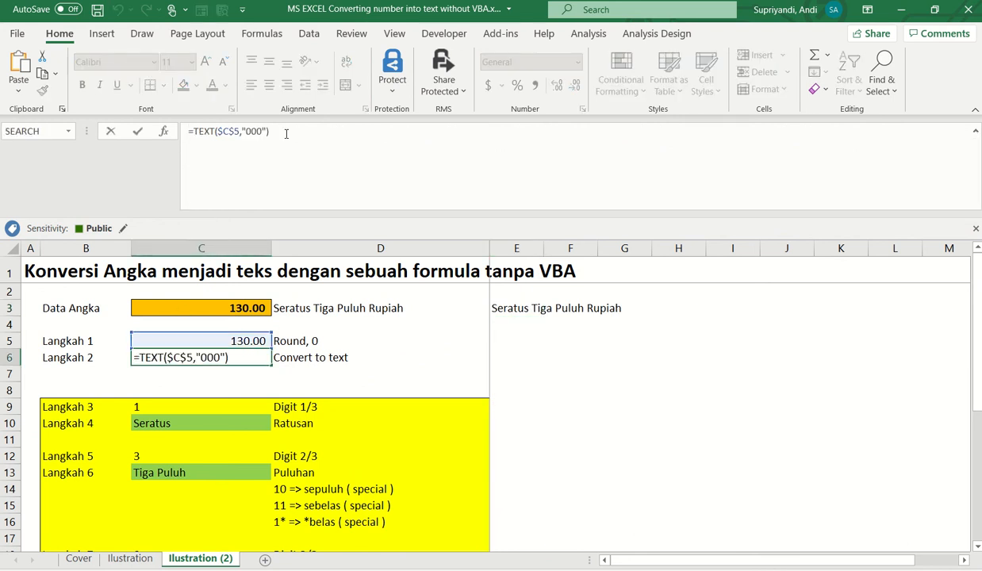
drag(186, 135, 287, 134)
key(ctrl+c)
key(Escape)
- Replace all occurrences of $C$6 in the sheet's formulas with TEXT($C$5,"000")
key(Up)
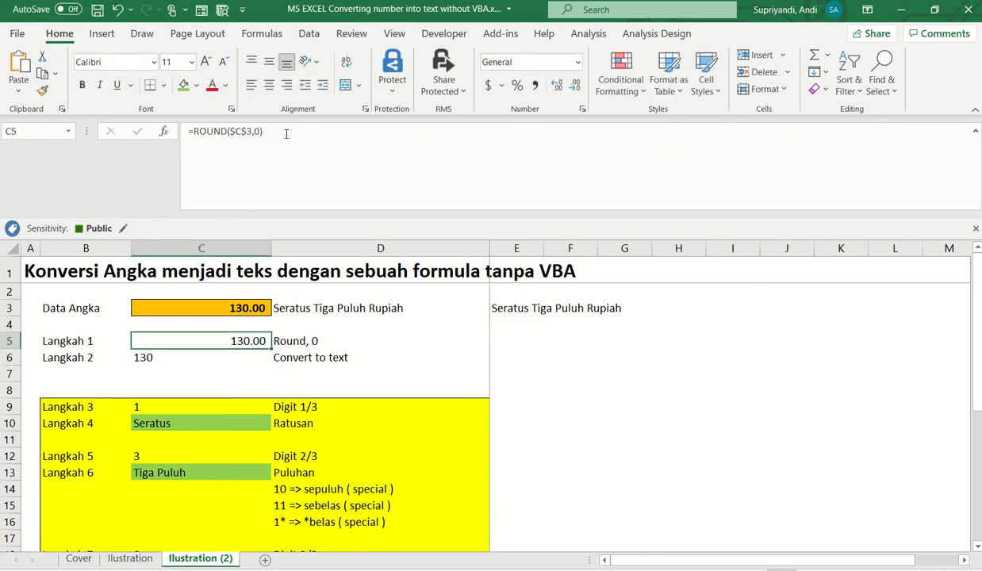
key(Right)
key(Right)
key(Right)
key(Up)
key(Up)
key(Left)
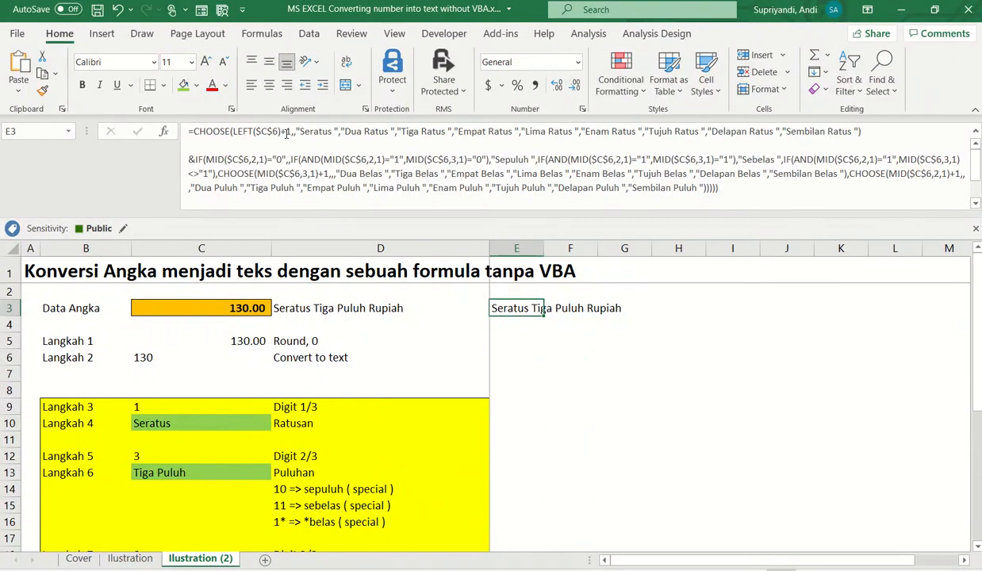
key(ctrl+f)
text($C$6)
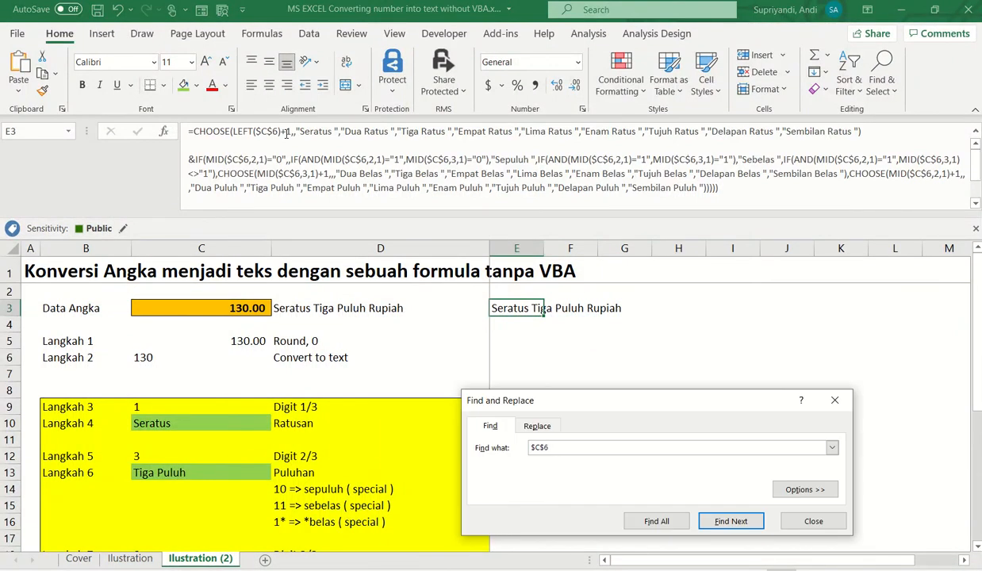
key(ctrl+h)
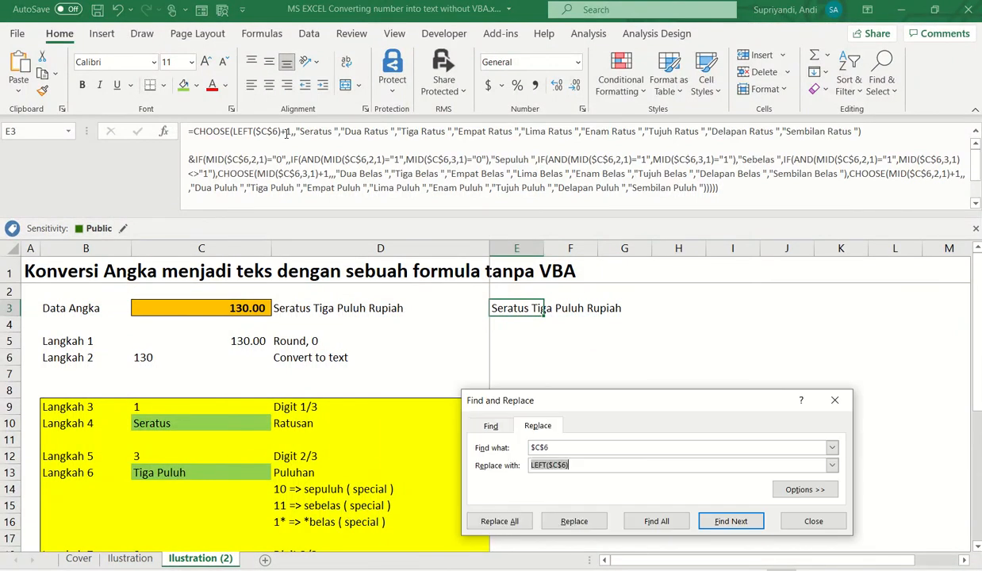
key(ctrl+v)
key(alt+a)
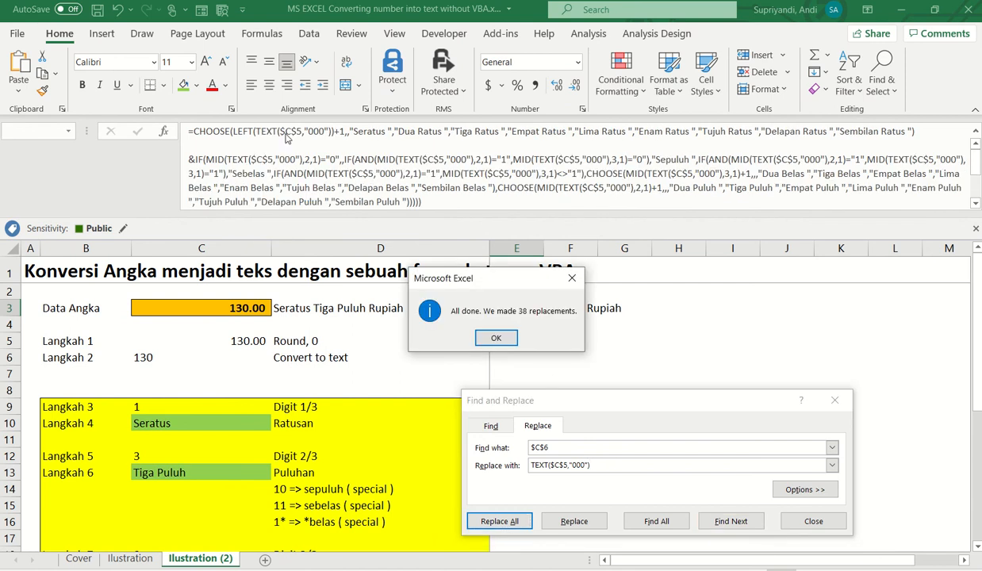
key(Return)
key(Escape)
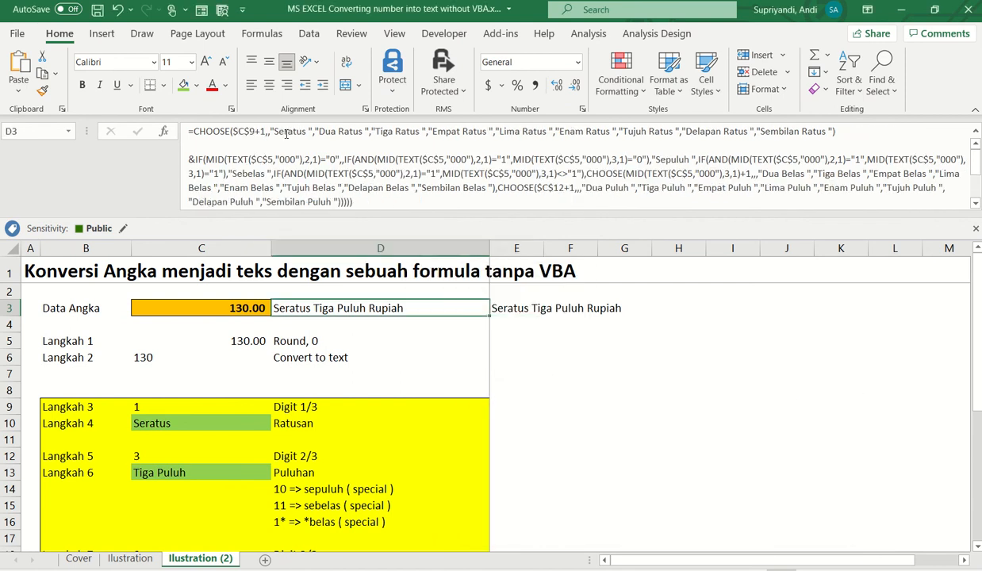
- Examine the E3 formula for its remaining cell references and check them against C3 and the Langkah 1 formula in C5
key(F2)
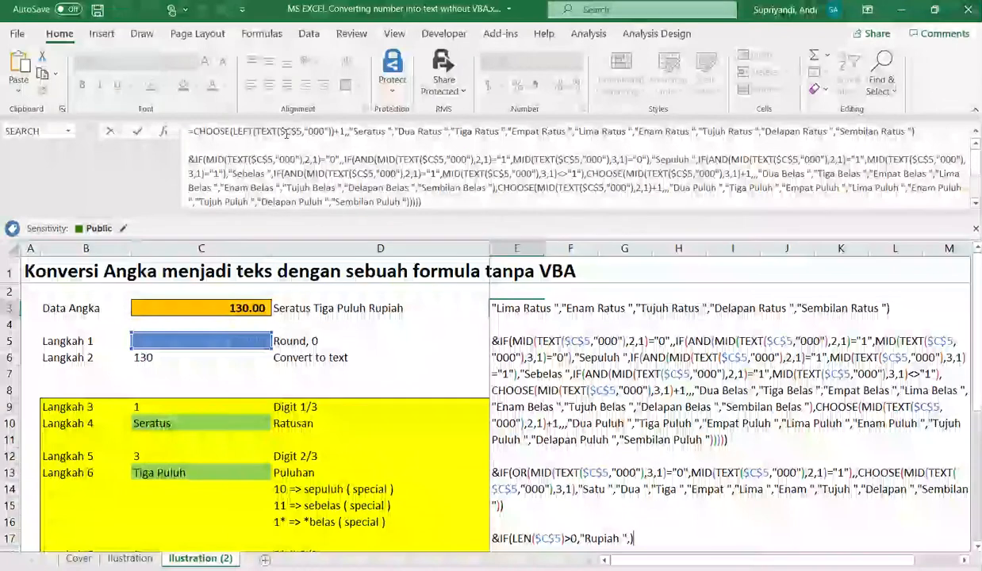
key(Escape)
key(F2)
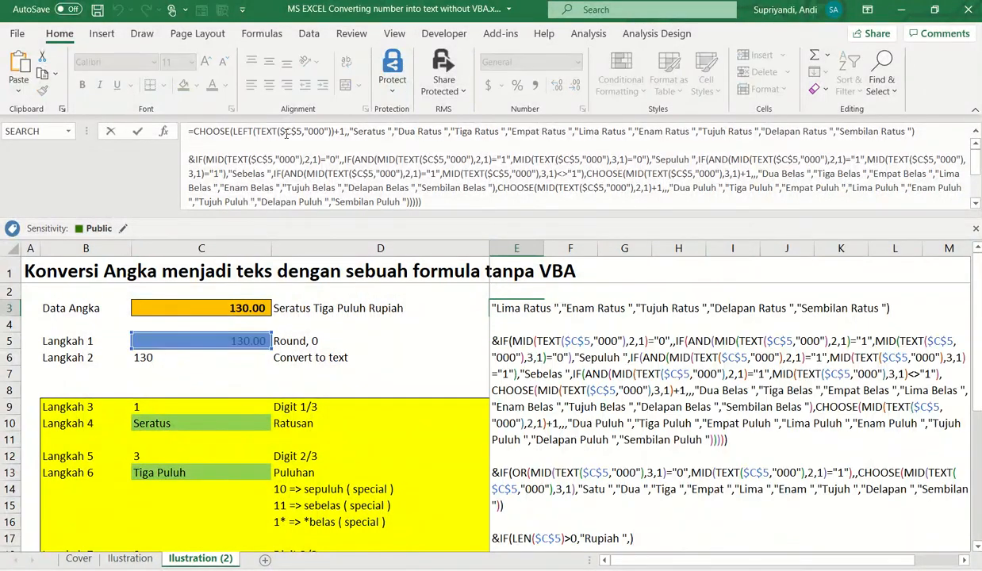
key(Escape)
key(Left)
key(Left)
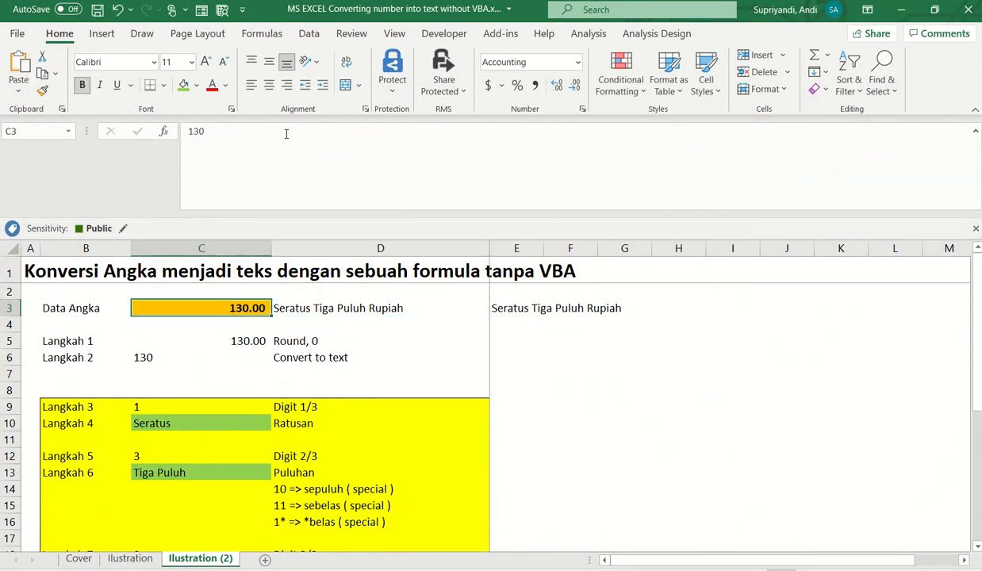
key(Right)
key(Right)
key(Left)
key(Left)
key(Down)
key(Down)
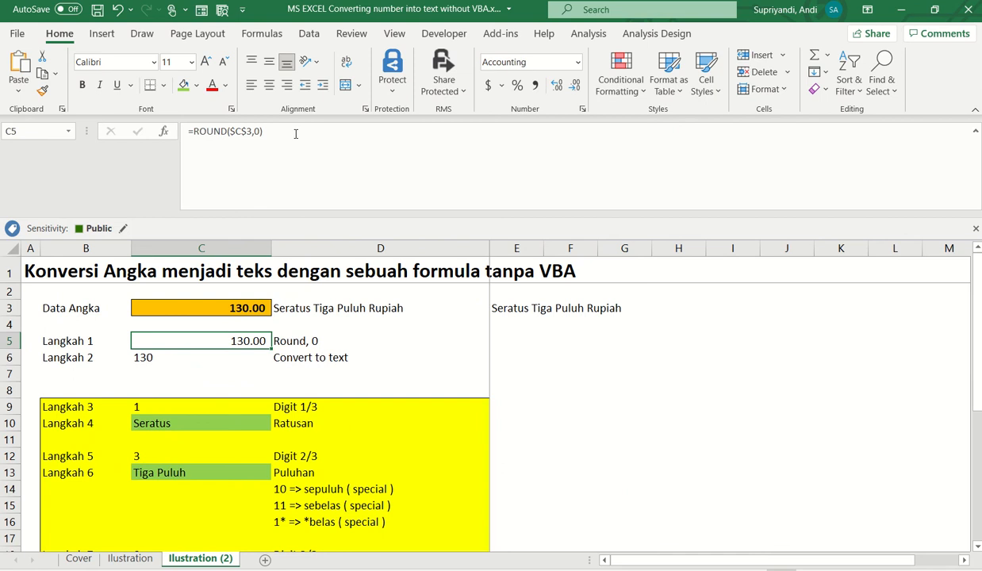
key(Right)
key(Right)
key(Up)
key(Up)
key(F2)
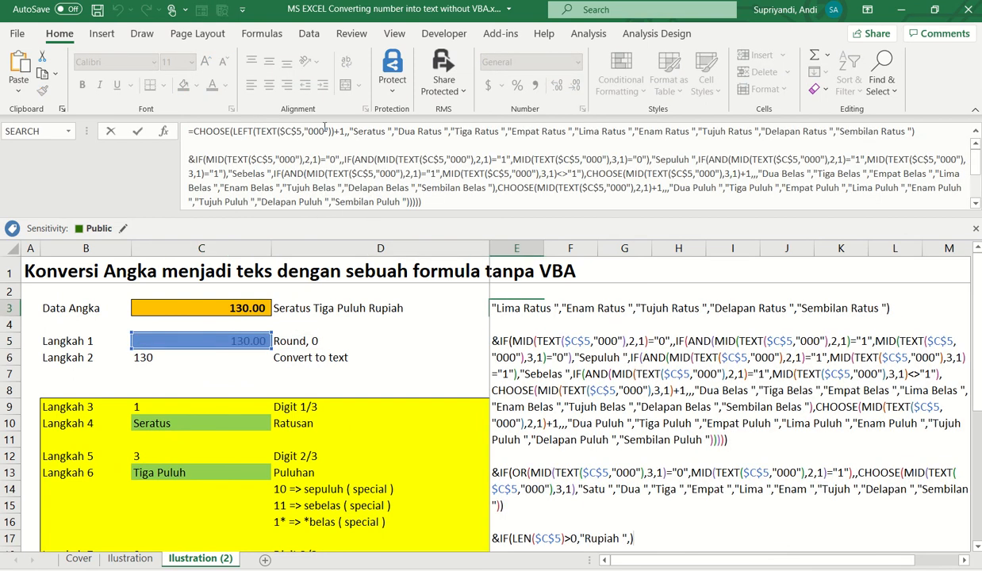
key(Escape)
- Copy the expression ROUND($C$3,0) from the Langkah 1 formula in C5, without its equals sign
key(Left)
key(Left)
key(Left)
key(Right)
key(Down)
key(Down)
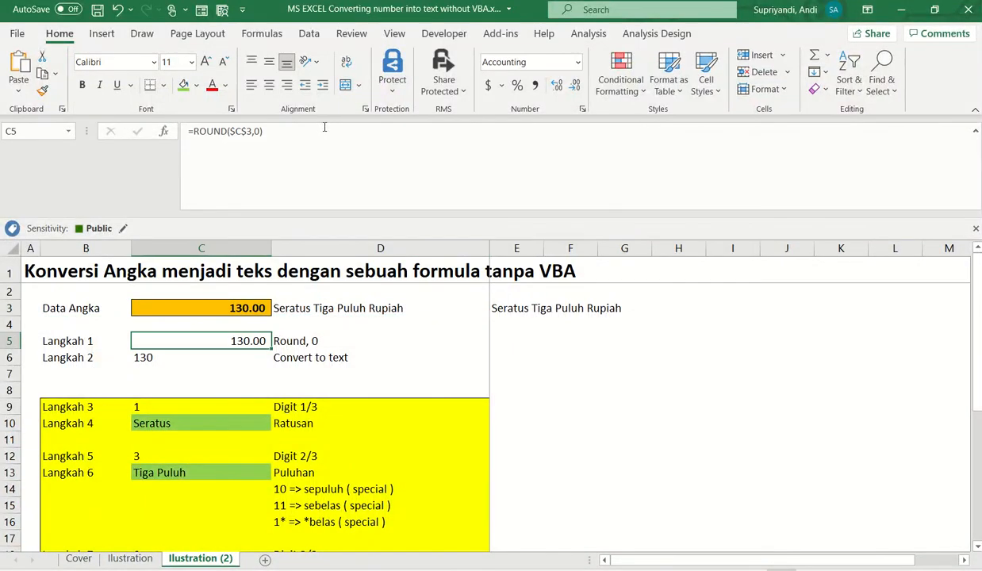
key(F2)
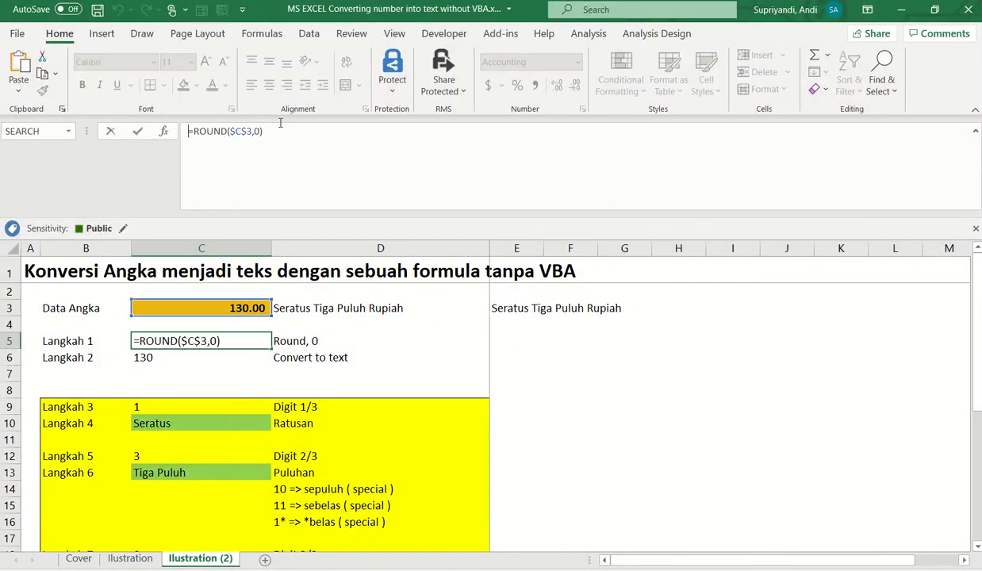
key(shift+End)
key(ctrl+c)
key(Escape)
- Replace all occurrences of $C$5 in the formulas of E3:E4 with ROUND($C$3,0), and re-enter the E3 formula
key(Up)
key(Right)
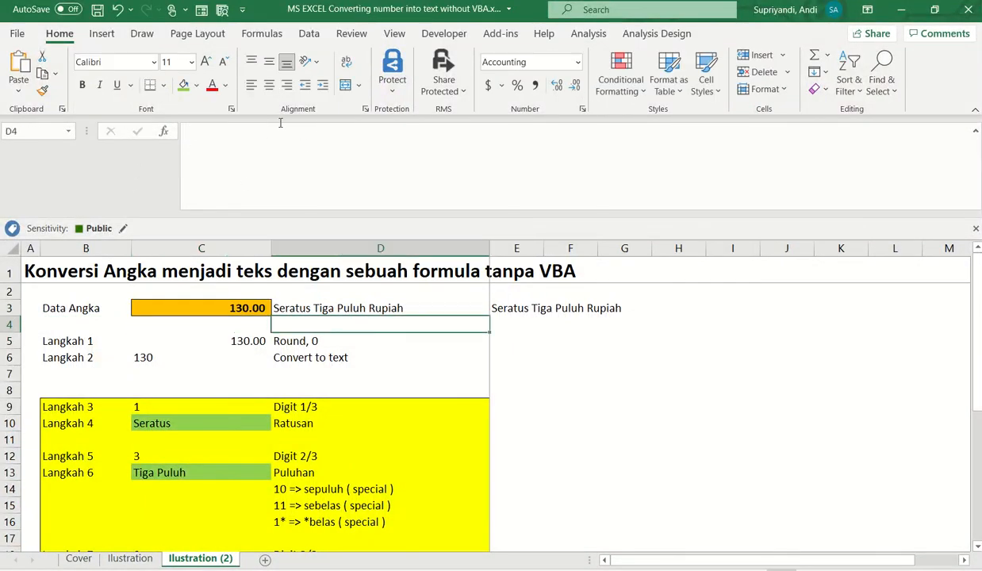
key(Right)
key(Up)
key(shift+Down)
key(ctrl+f)
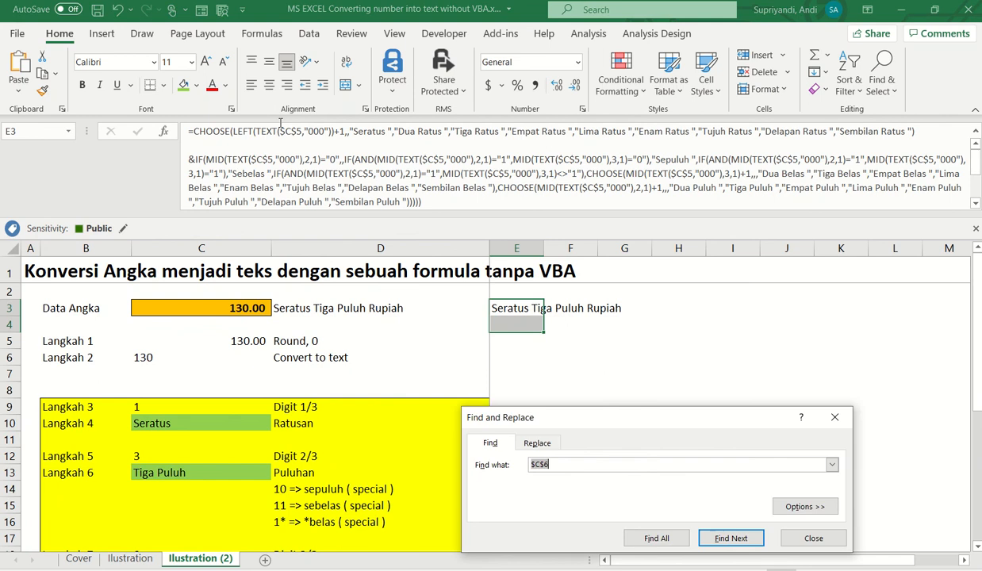
text($C$5)
key(ctrl+h)
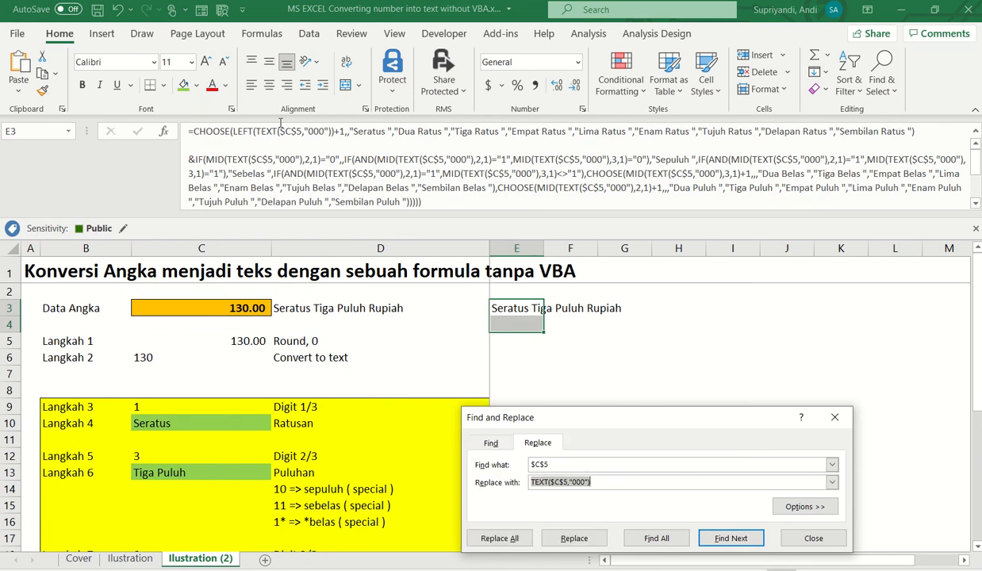
key(ctrl+v)
key(alt+a)
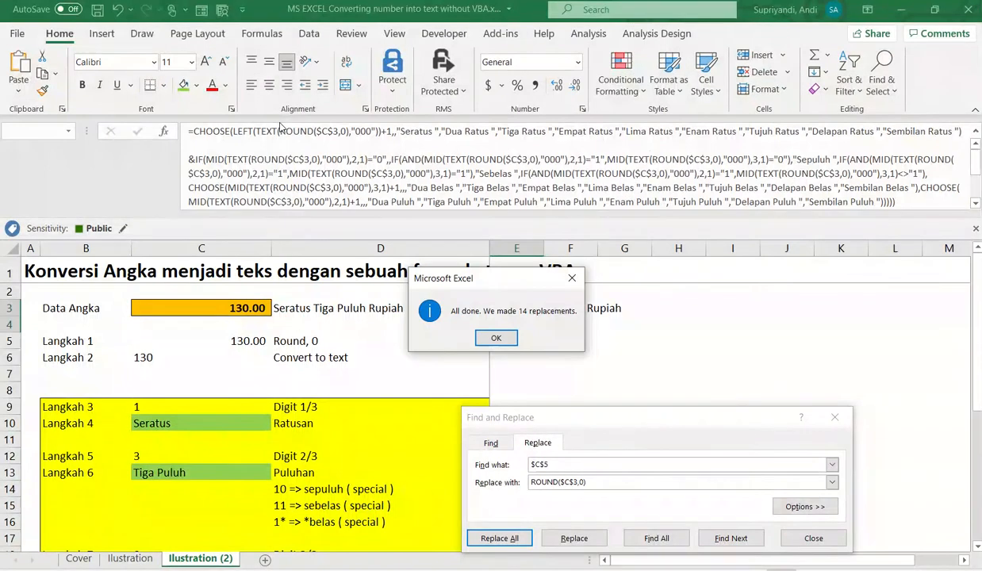
key(Return)
key(Escape)
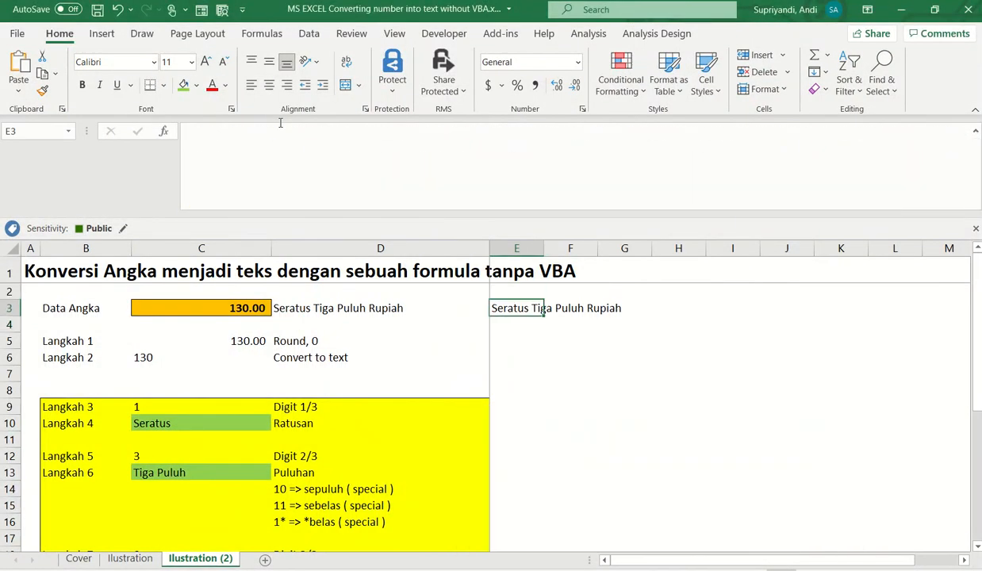
key(F2)
key(ctrl+Return)
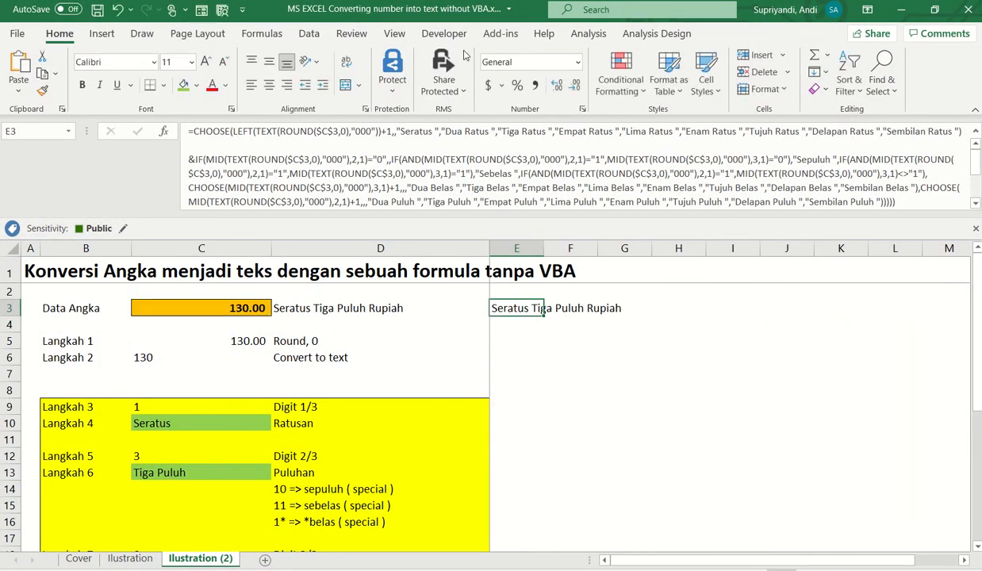
- Trace the dependents and precedents of E3 to check which cells its formula relies on
click(255, 36)
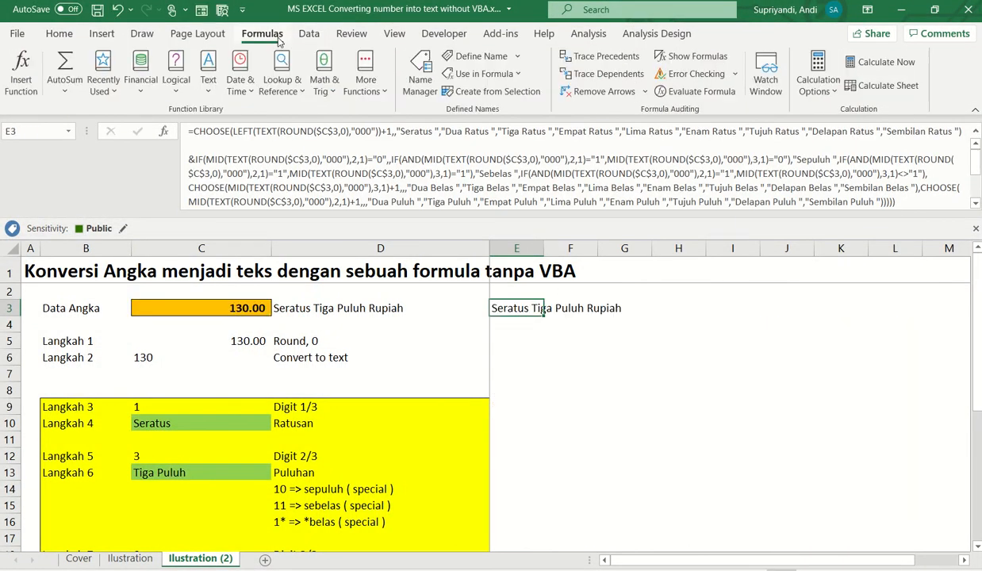
click(618, 77)
key(Return)
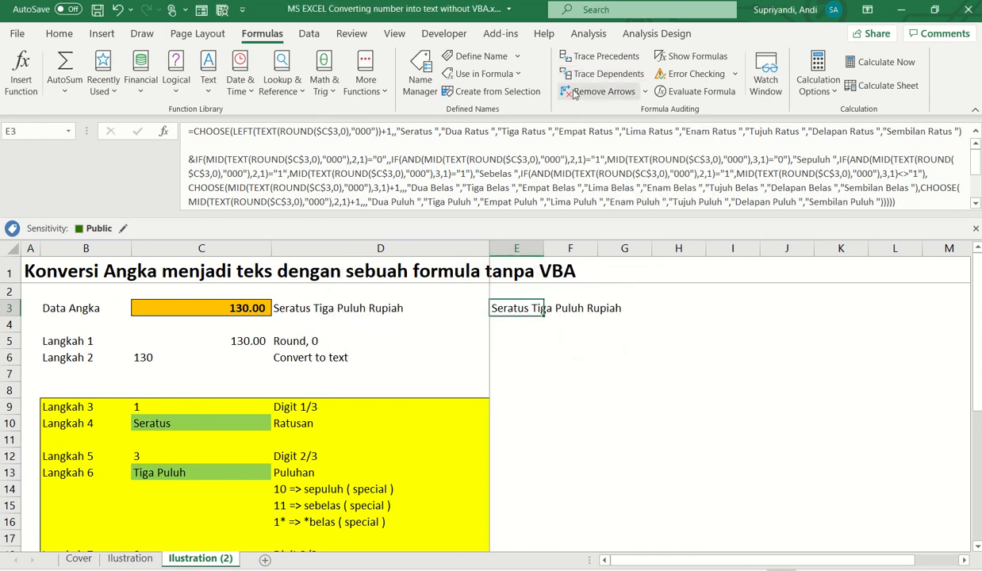
click(594, 56)
scroll(535, 384, down, 1)
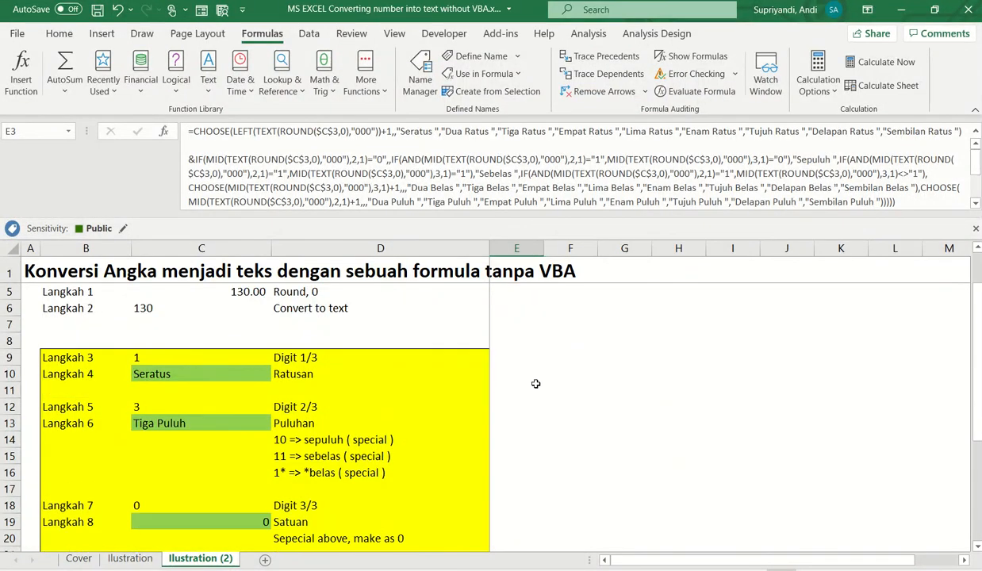
scroll(535, 384, down, 2)
scroll(535, 384, up, 3)
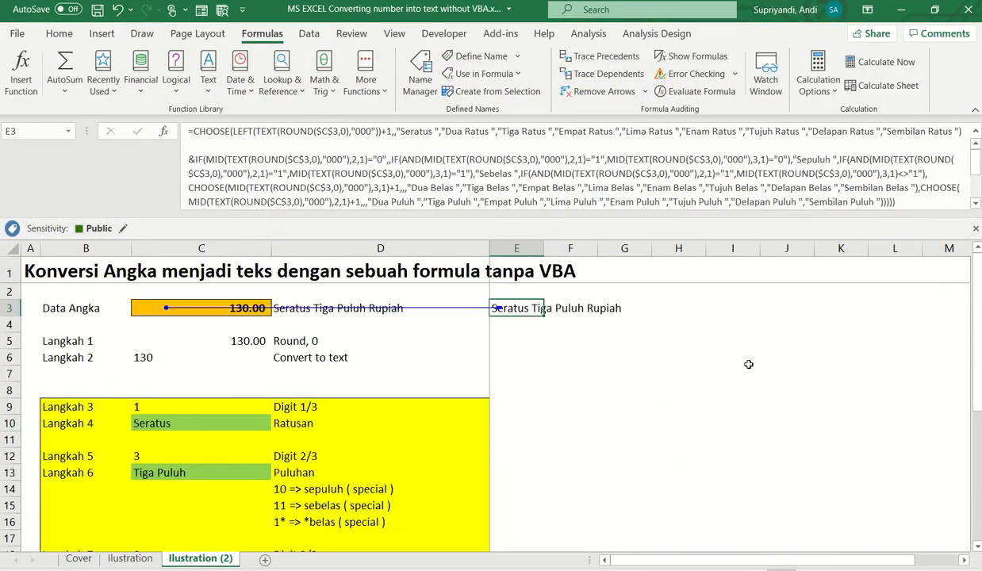
click(192, 311)
click(488, 304)
- Change the Data Angka number in C3 to 634 to test the combined formula
click(156, 310)
drag(212, 133, 178, 132)
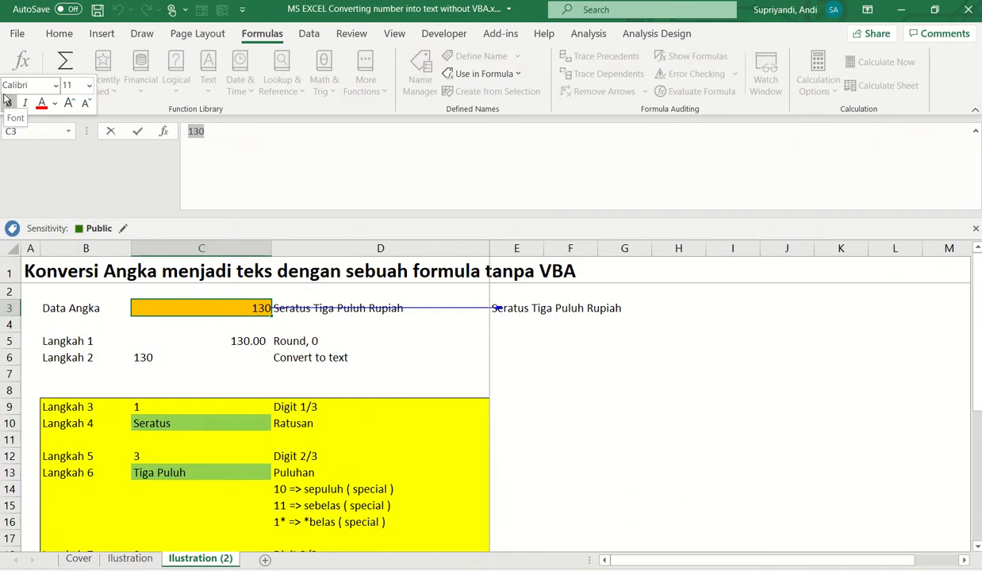
text(634)
key(Return)
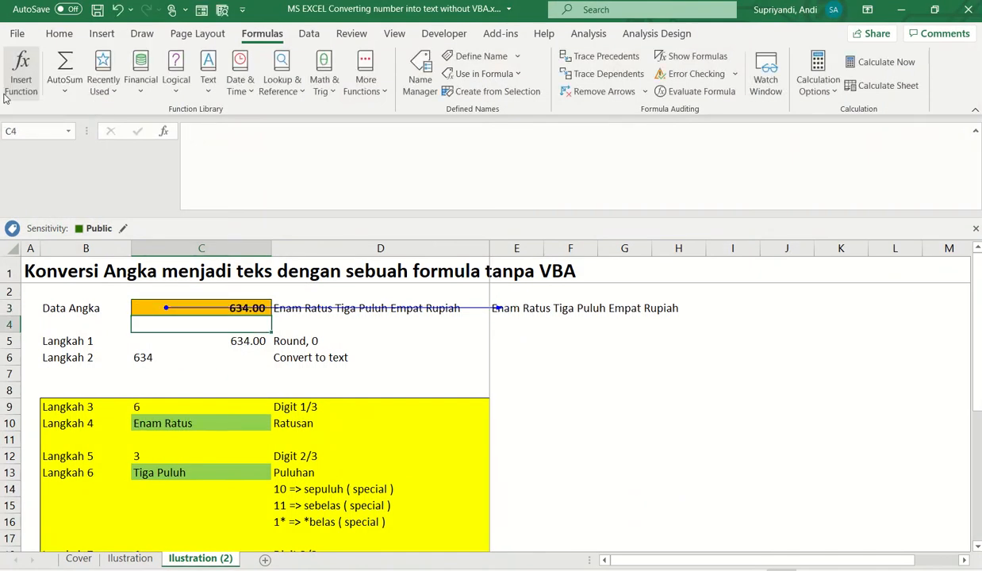
key(Up)
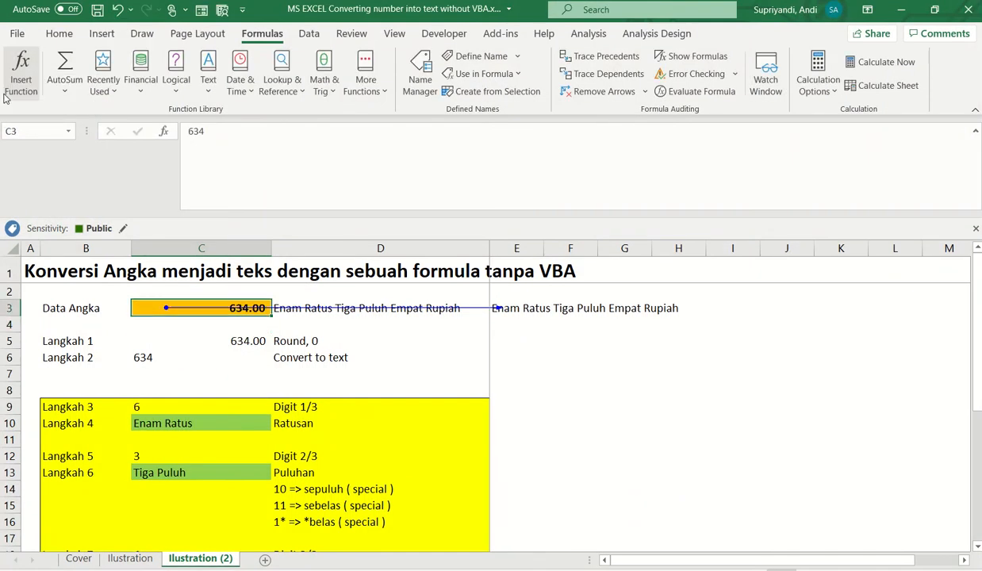
- Compare the converted text in D3 and E3 for the number in C3
key(Right)
key(Right)
key(Left)
key(Left)
key(Left)
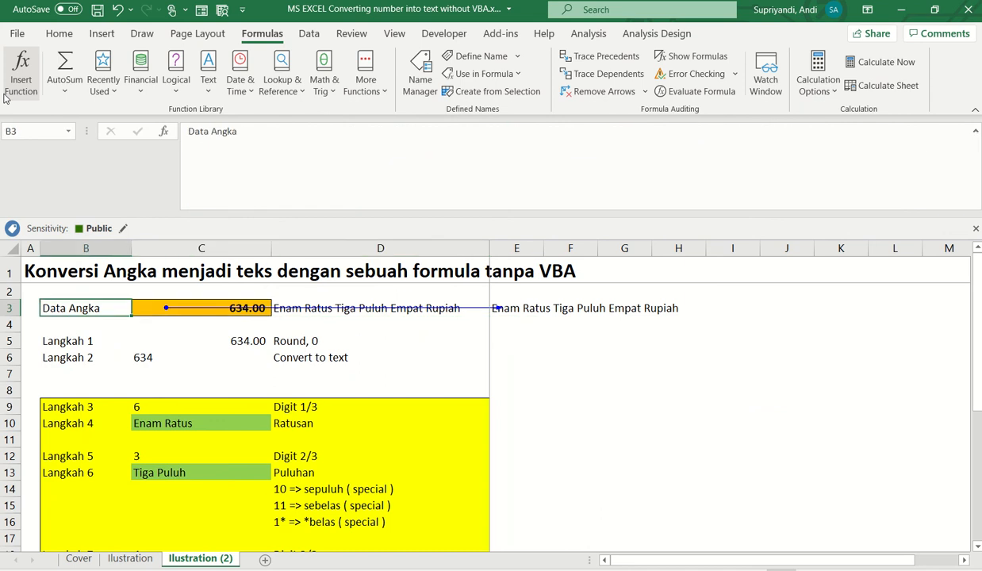
key(Right)
key(Right)
key(Right)
key(Left)
key(Left)
key(Left)
key(Right)
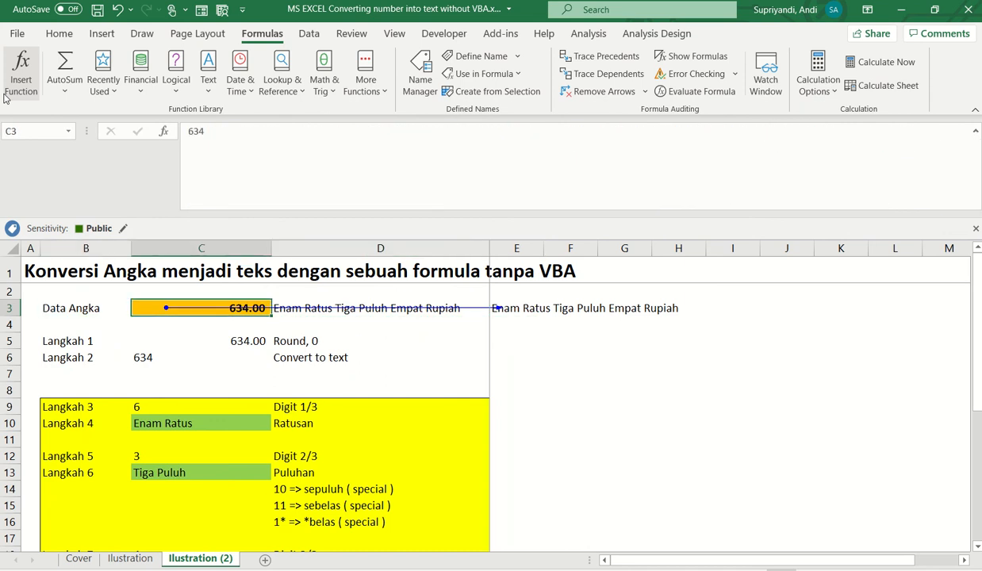
key(Down)
key(Up)
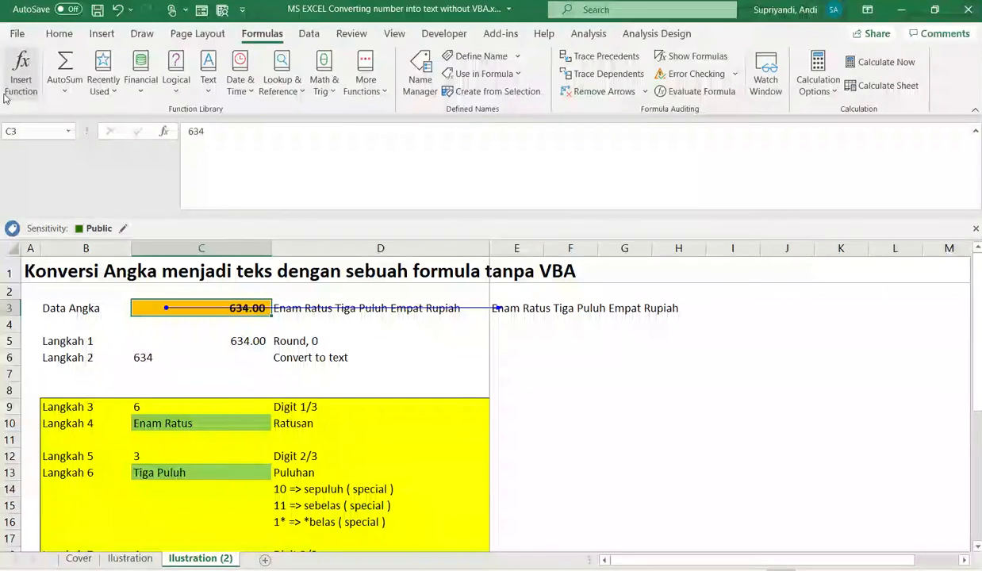
- Insert four blank rows below the Data Angka row, at rows 4 to 7
key(Down)
key(shift+Down)
key(shift+Down)
key(shift+Down)
key(alt+i)
key(r)
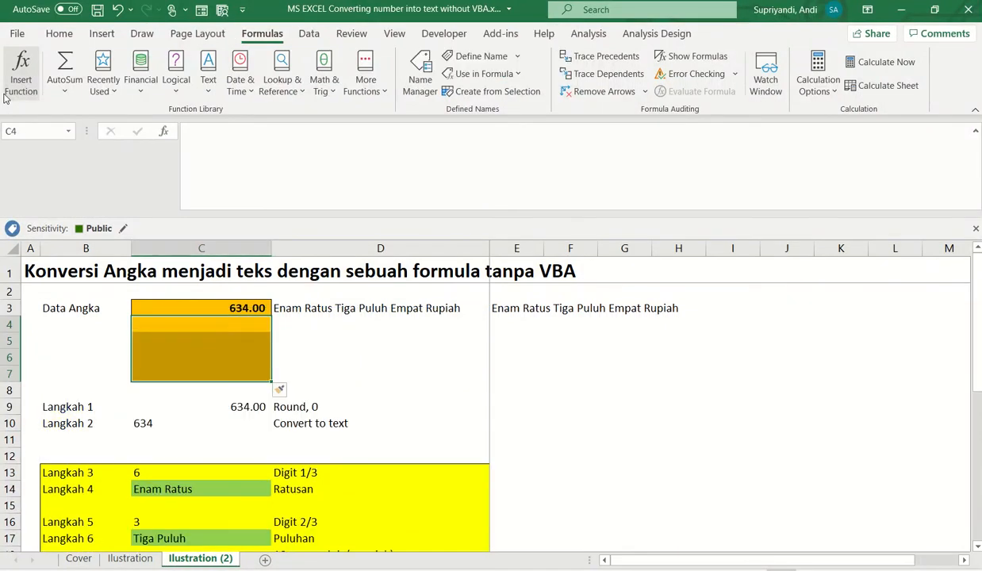
- Copy the conversion formula from E3 into E4:E7
key(Up)
key(Right)
key(Right)
key(ctrl+c)
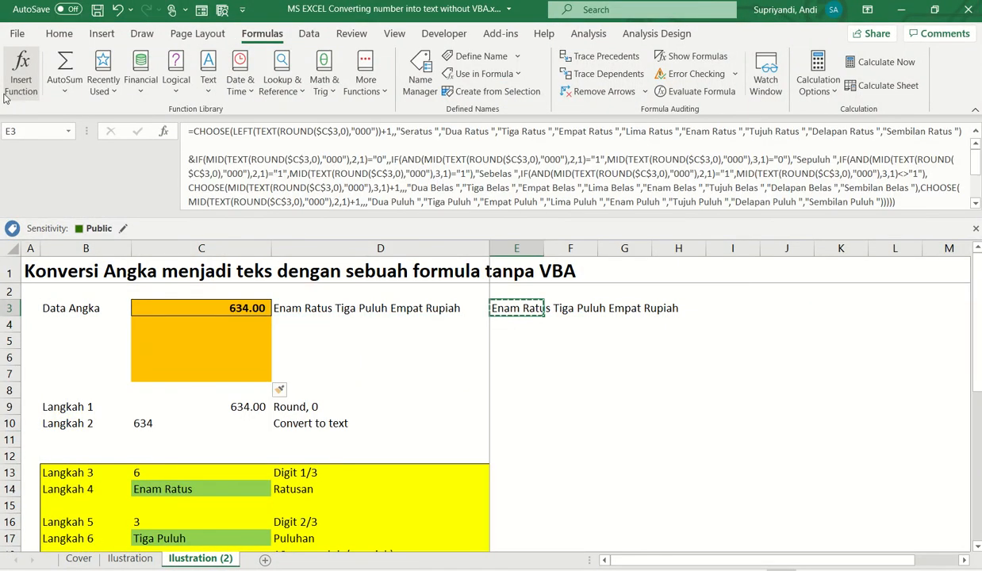
key(shift+Down)
key(shift+Down)
key(shift+Down)
key(shift+Down)
key(ctrl+v)
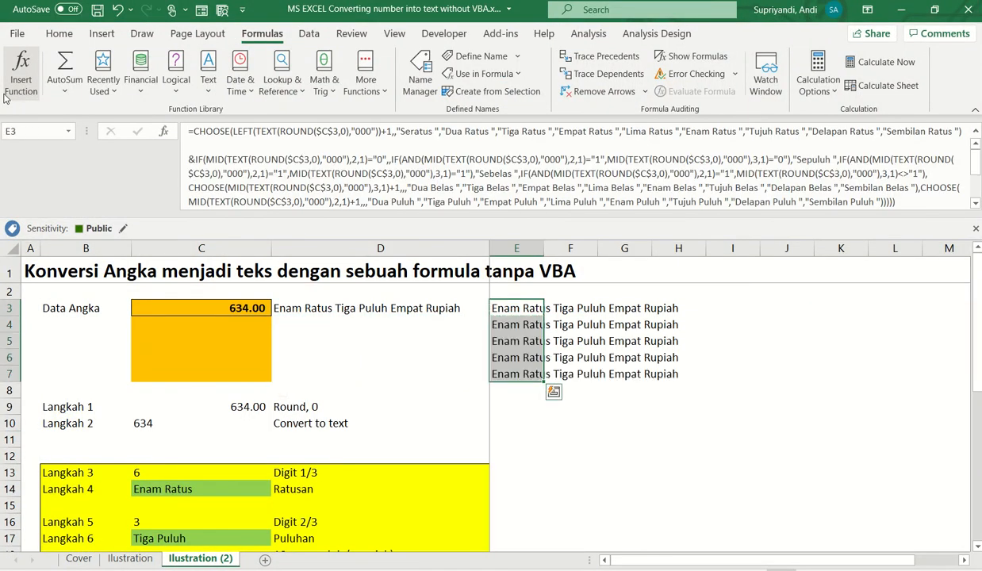
- Examine the absolute cell references in E3's formula without changing it
key(Escape)
key(Down)
key(ctrl+grave)
key(ctrl+grave)
key(Up)
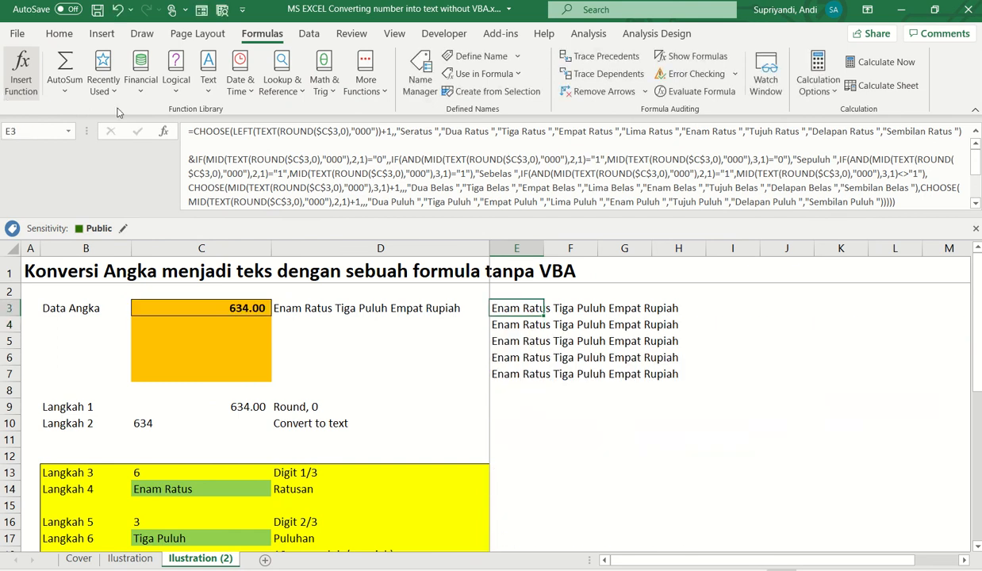
click(976, 204)
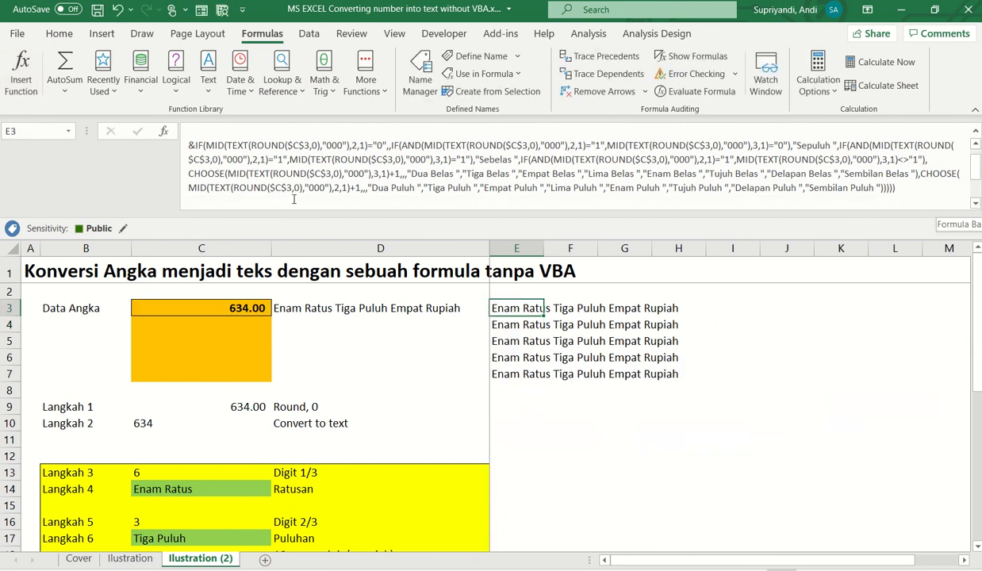
click(261, 190)
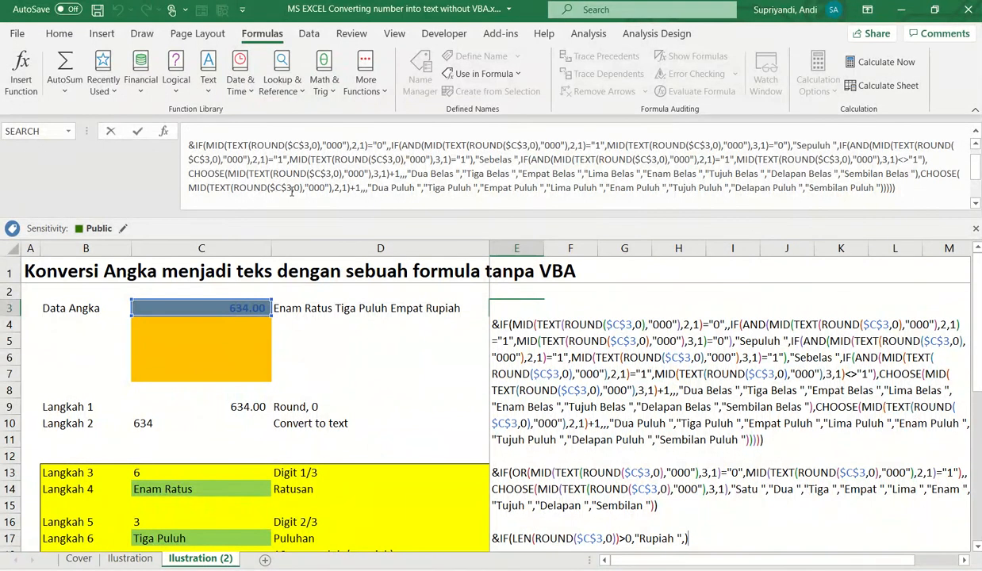
key(Escape)
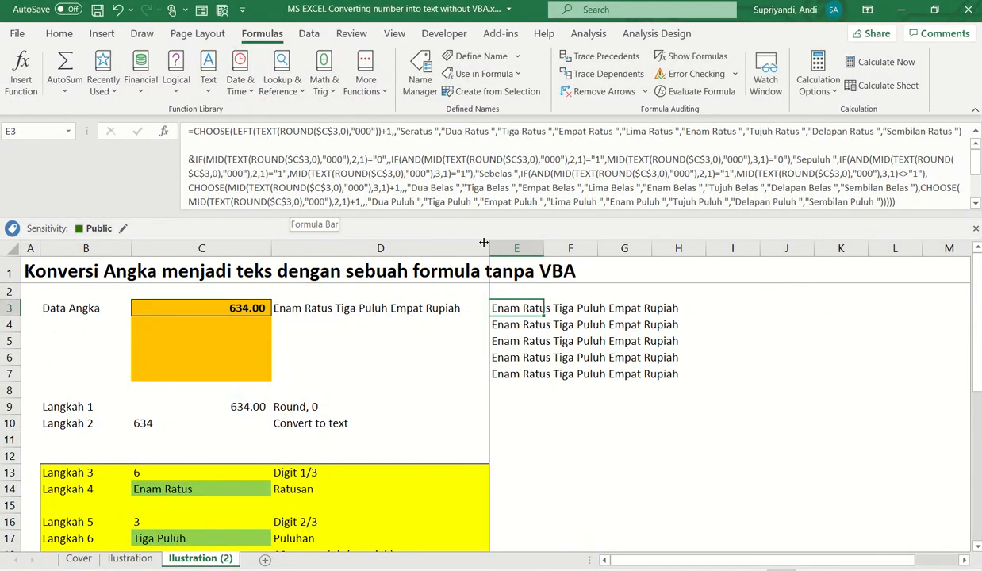
- Replace every $C$3 reference with $c3 in the formulas in E3:E7
key(ctrl+f)
key(End)
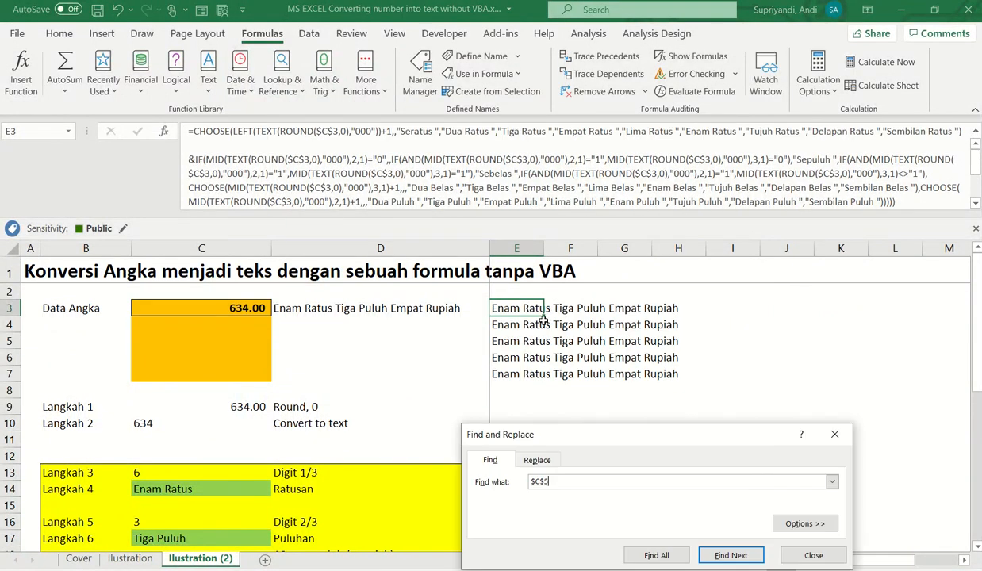
key(BackSpace)
text(3)
key(Escape)
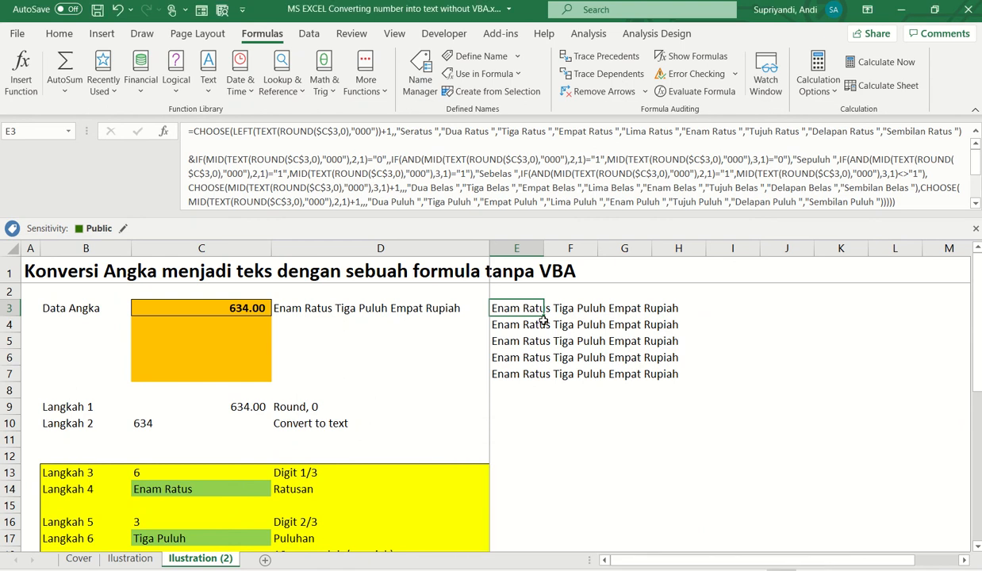
drag(544, 319, 544, 380)
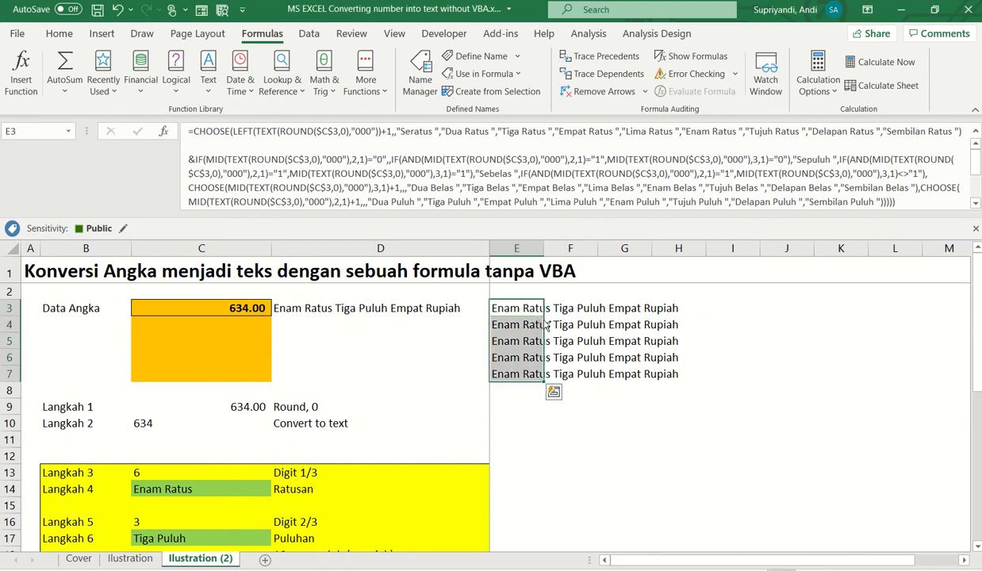
key(ctrl+f)
key(Return)
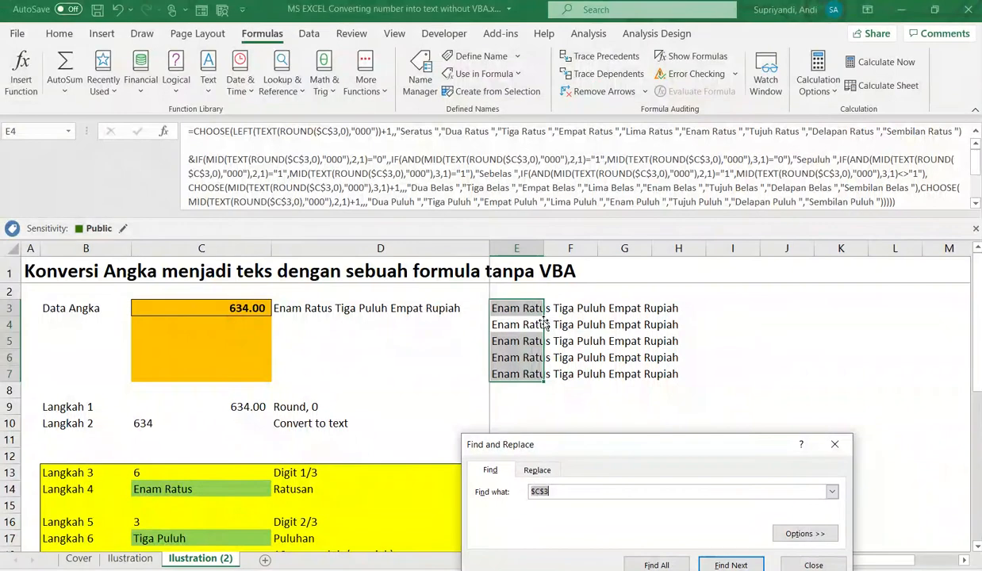
key(ctrl+h)
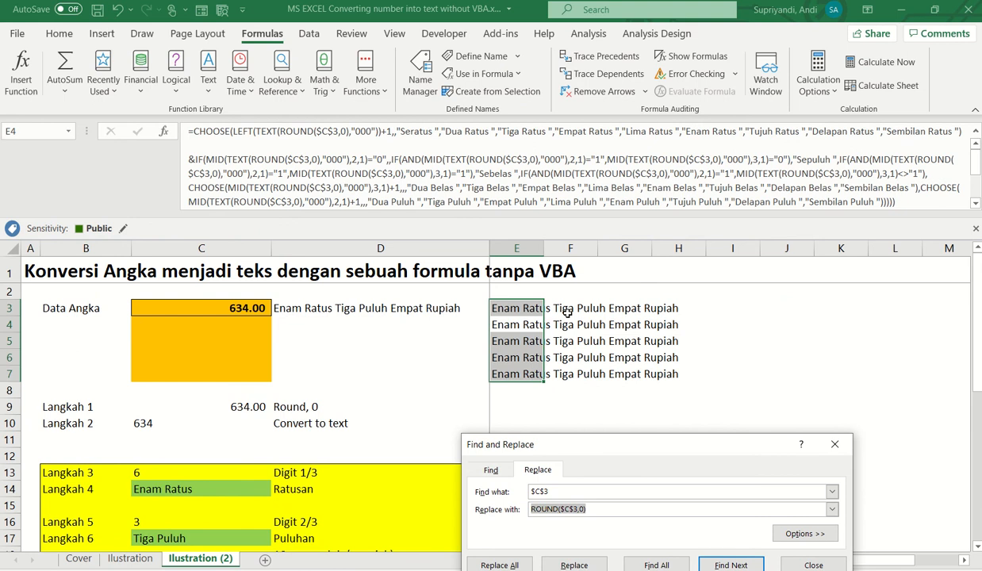
key(Tab)
text($)
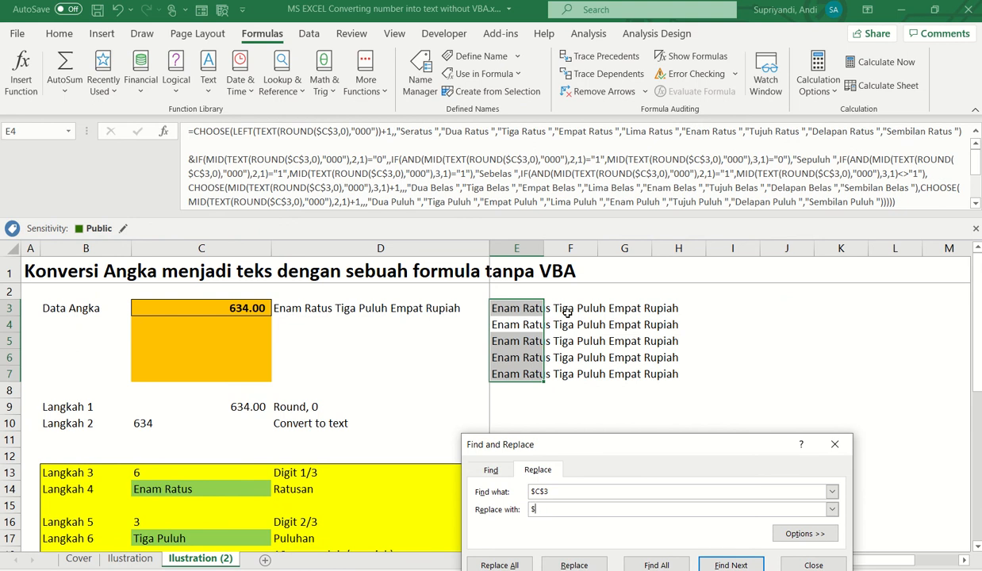
text(c3)
key(alt+a)
key(Return)
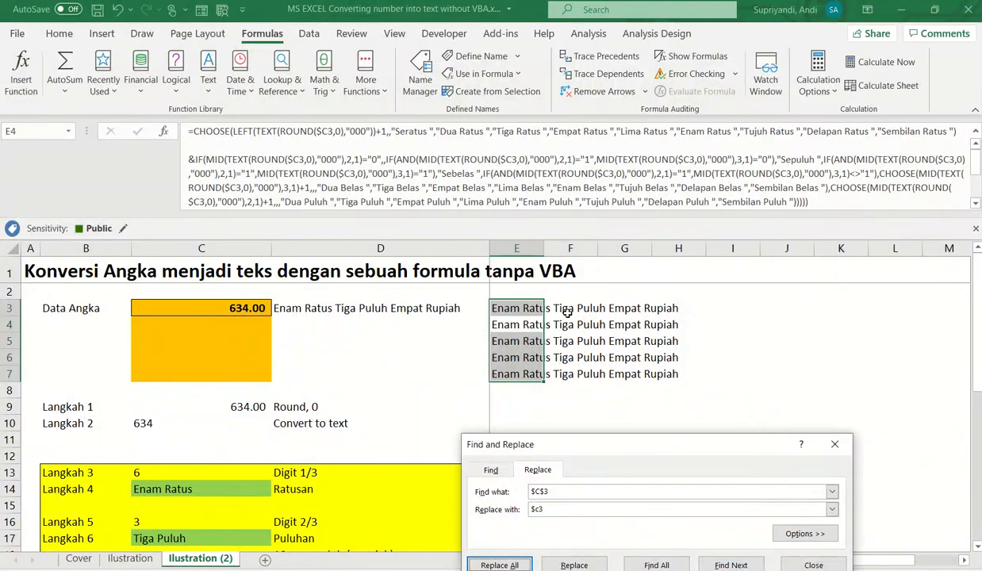
- Fill the updated E3 formula with its row-relative reference down through E7
key(Escape)
key(ctrl+v)
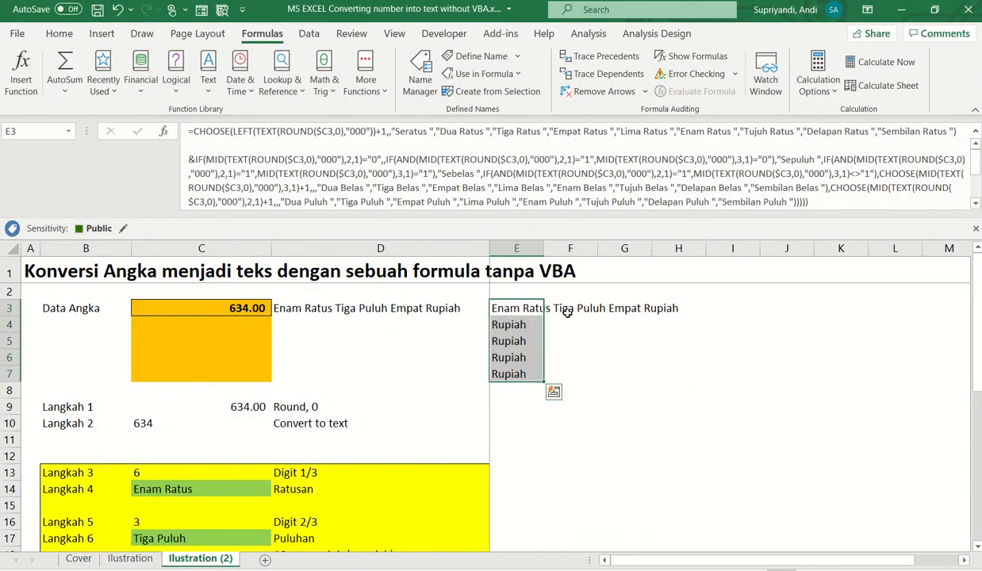
key(Up)
- Enter the test numbers 324, 245, 678 and 123 in C4:C7
key(Down)
key(Down)
key(Left)
key(Left)
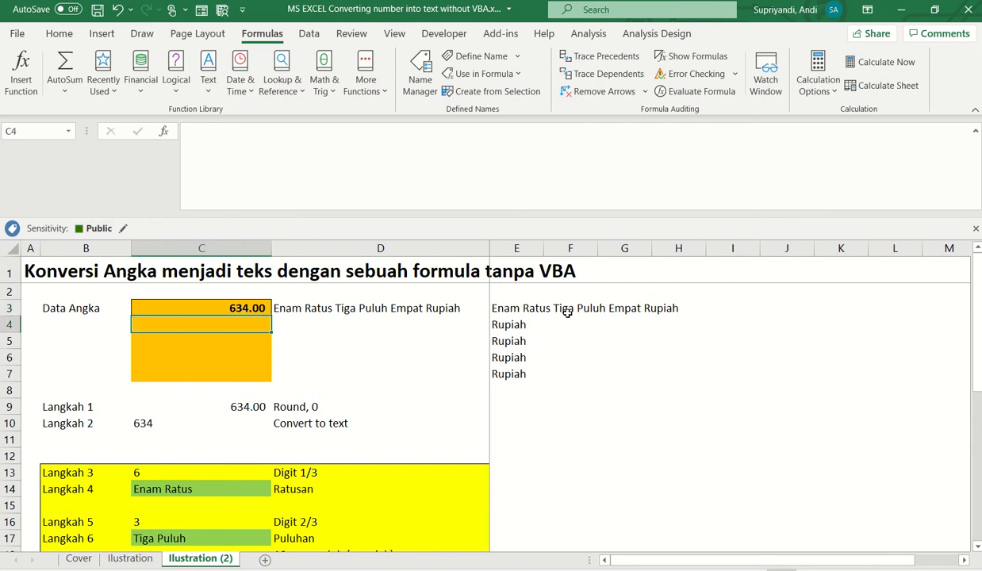
text(324)
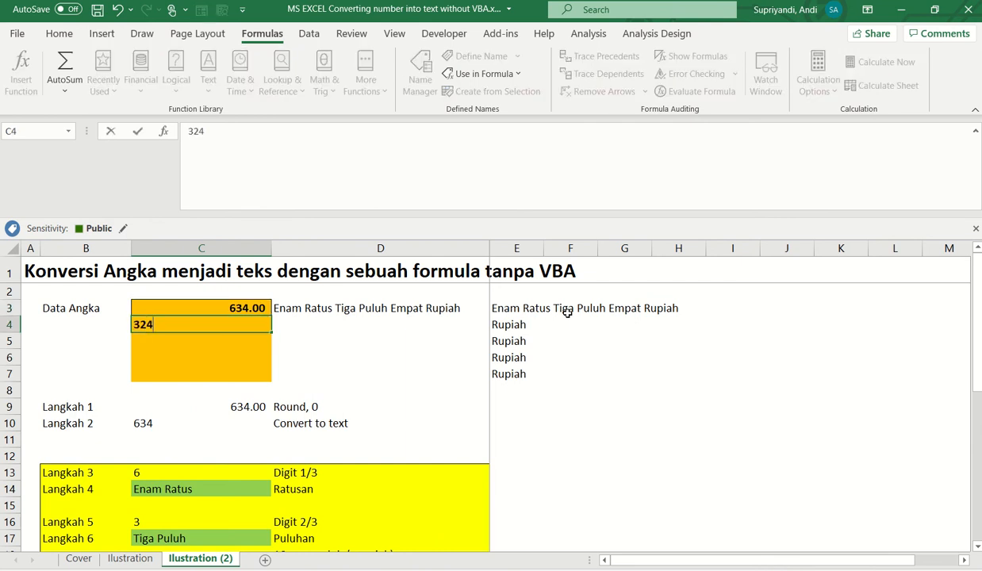
key(Return)
text(245)
key(Return)
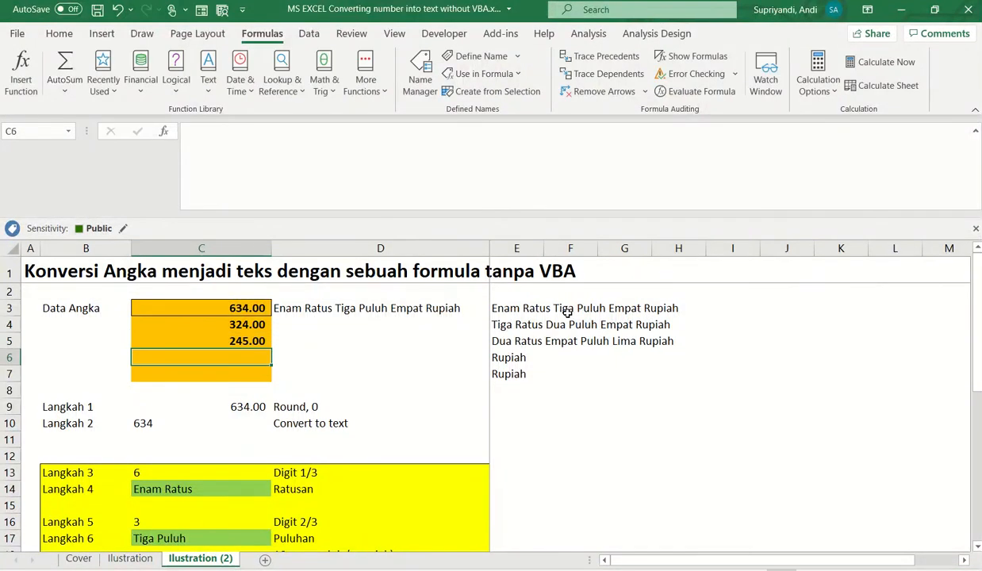
text(678)
key(Return)
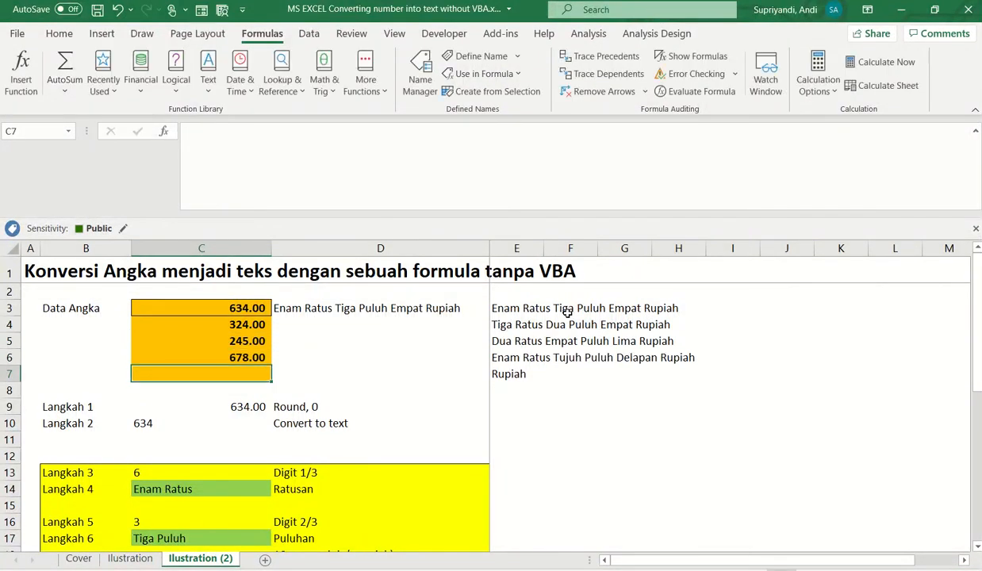
text(123)
key(Return)
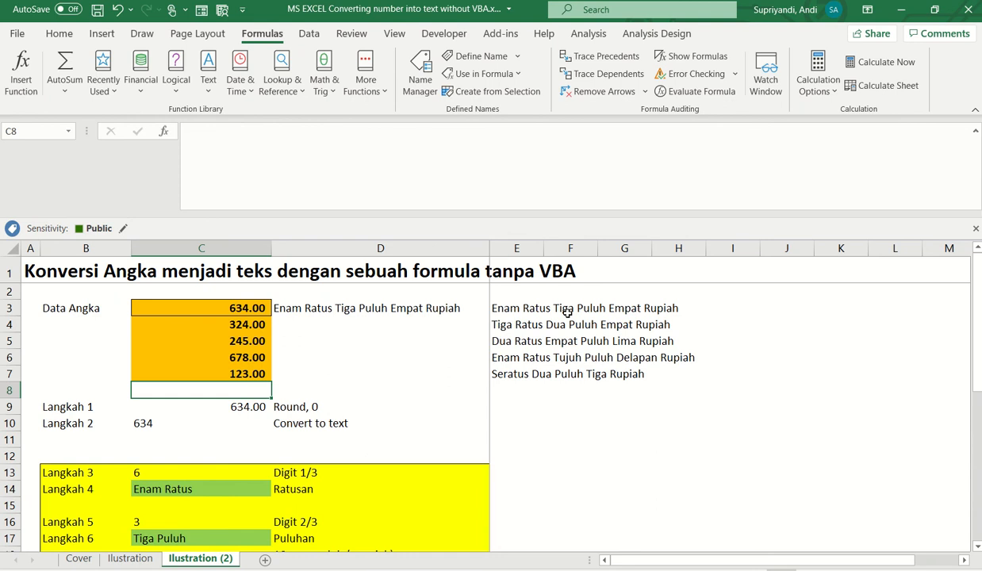
- Check the cell references used by the conversion formula in E7
key(Up)
key(Right)
key(Right)
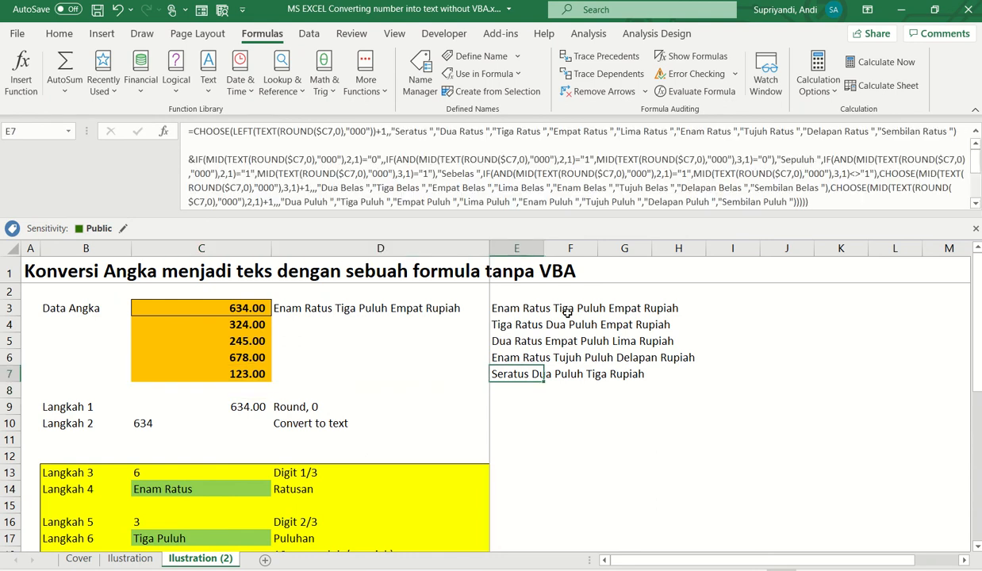